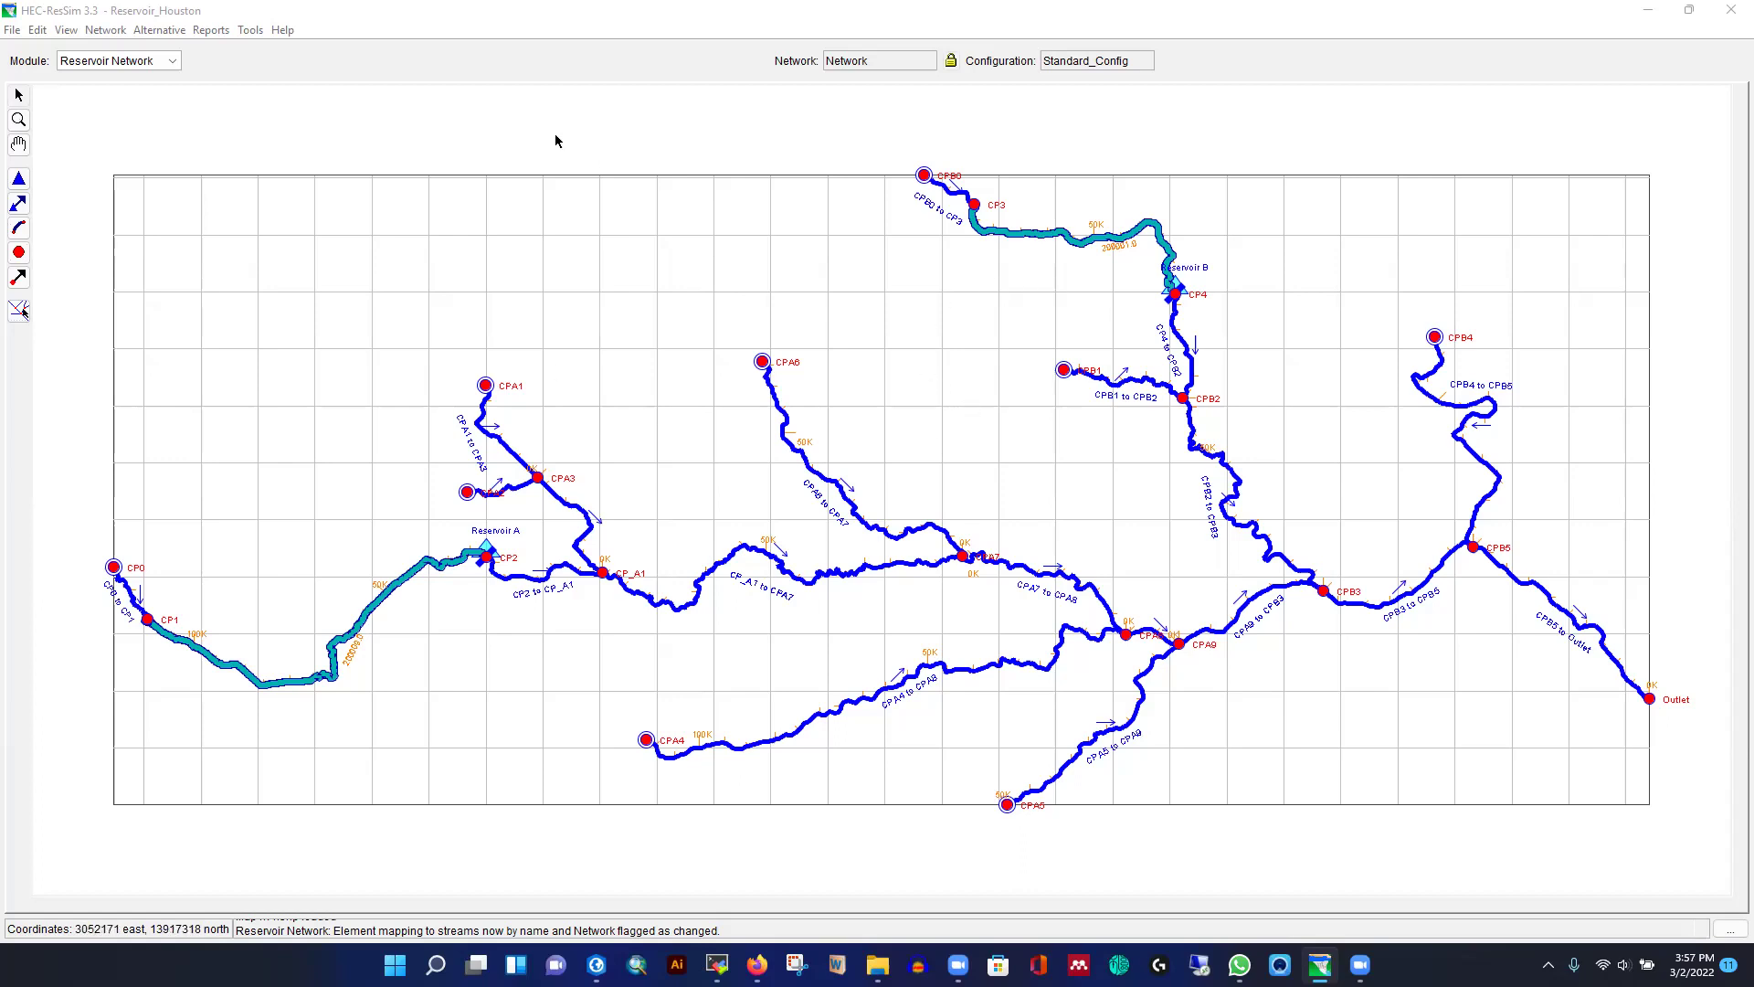
- Load the Simulation module from the Module dropdown
left_click(172, 61)
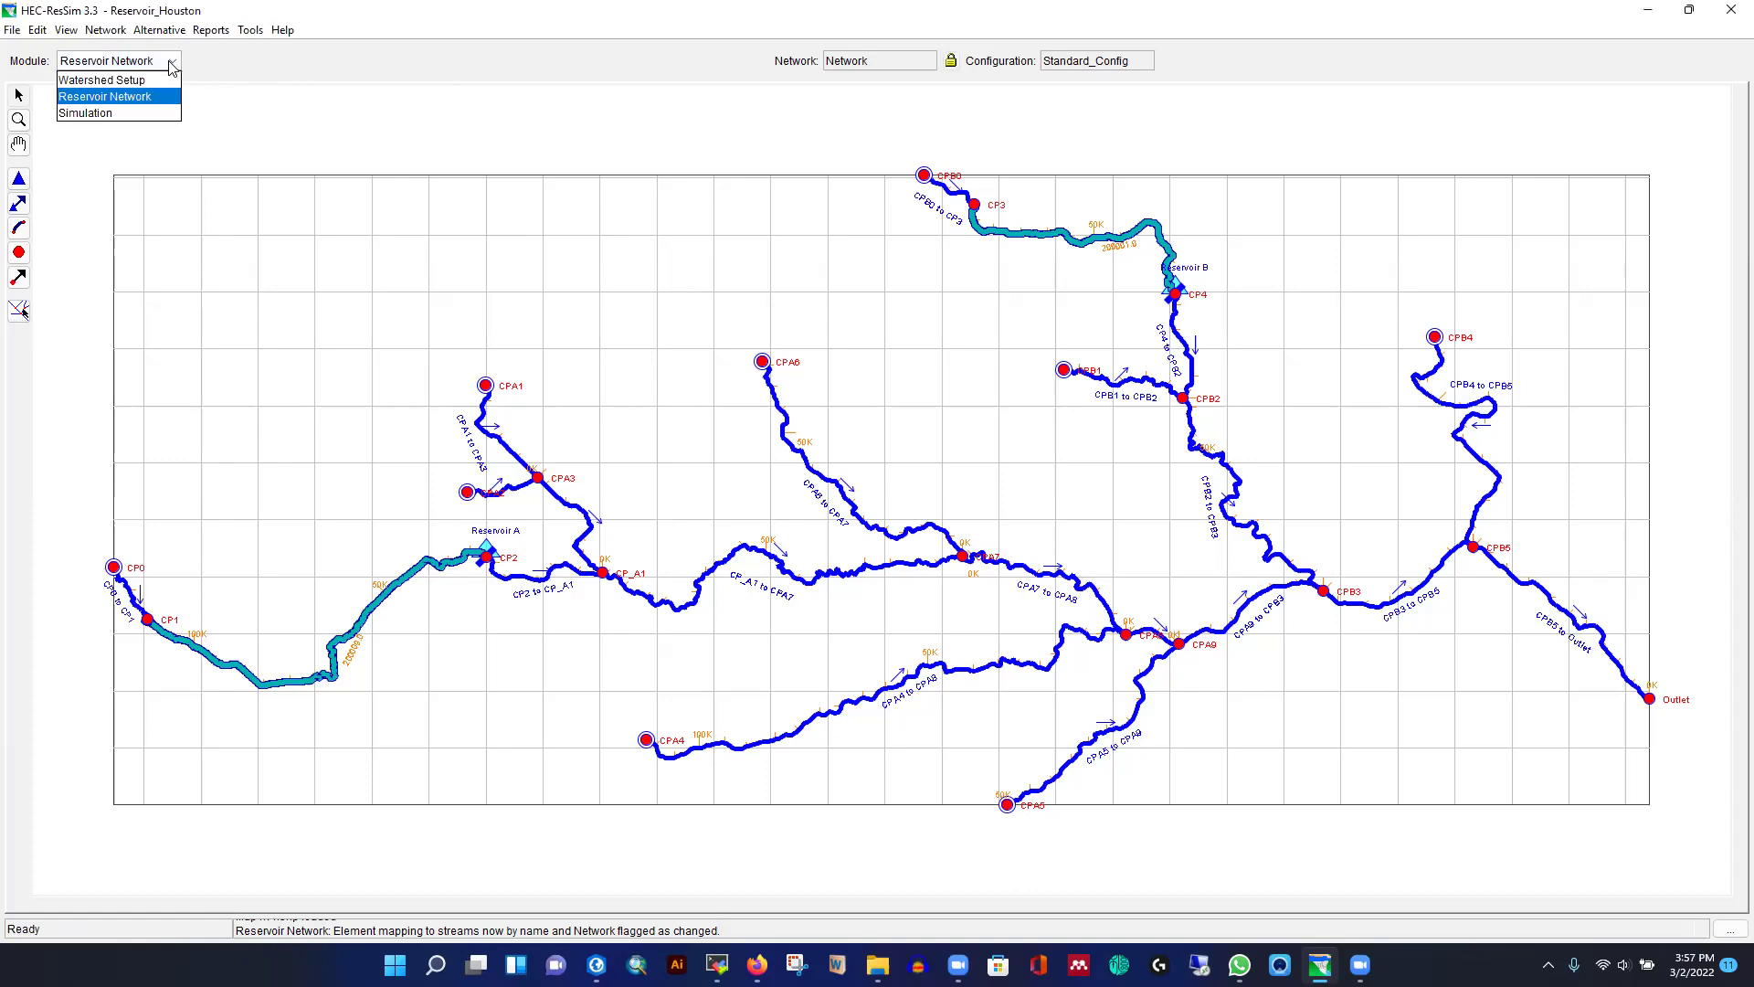
left_click(107, 115)
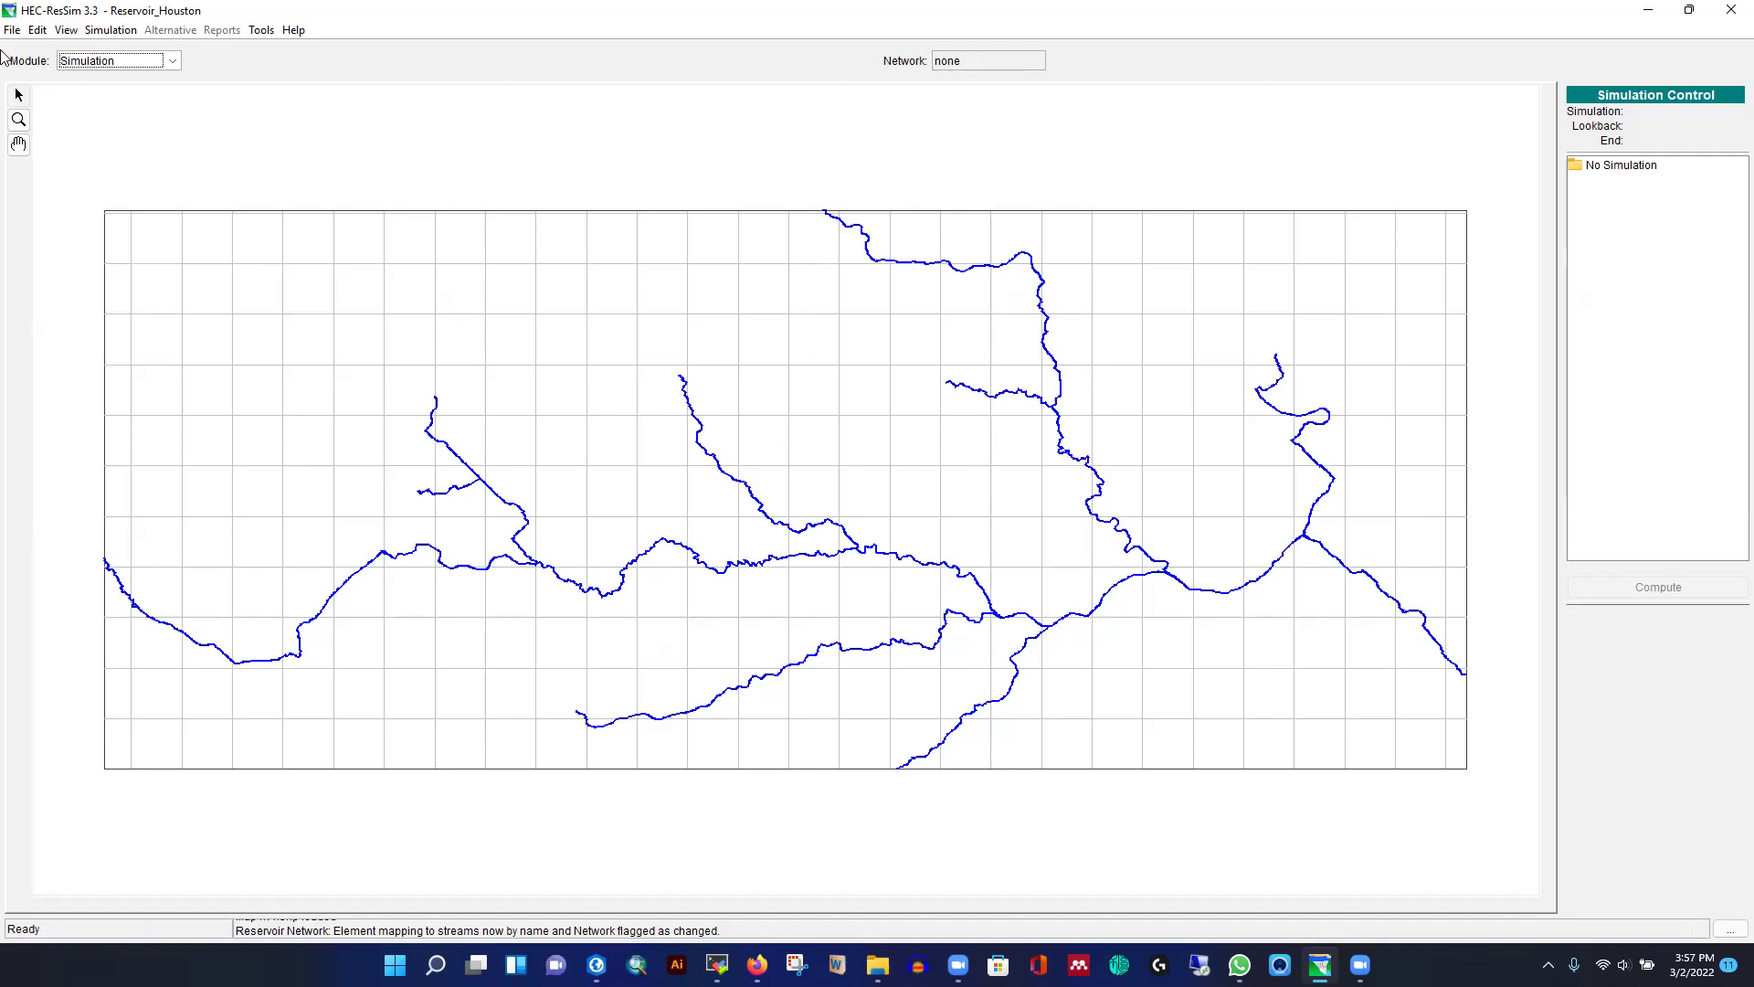
- Create a new simulation and name it Run01
left_click(107, 33)
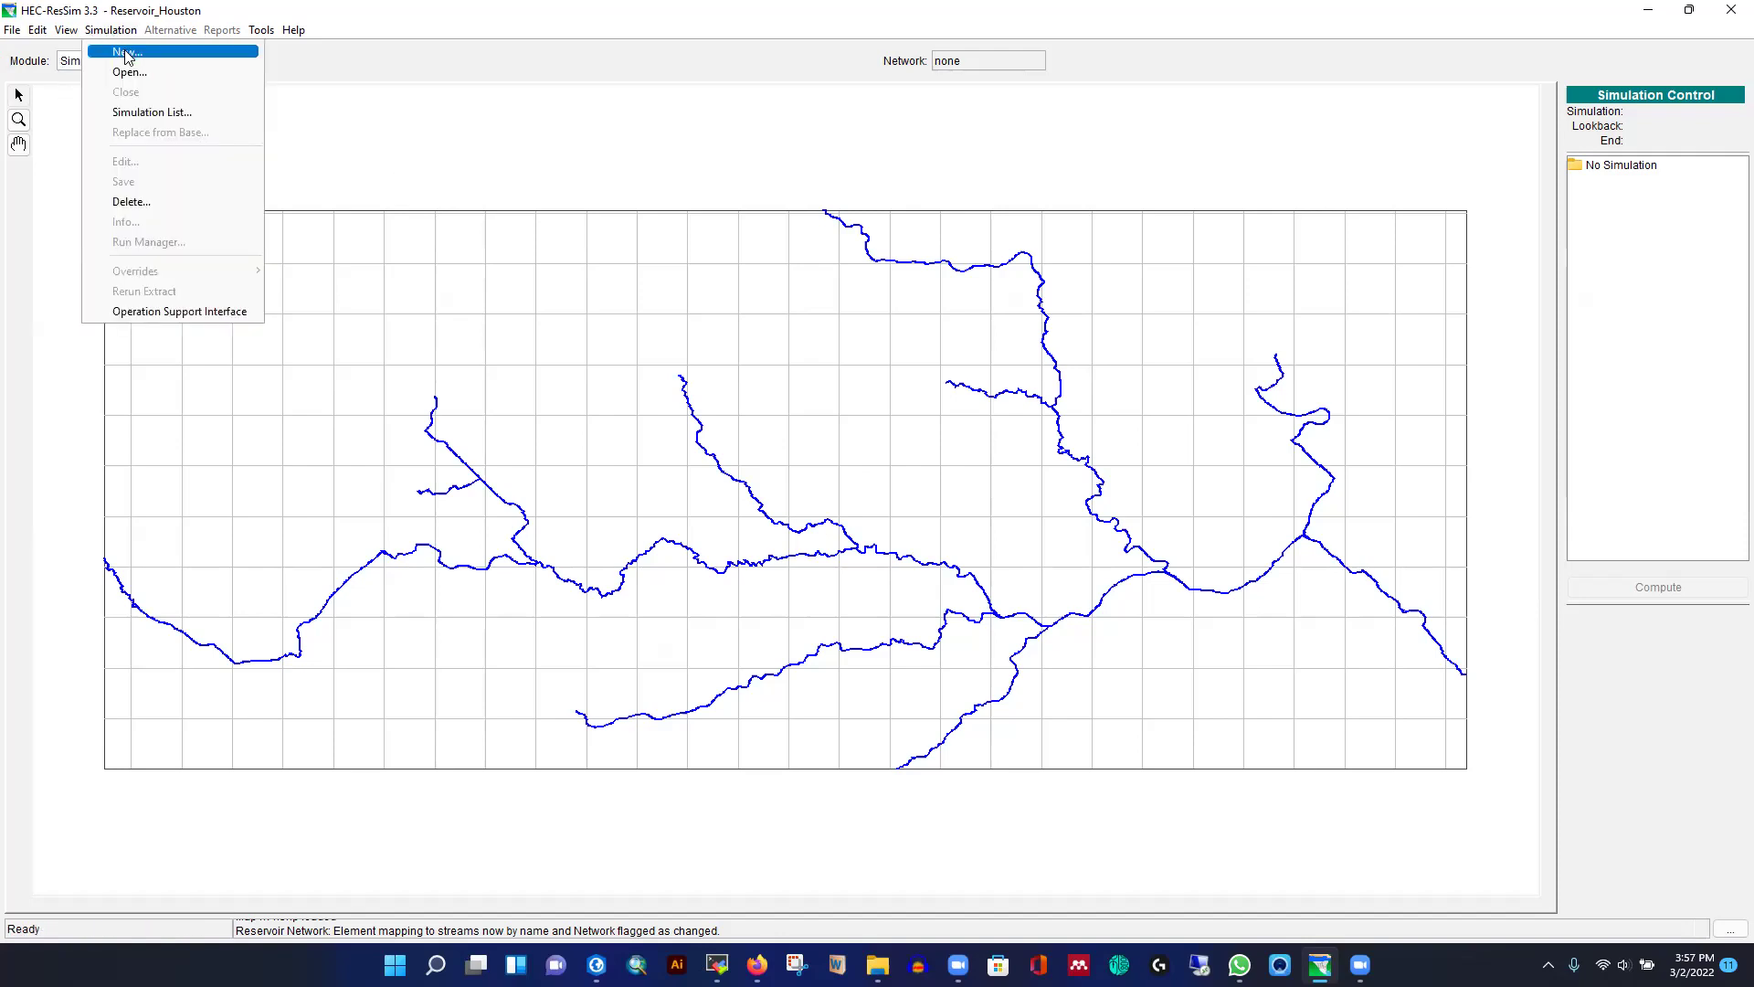
left_click(126, 52)
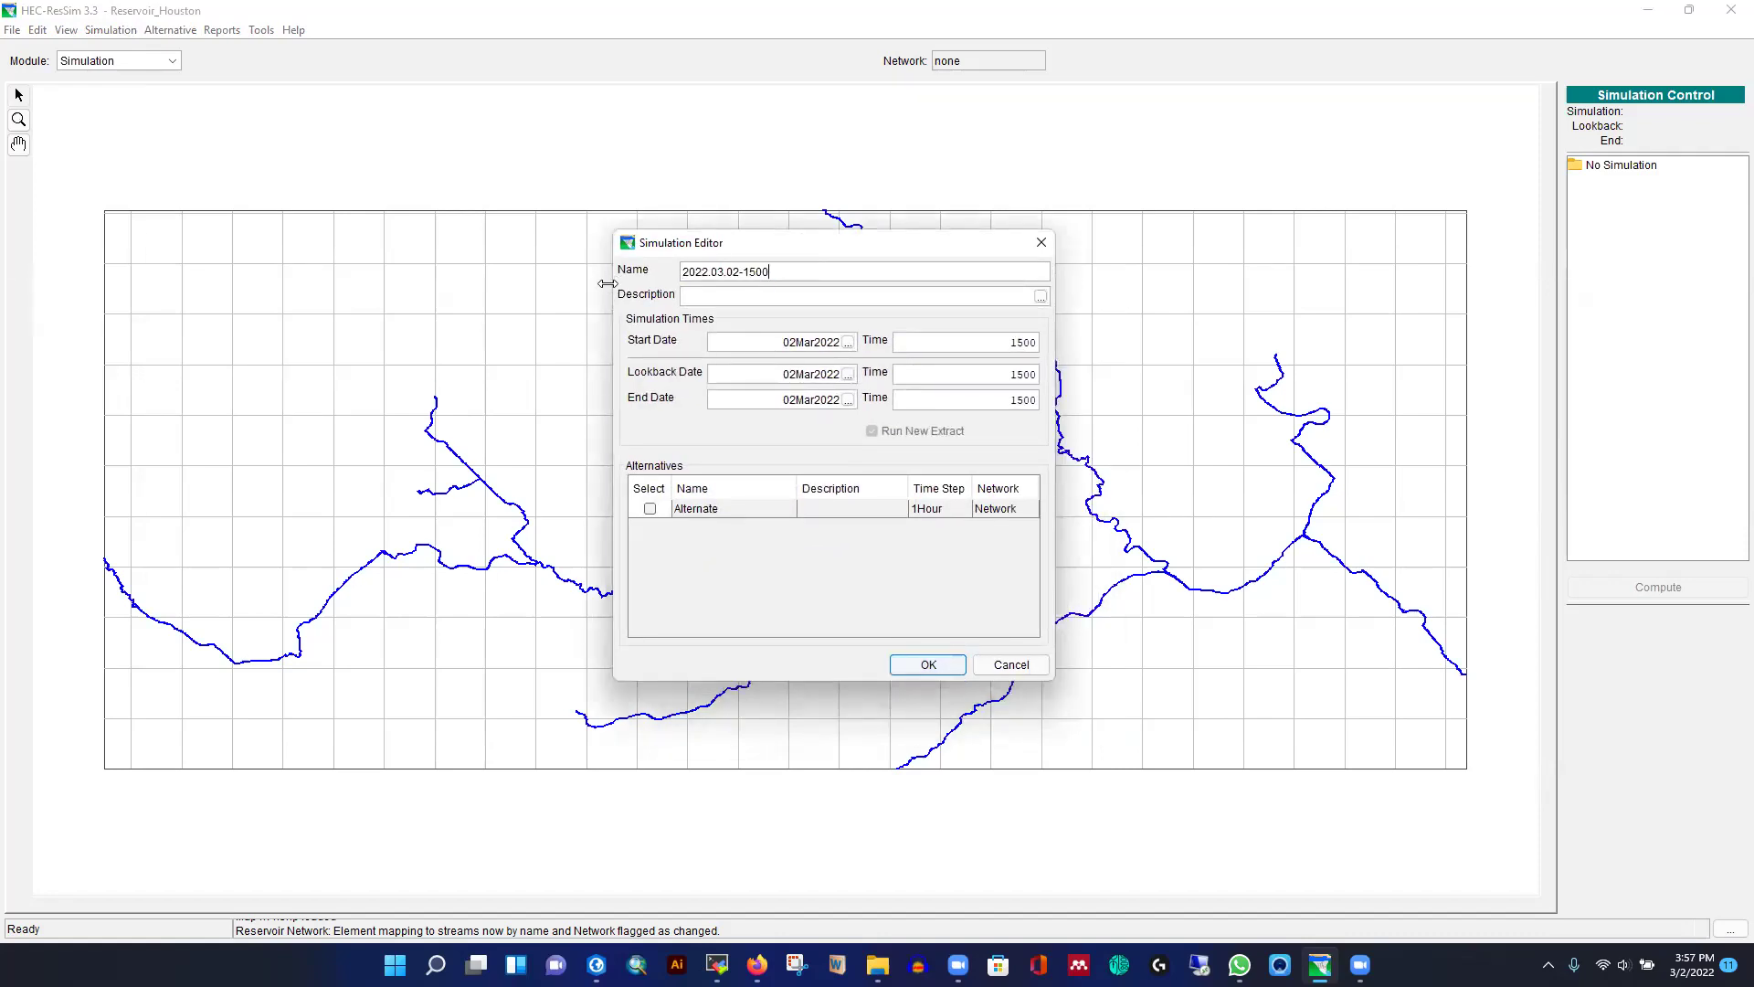
key("BackSpace")
key("BackSpace")
key("BackSpace")
key("BackSpace")
key("BackSpace")
key("BackSpace")
key("BackSpace")
key("BackSpace")
key("BackSpace")
key("BackSpace")
key("BackSpace")
key("BackSpace")
key("BackSpace")
key("BackSpace")
key("BackSpace")
type("Run01")
- Change the simulation start date to 01Jul2017
left_click(795, 342)
key("BackSpace")
type("1")
key("Delete")
key("Delete")
key("Delete")
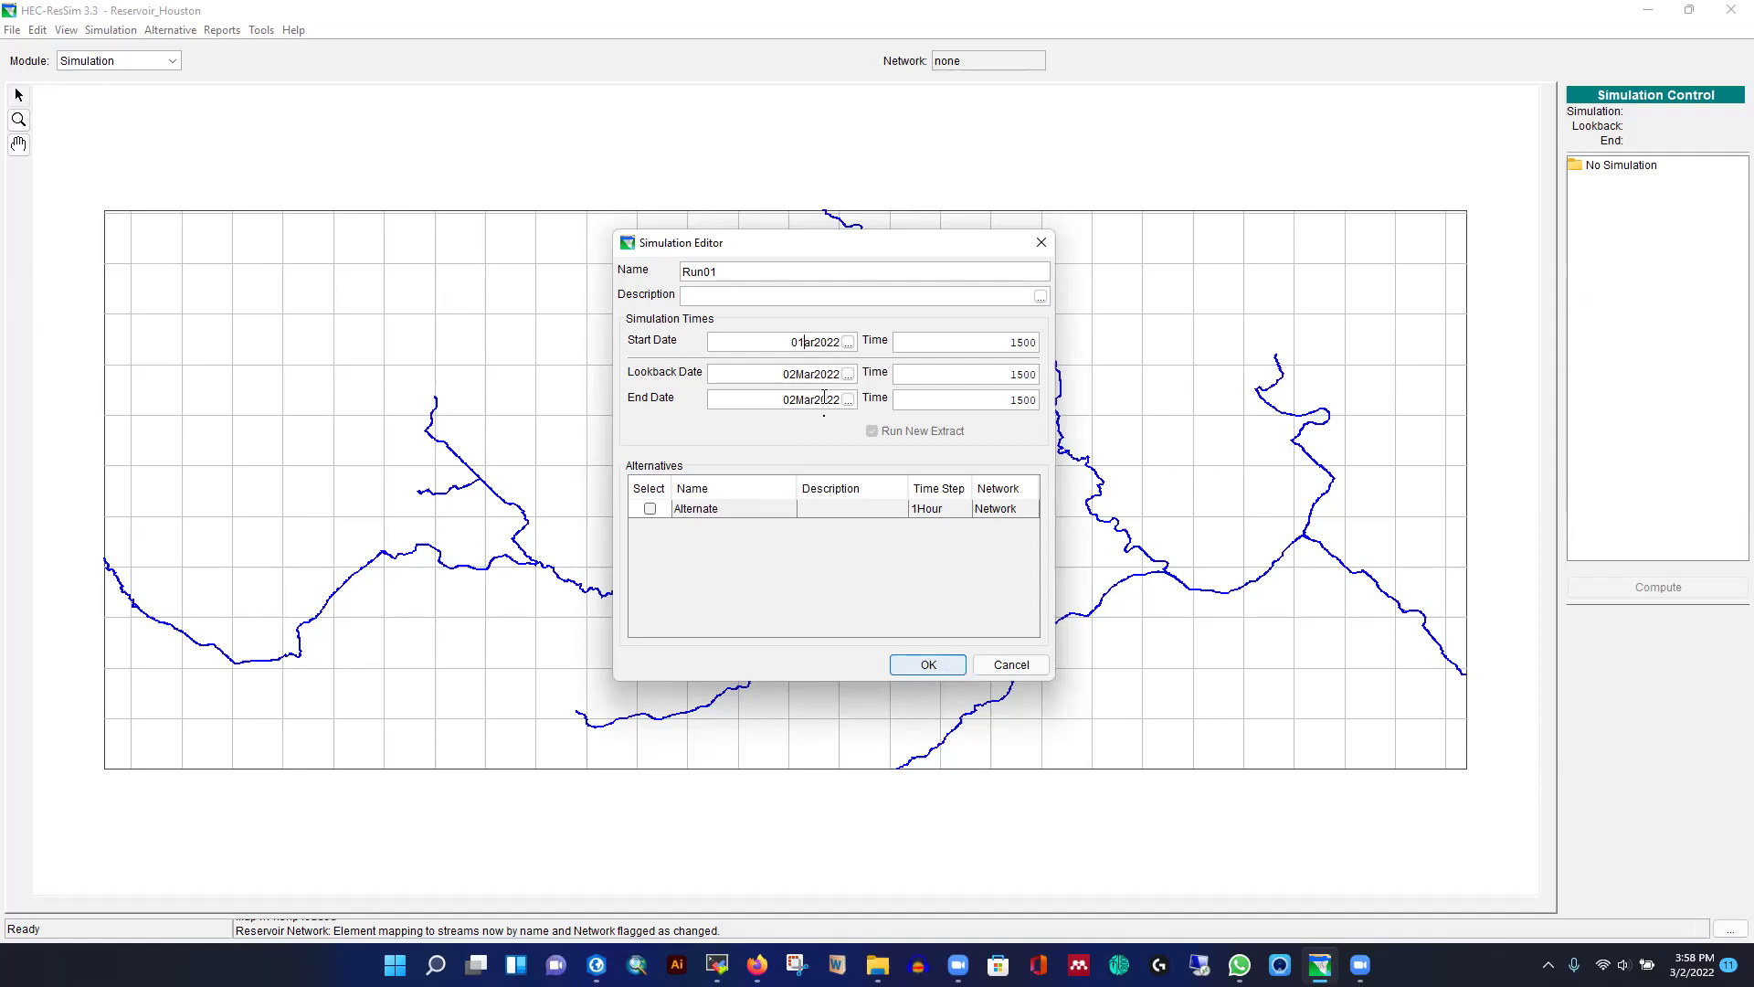
key("Delete")
type("Jul")
key("End")
key("BackSpace")
key("BackSpace")
type("17")
- Change the simulation end date to 01Oct2017
left_click(796, 399)
key("BackSpace")
type("1")
key("Delete")
key("Delete")
key("Delete")
type("Oct")
key("BackSpace")
key("BackSpace")
type("17")
- Set the lookback date to 01Jun2017
left_click(837, 375)
key("BackSpace")
key("BackSpace")
type("17")
left_click(816, 375)
key("BackSpace")
key("BackSpace")
key("BackSpace")
type("Jun201")
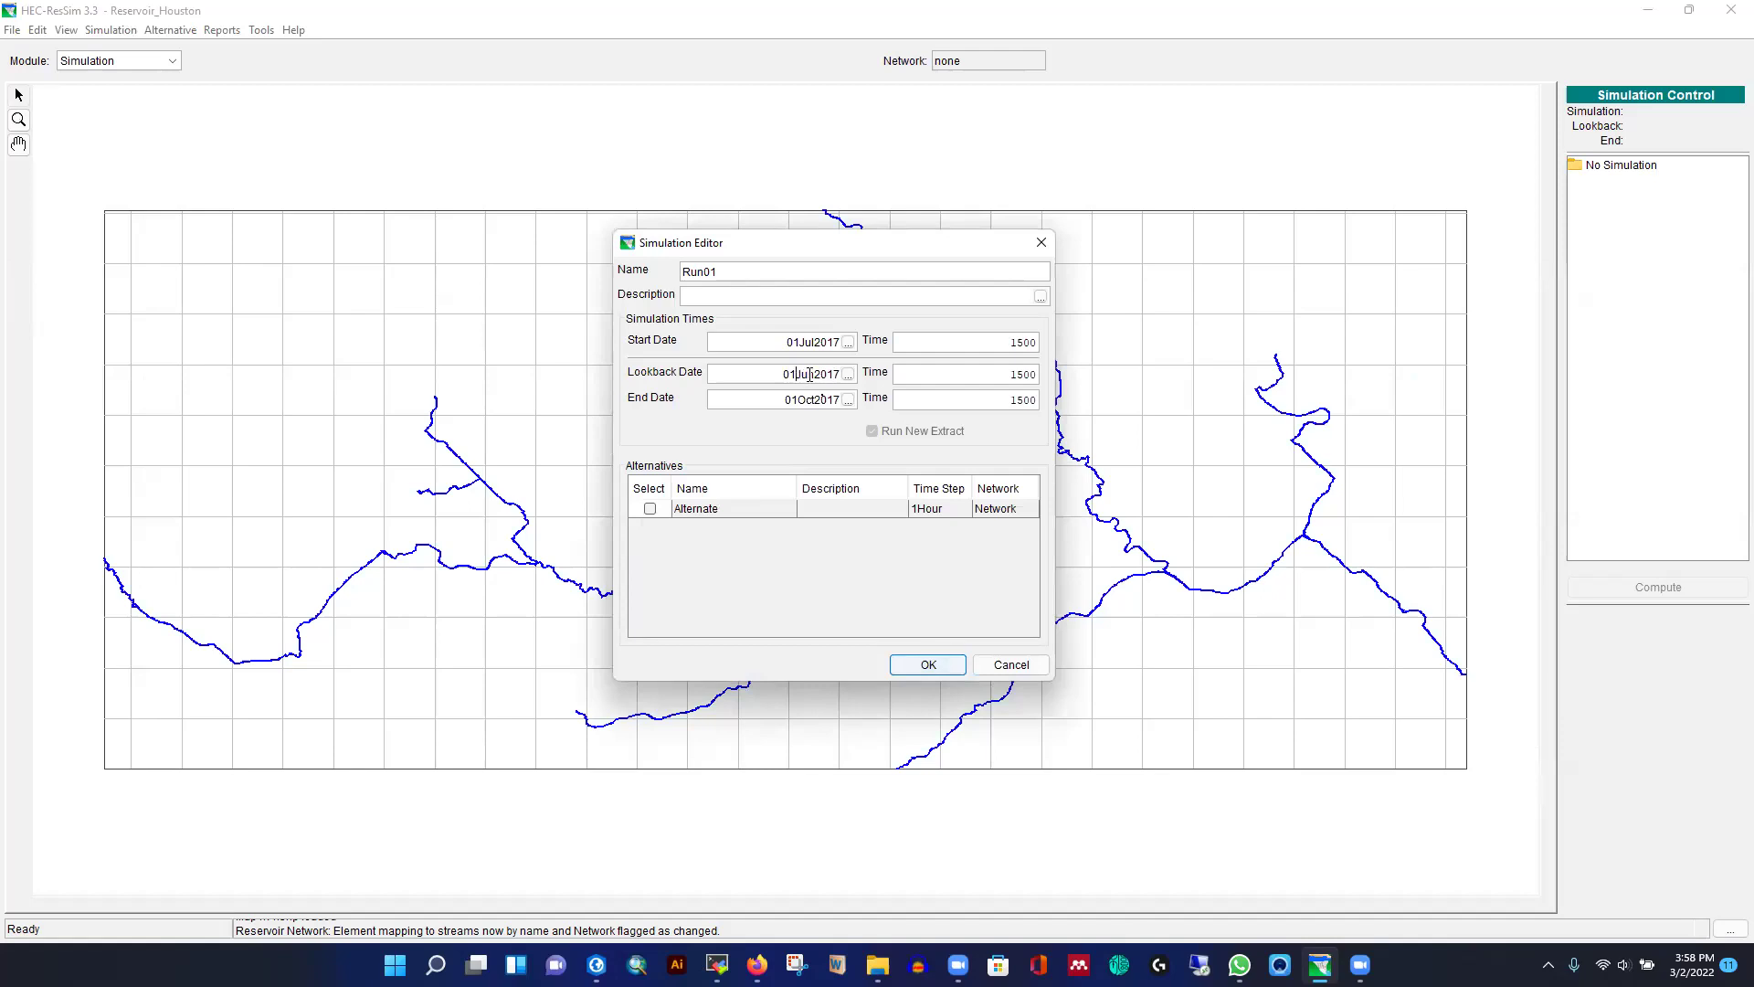
- Set start, lookback and end times to 0000, select the Alternate, and create Run01
double_click(1028, 344)
type("0000")
double_click(1028, 374)
type("0000")
double_click(1021, 399)
type("000")
left_click(650, 509)
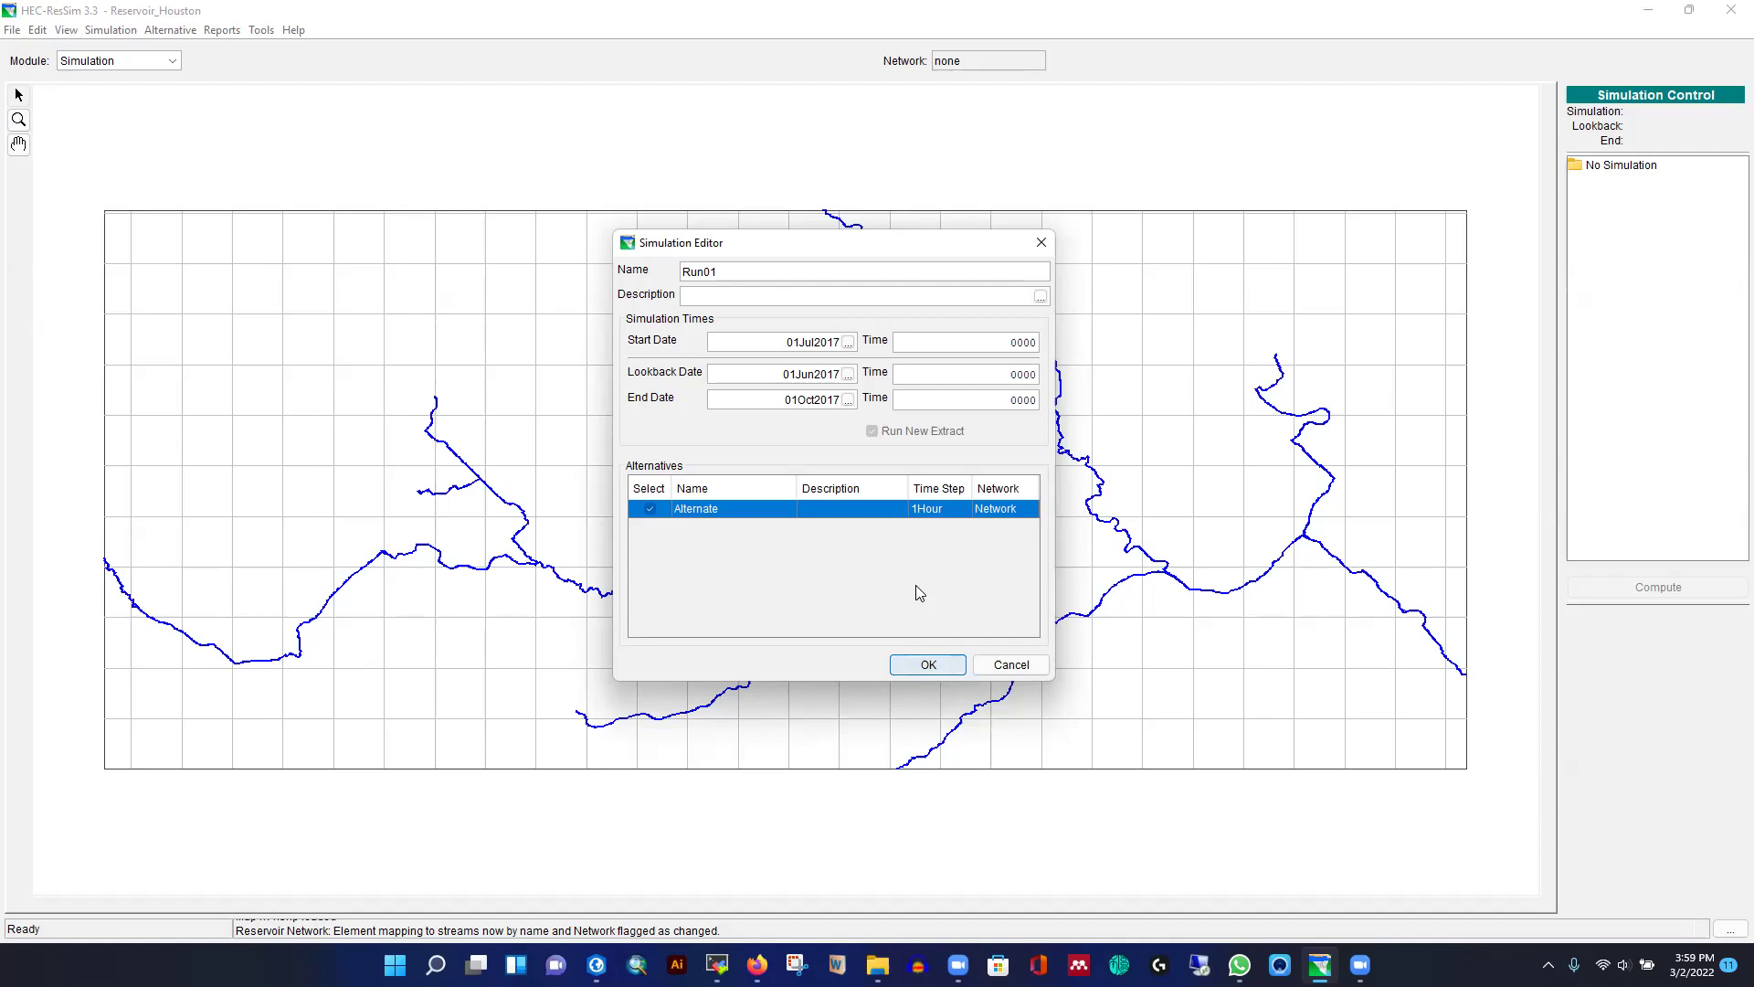
left_click(928, 665)
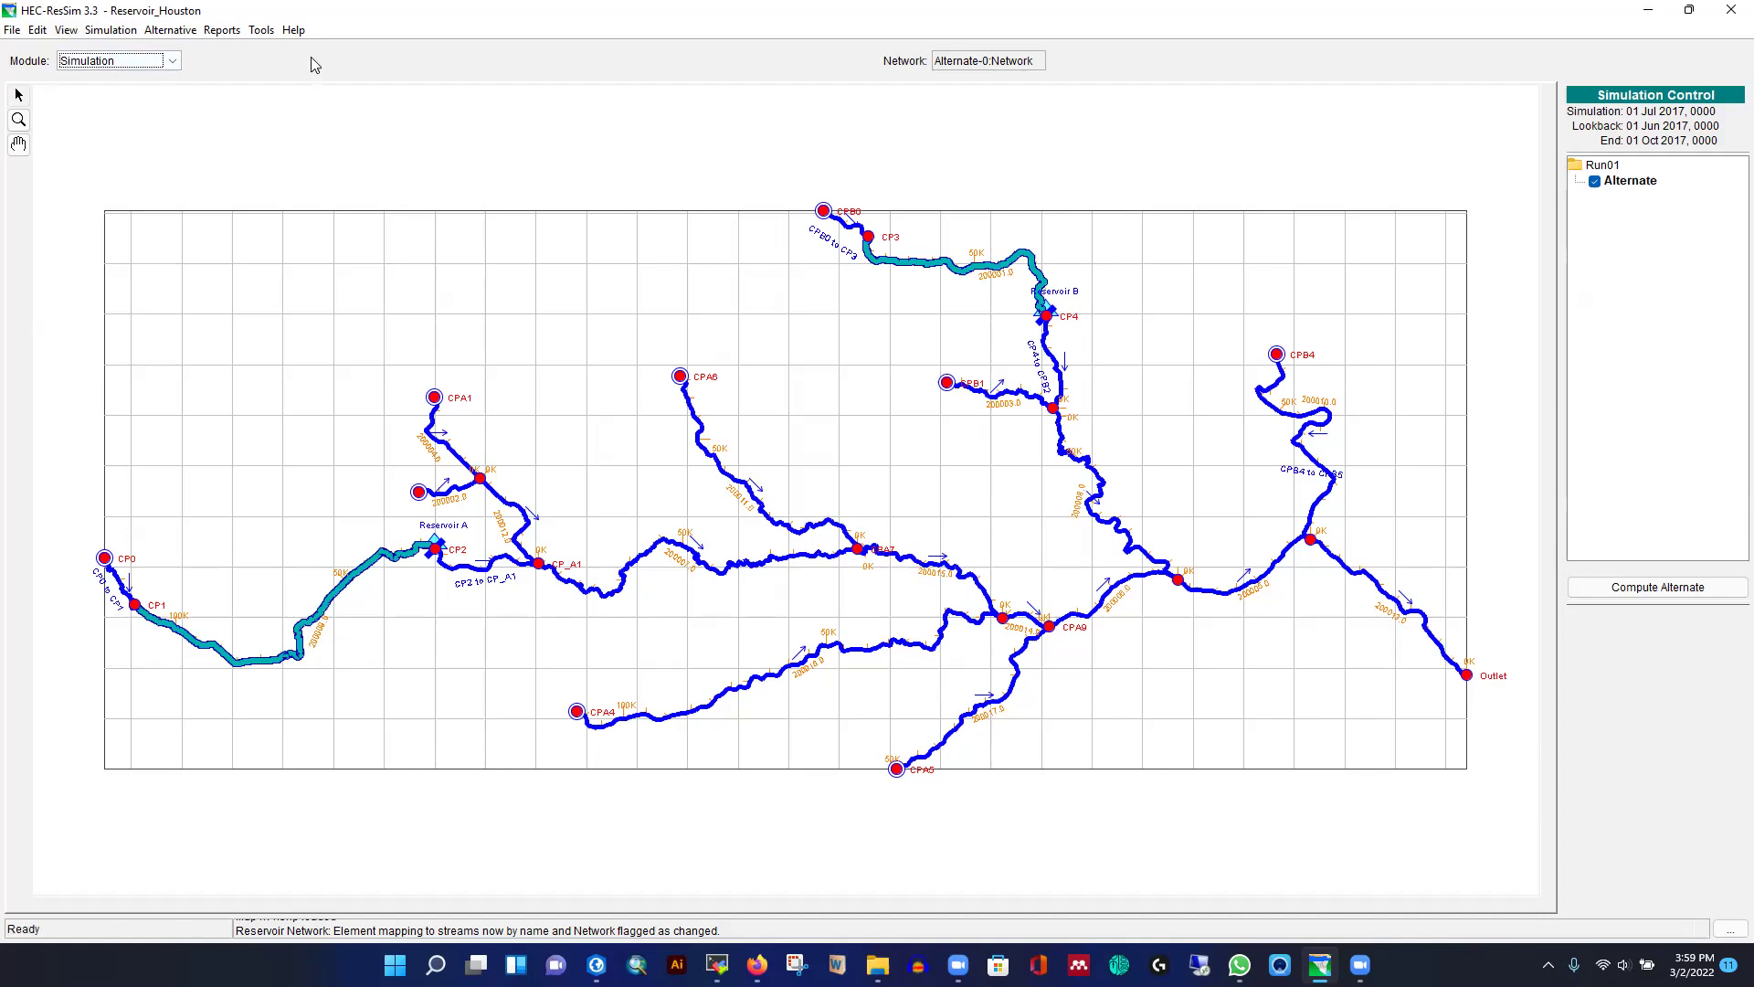
- Open the Layer Selector and allow layer editing
left_click(38, 30)
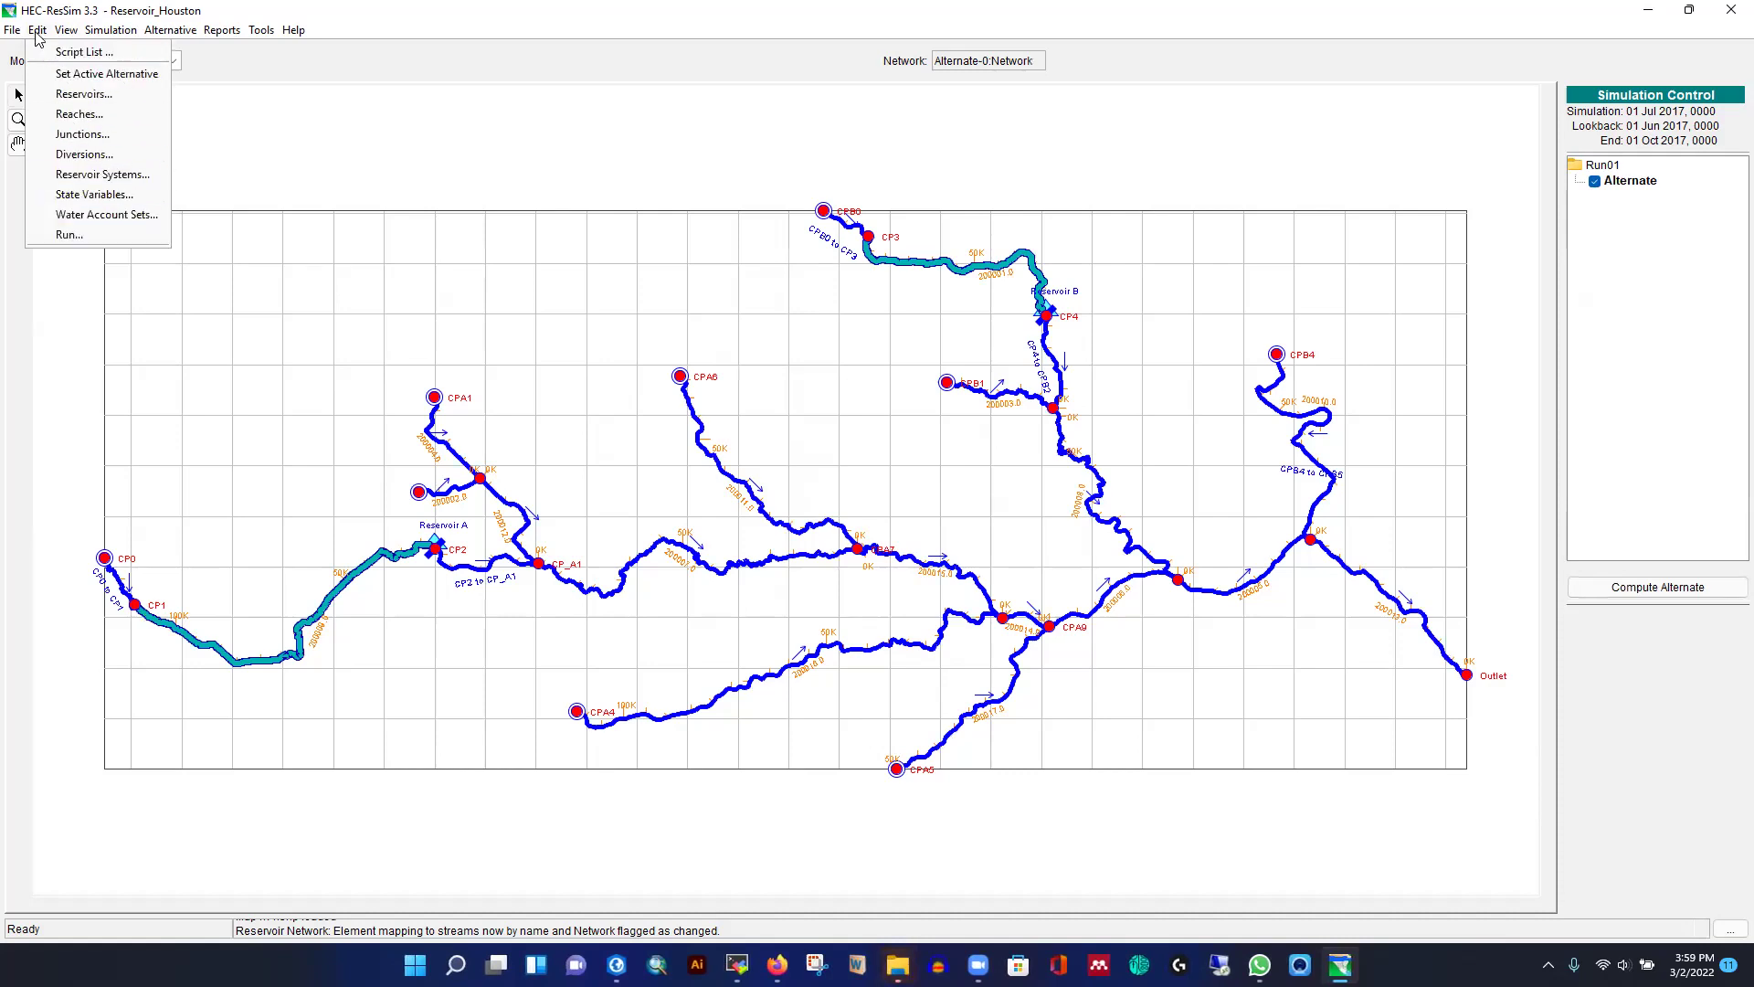
mouse_move(66, 33)
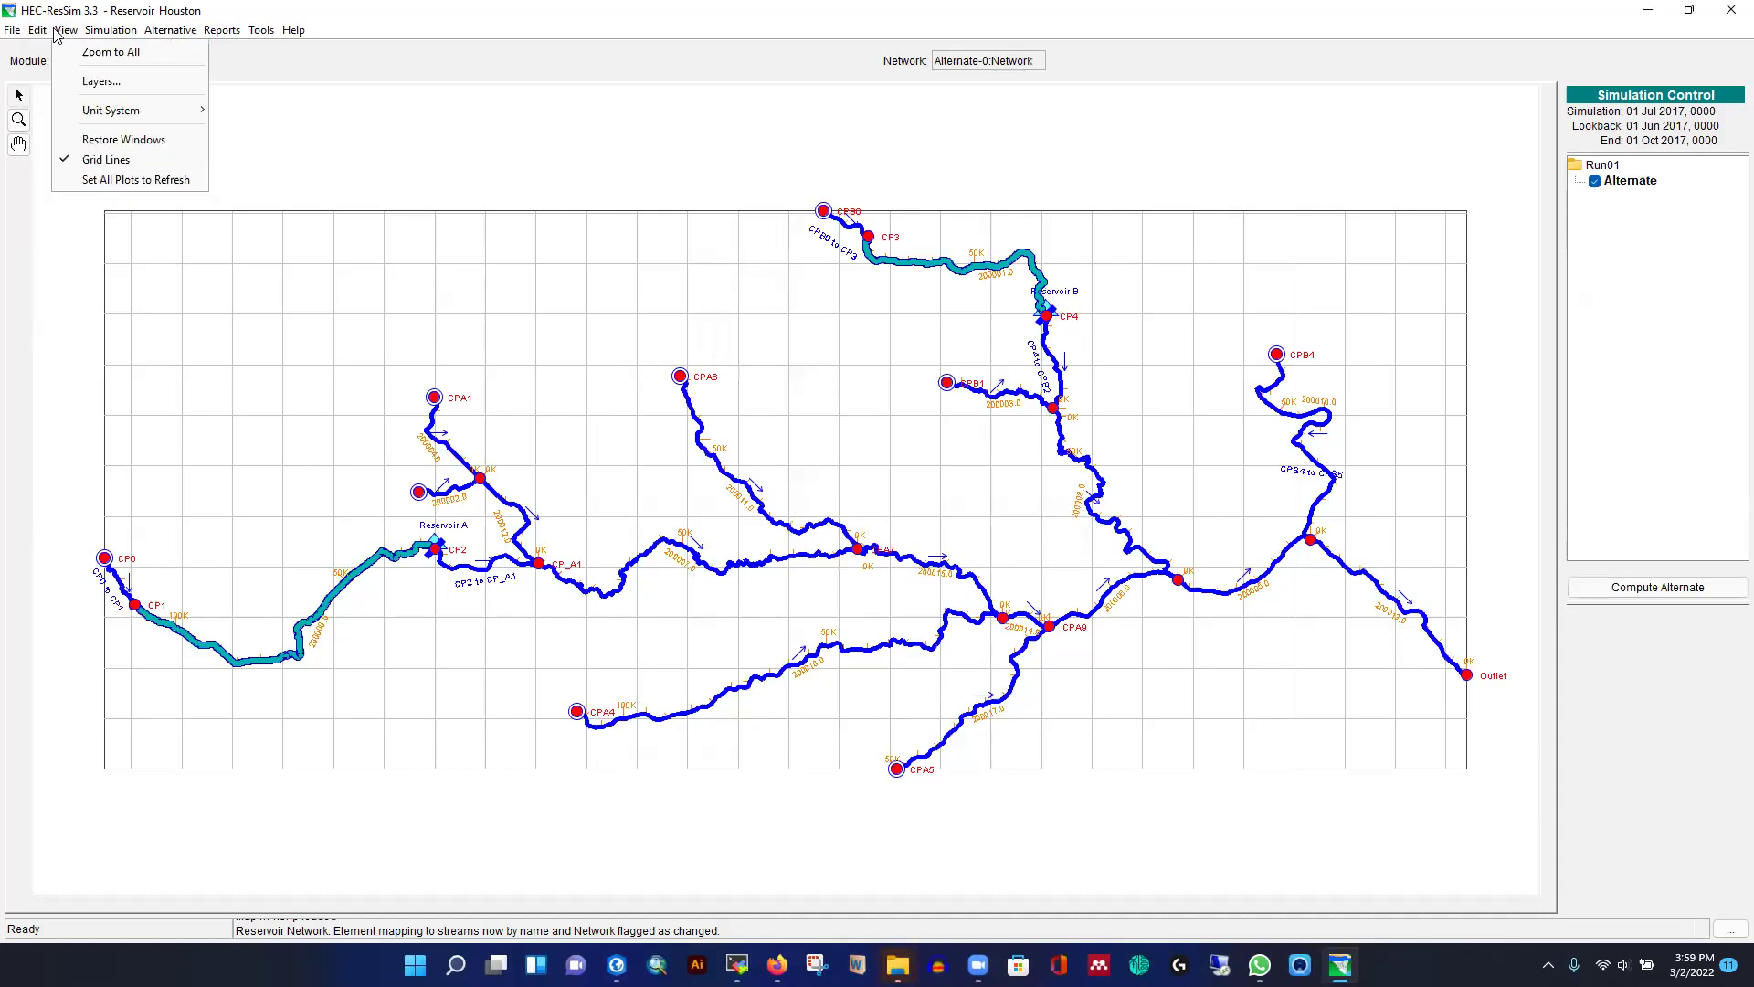
left_click(97, 81)
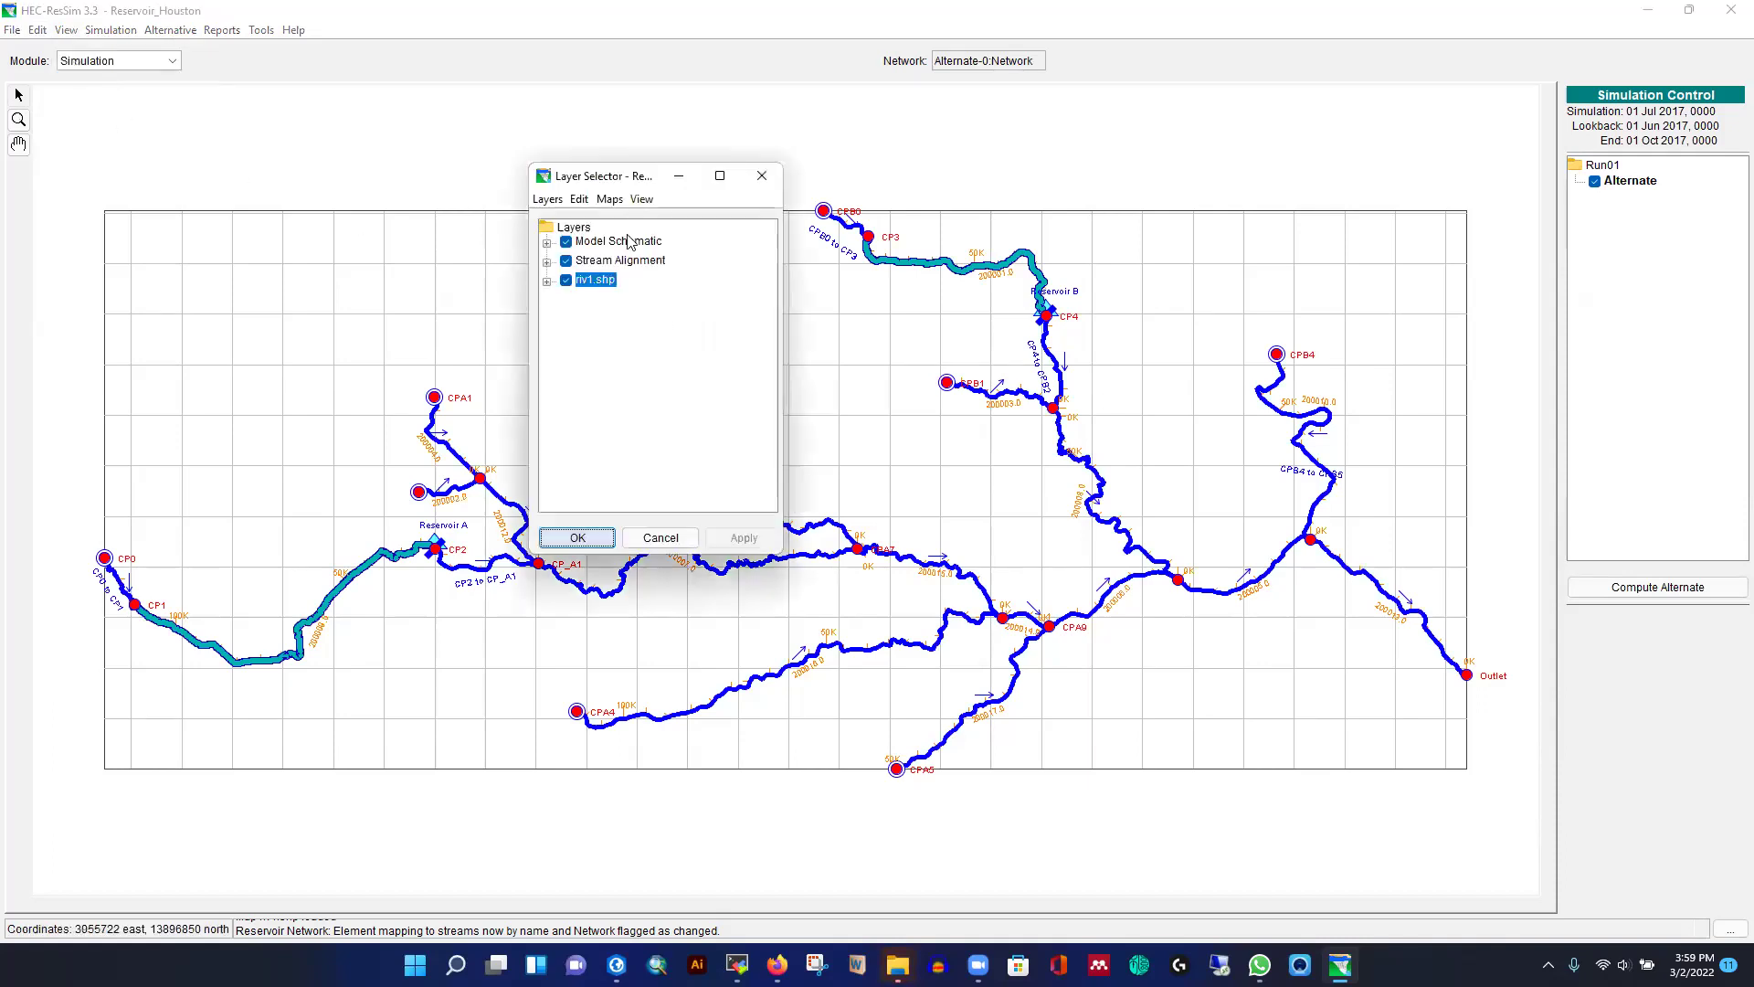
left_click(580, 199)
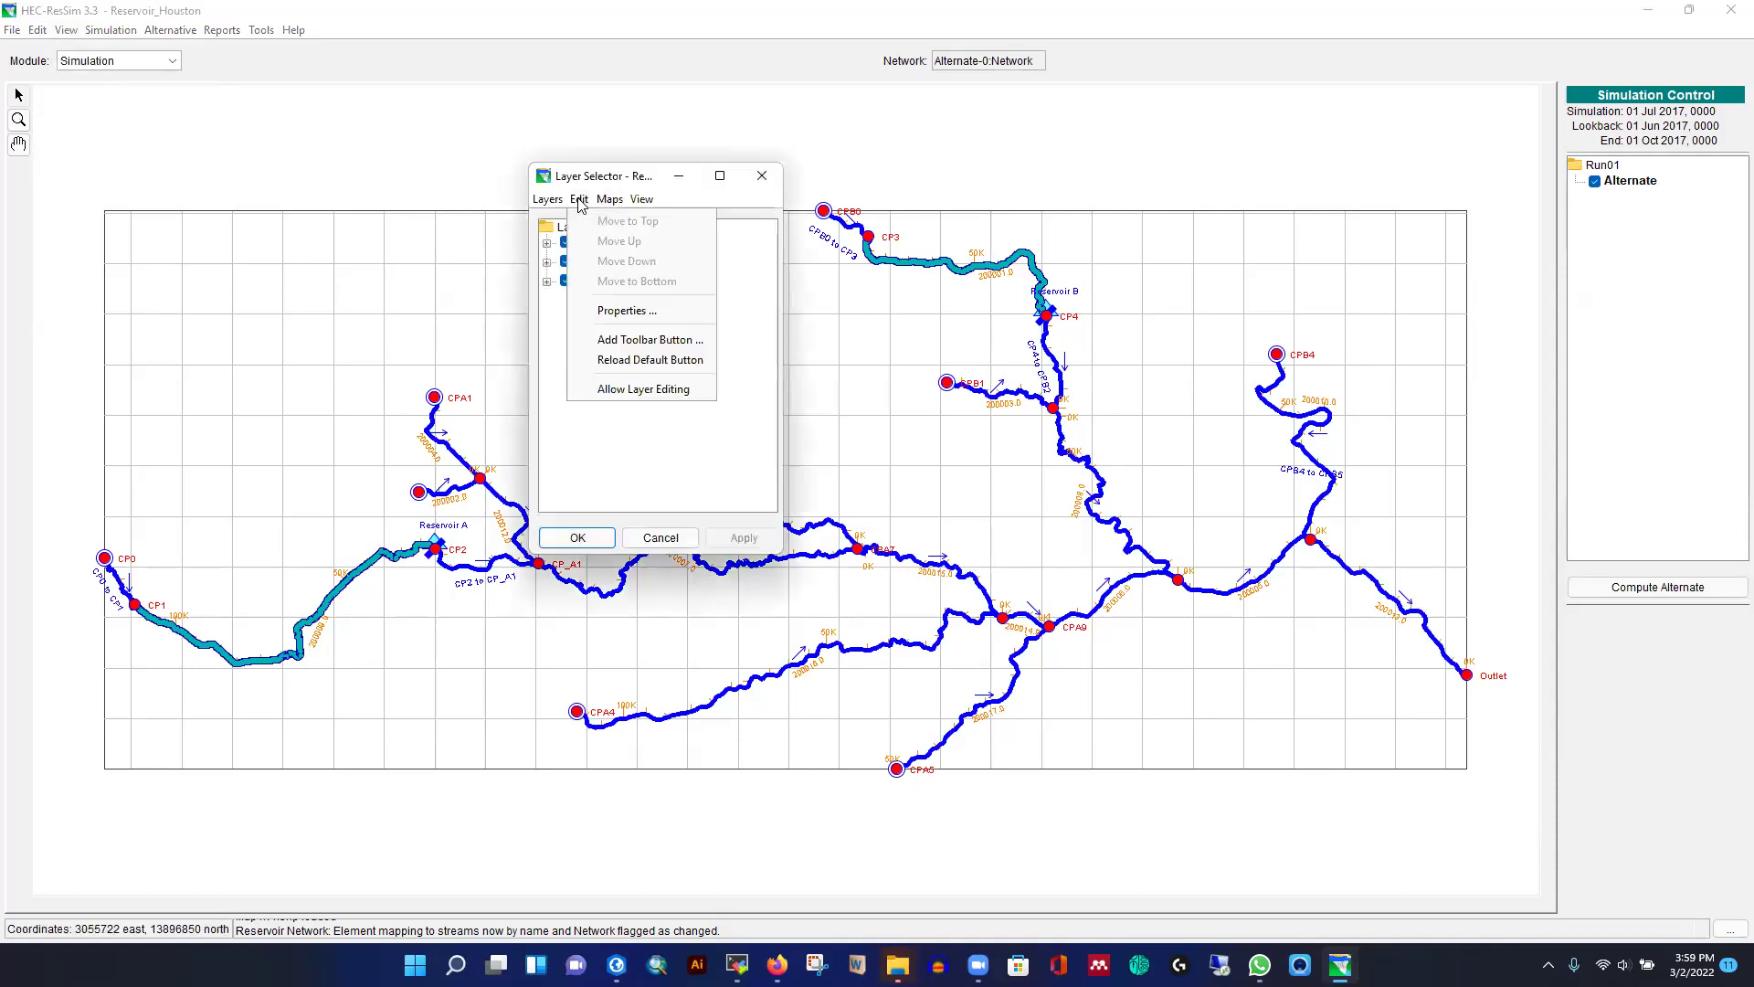
left_click(617, 389)
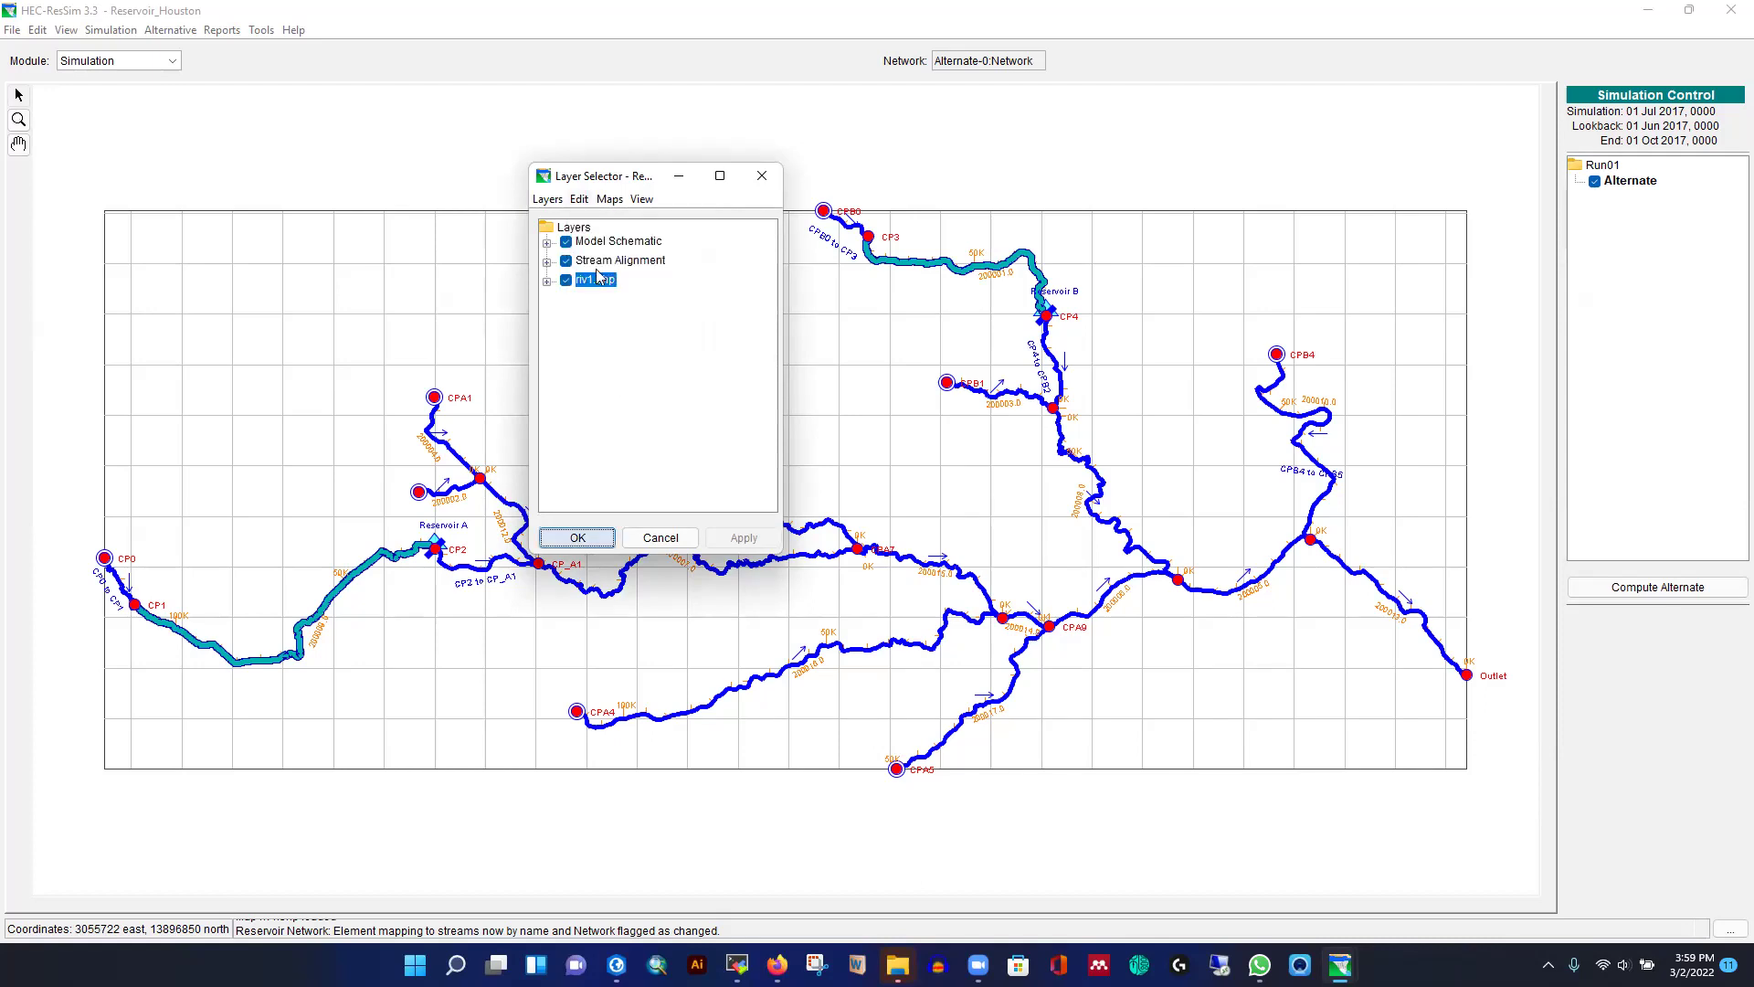
- Add SanJacinto_Watershed_NAD1983.shp as a new map layer
left_click(609, 199)
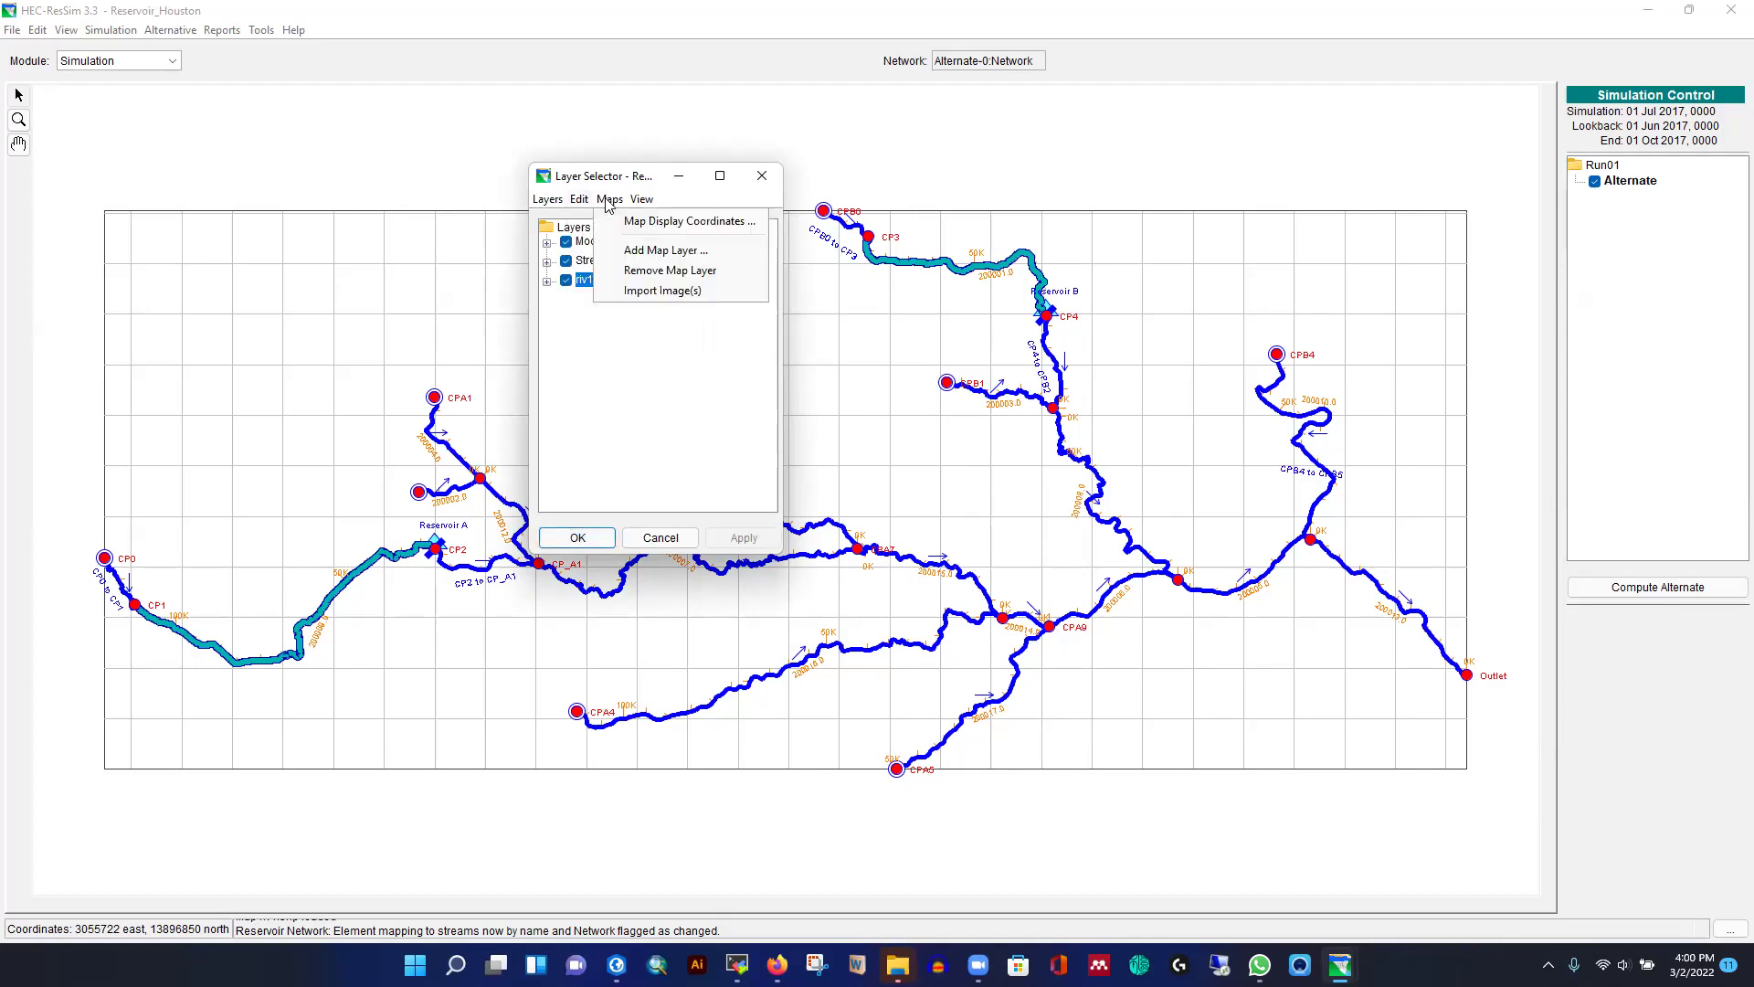
left_click(653, 251)
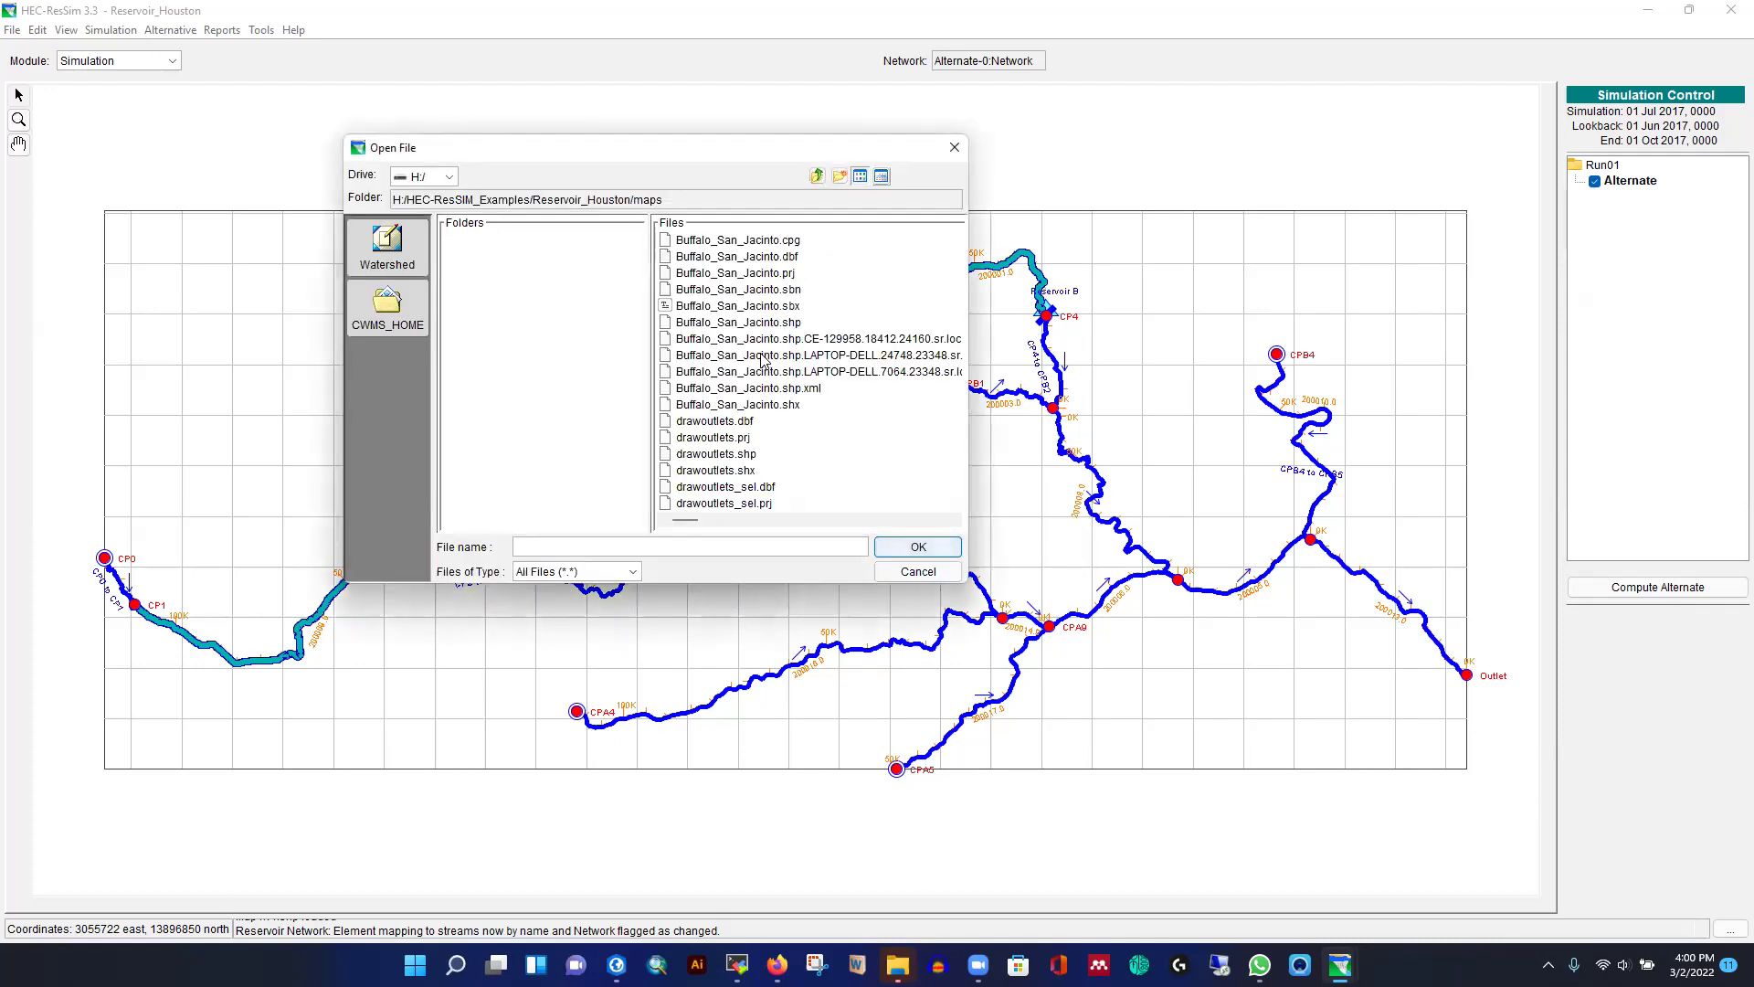
scroll(763, 361, "down", 5)
scroll(754, 384, "down", 5)
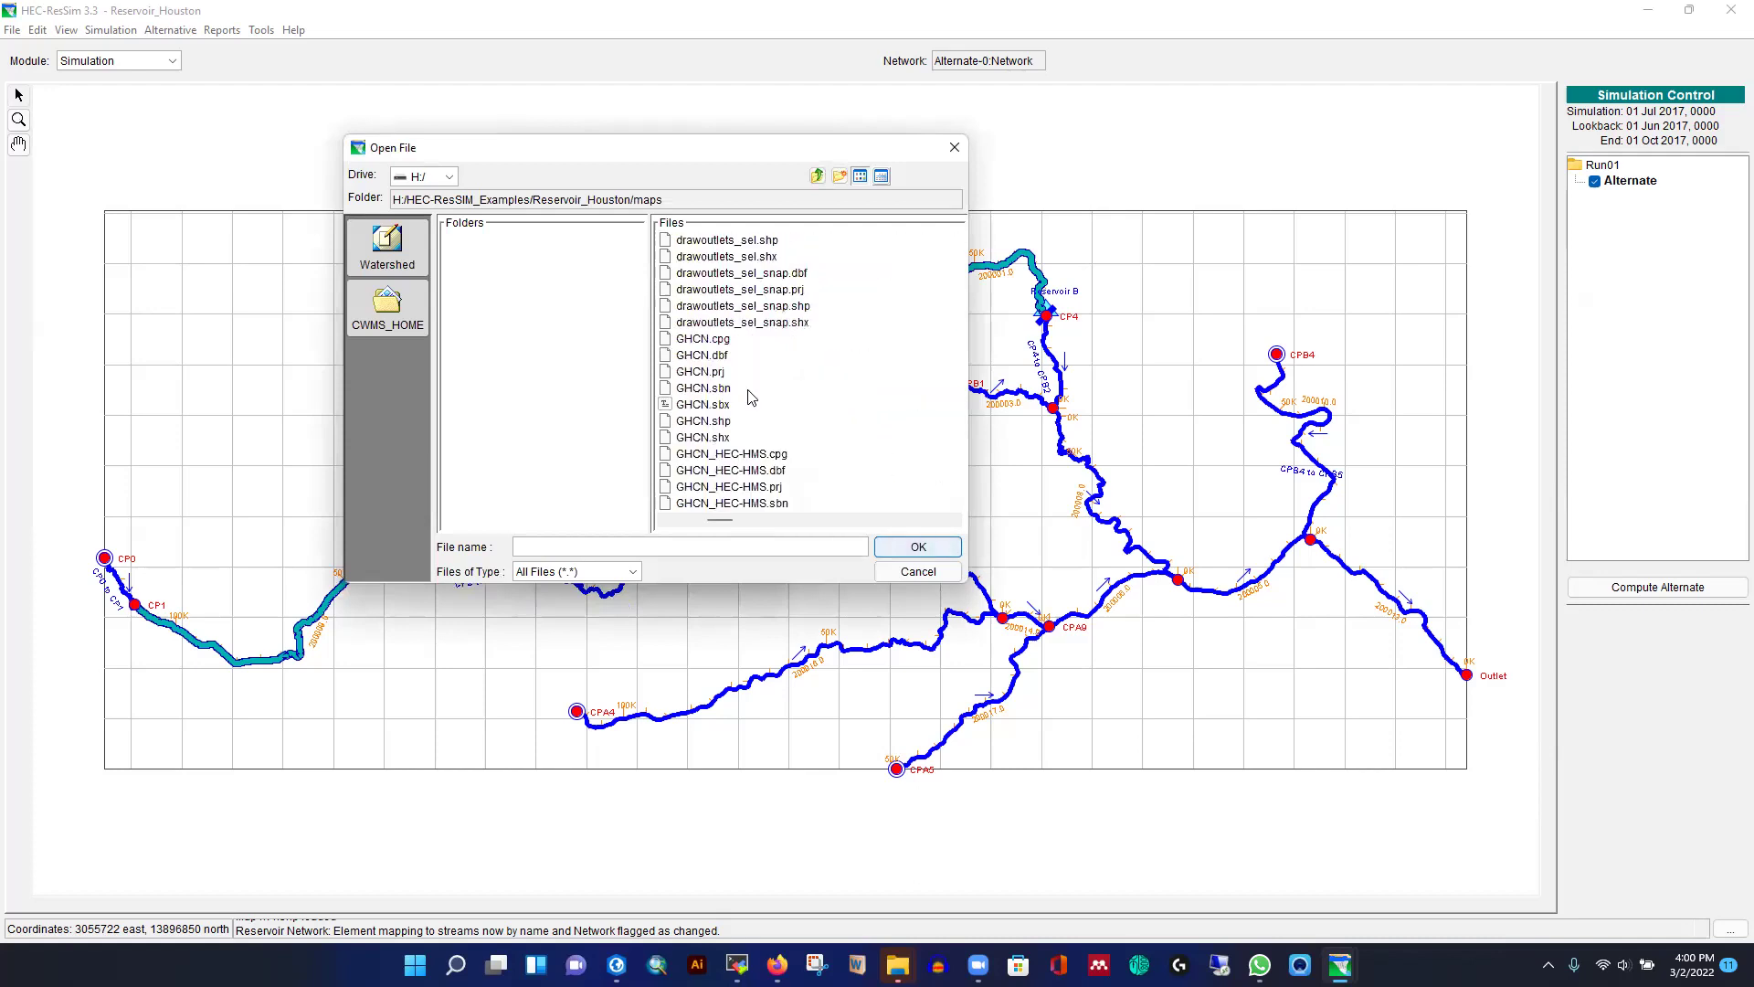
scroll(750, 395, "down", 5)
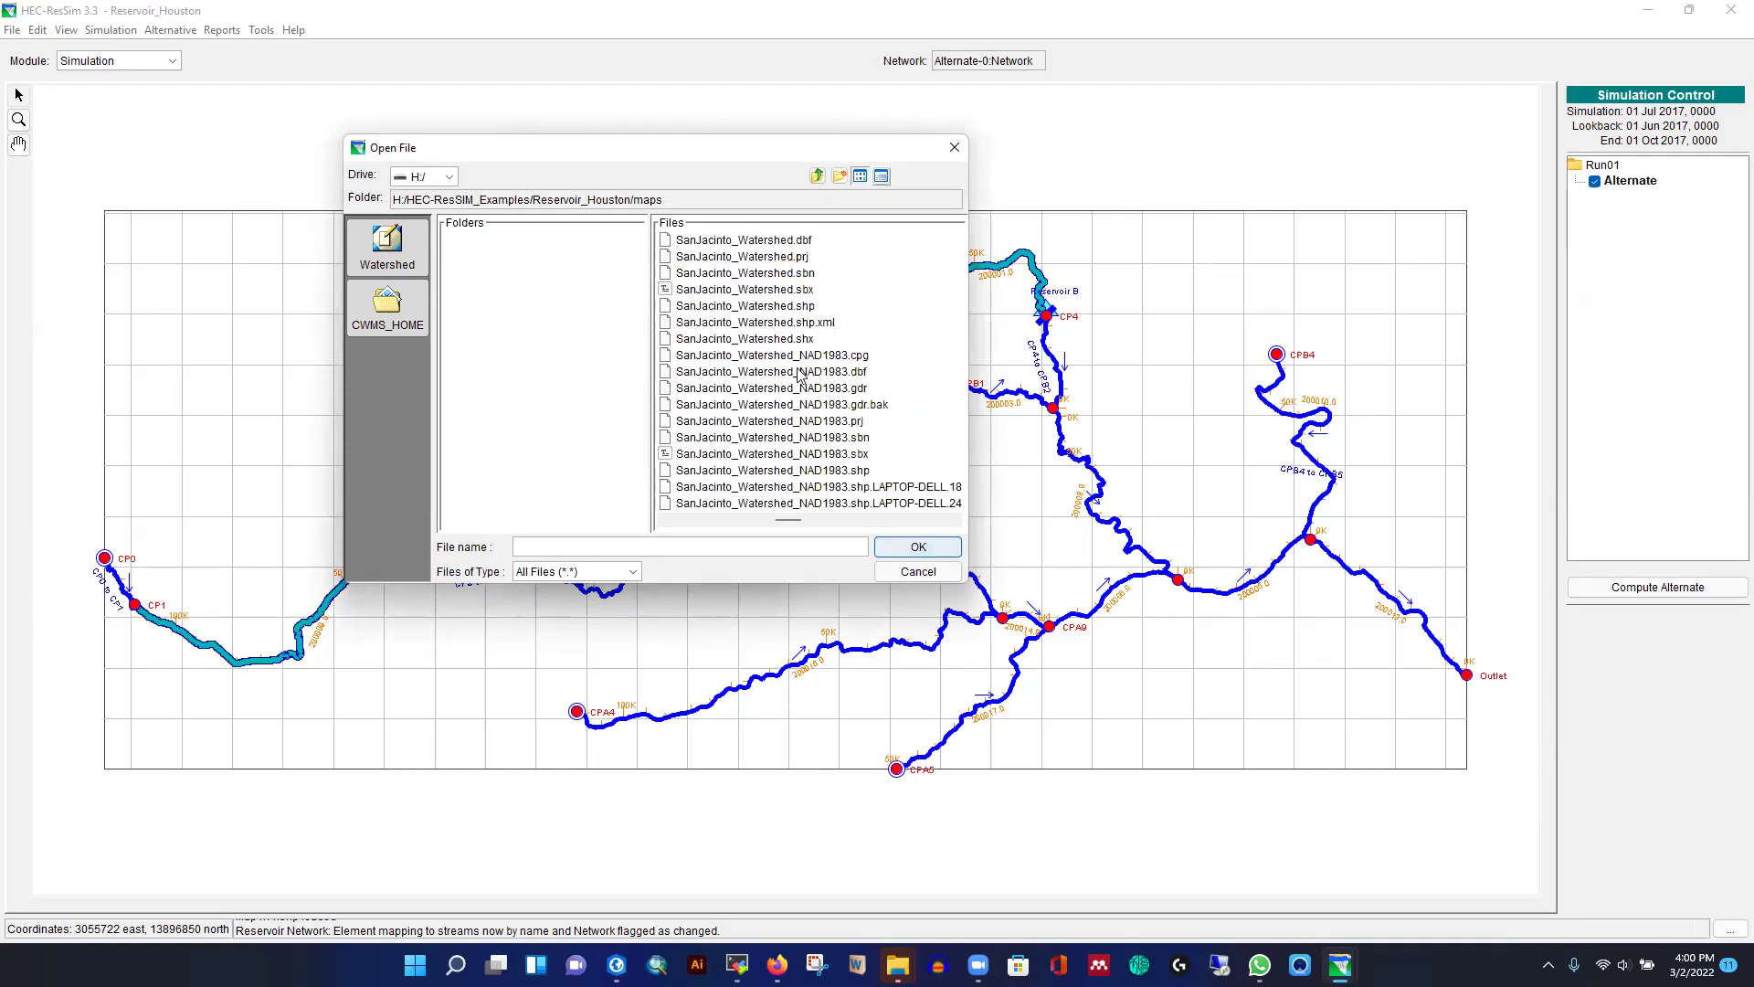
left_click(833, 473)
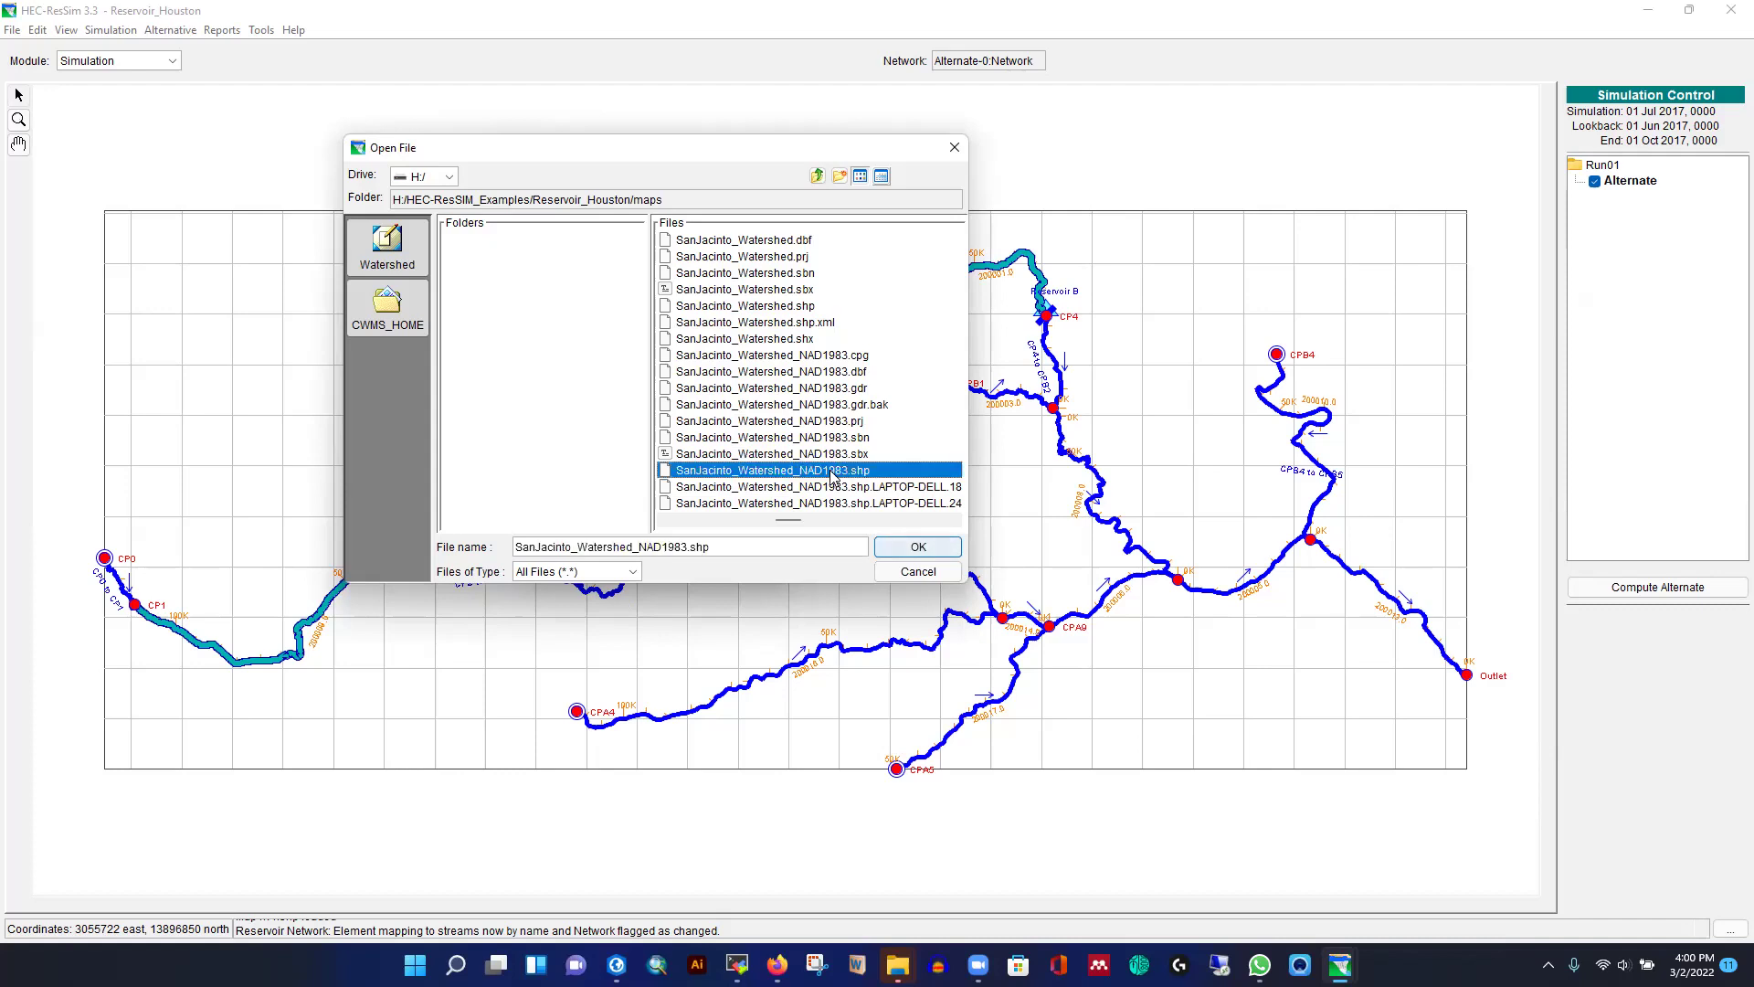
left_click(900, 548)
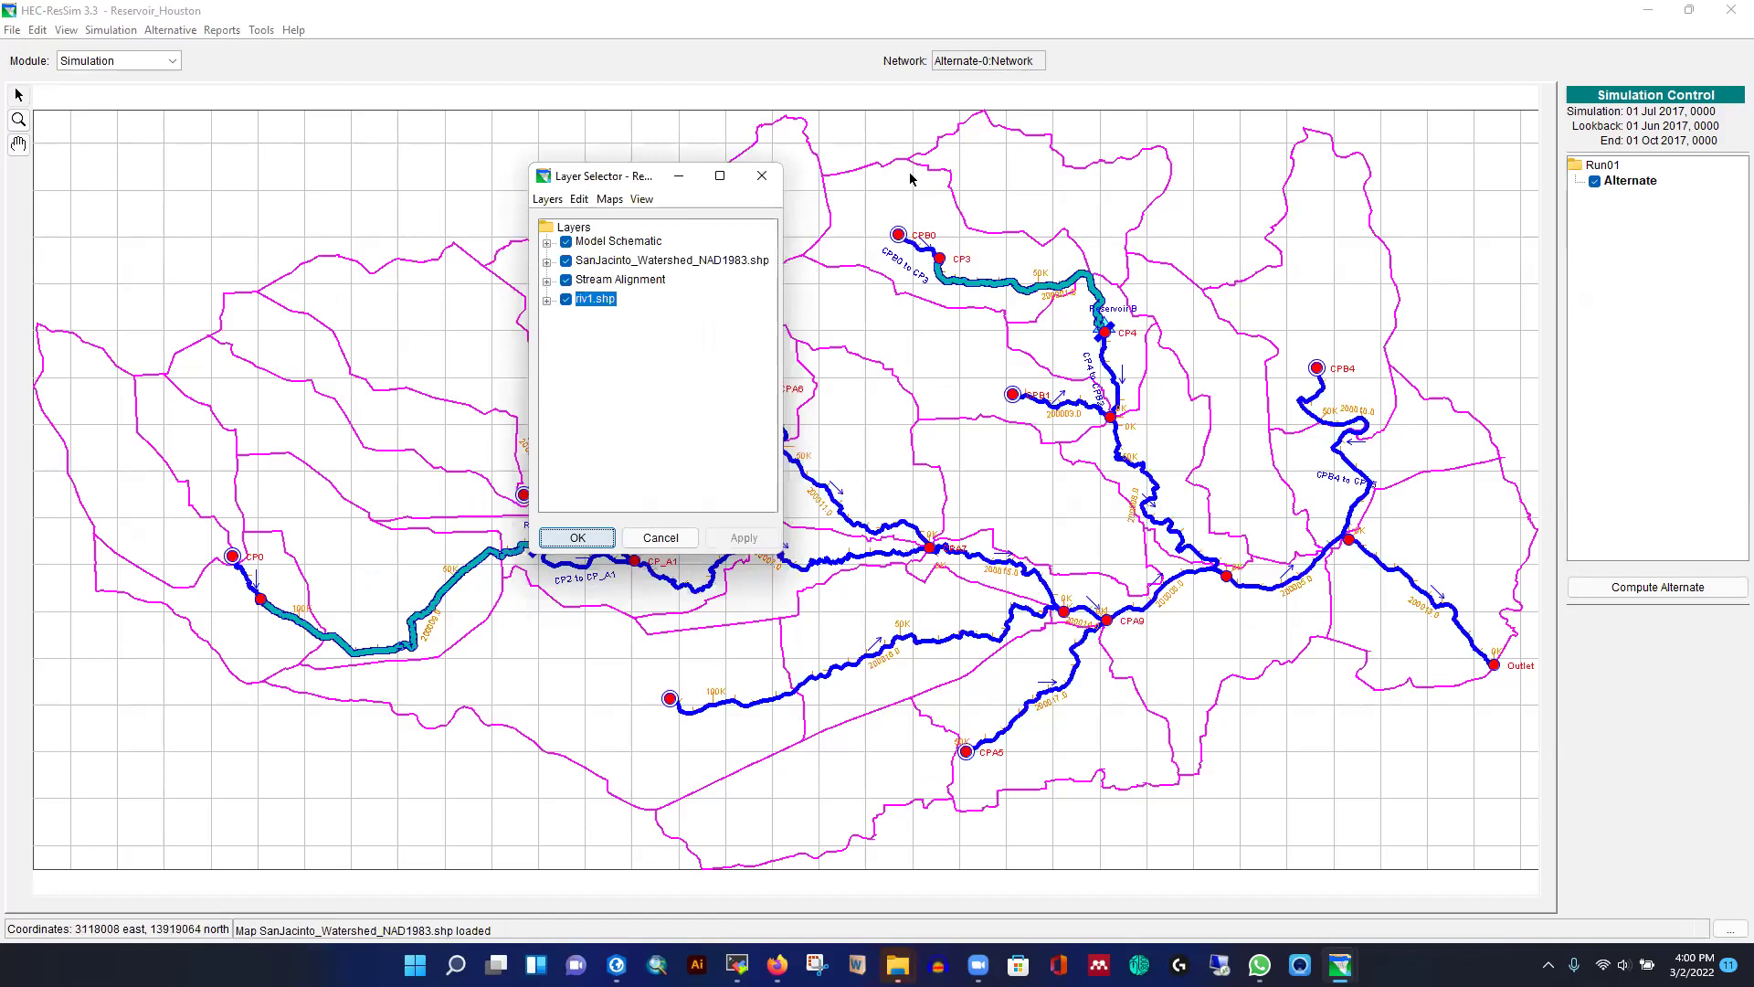
- Close the Layer Selector and check the Simulation menu before computing
left_click(579, 538)
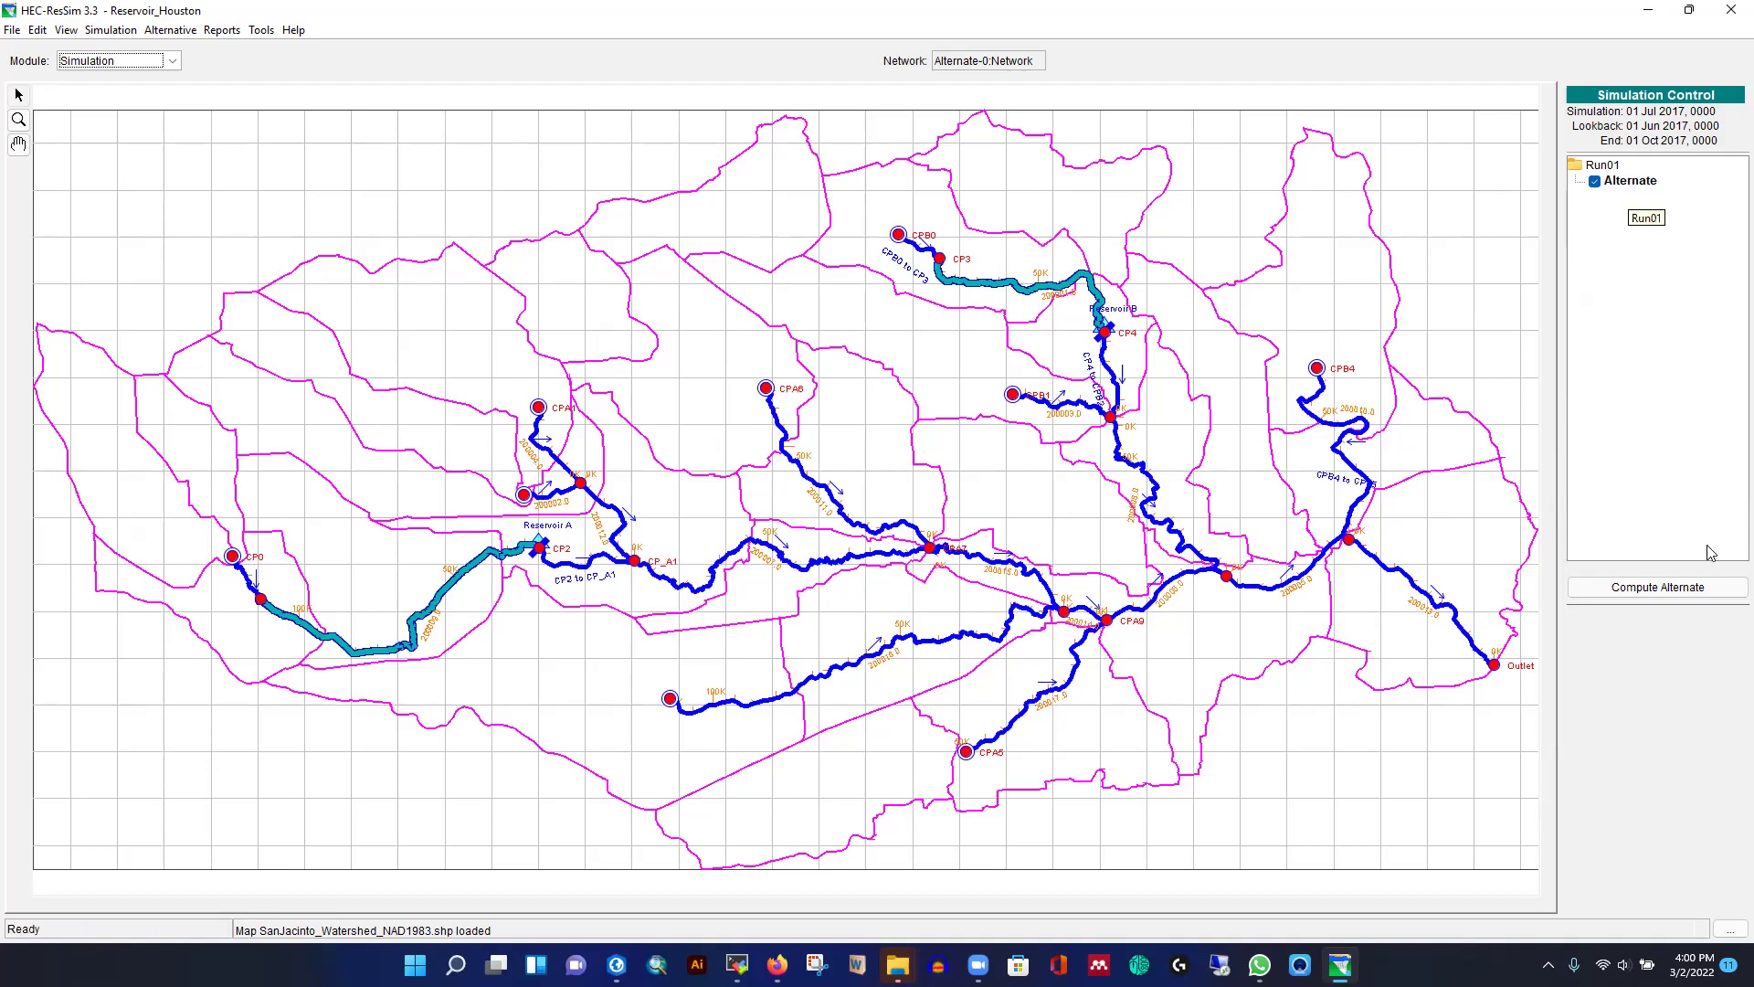
left_click(1633, 592)
left_click(103, 33)
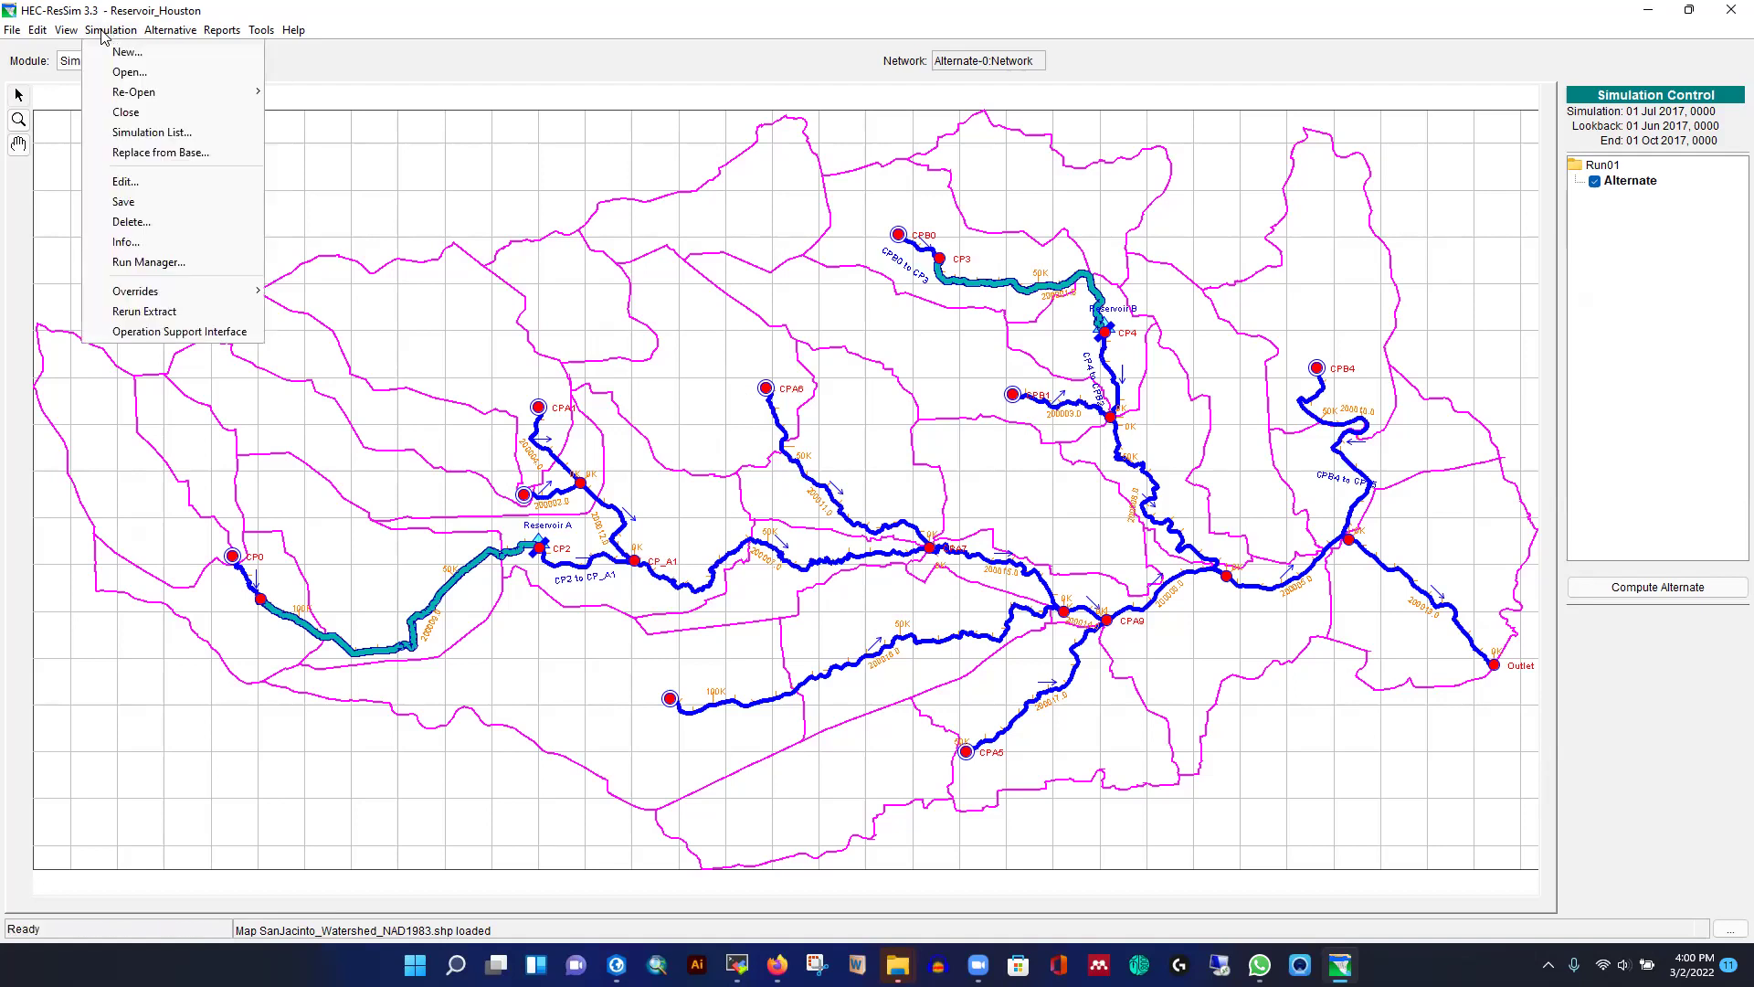
left_click(585, 71)
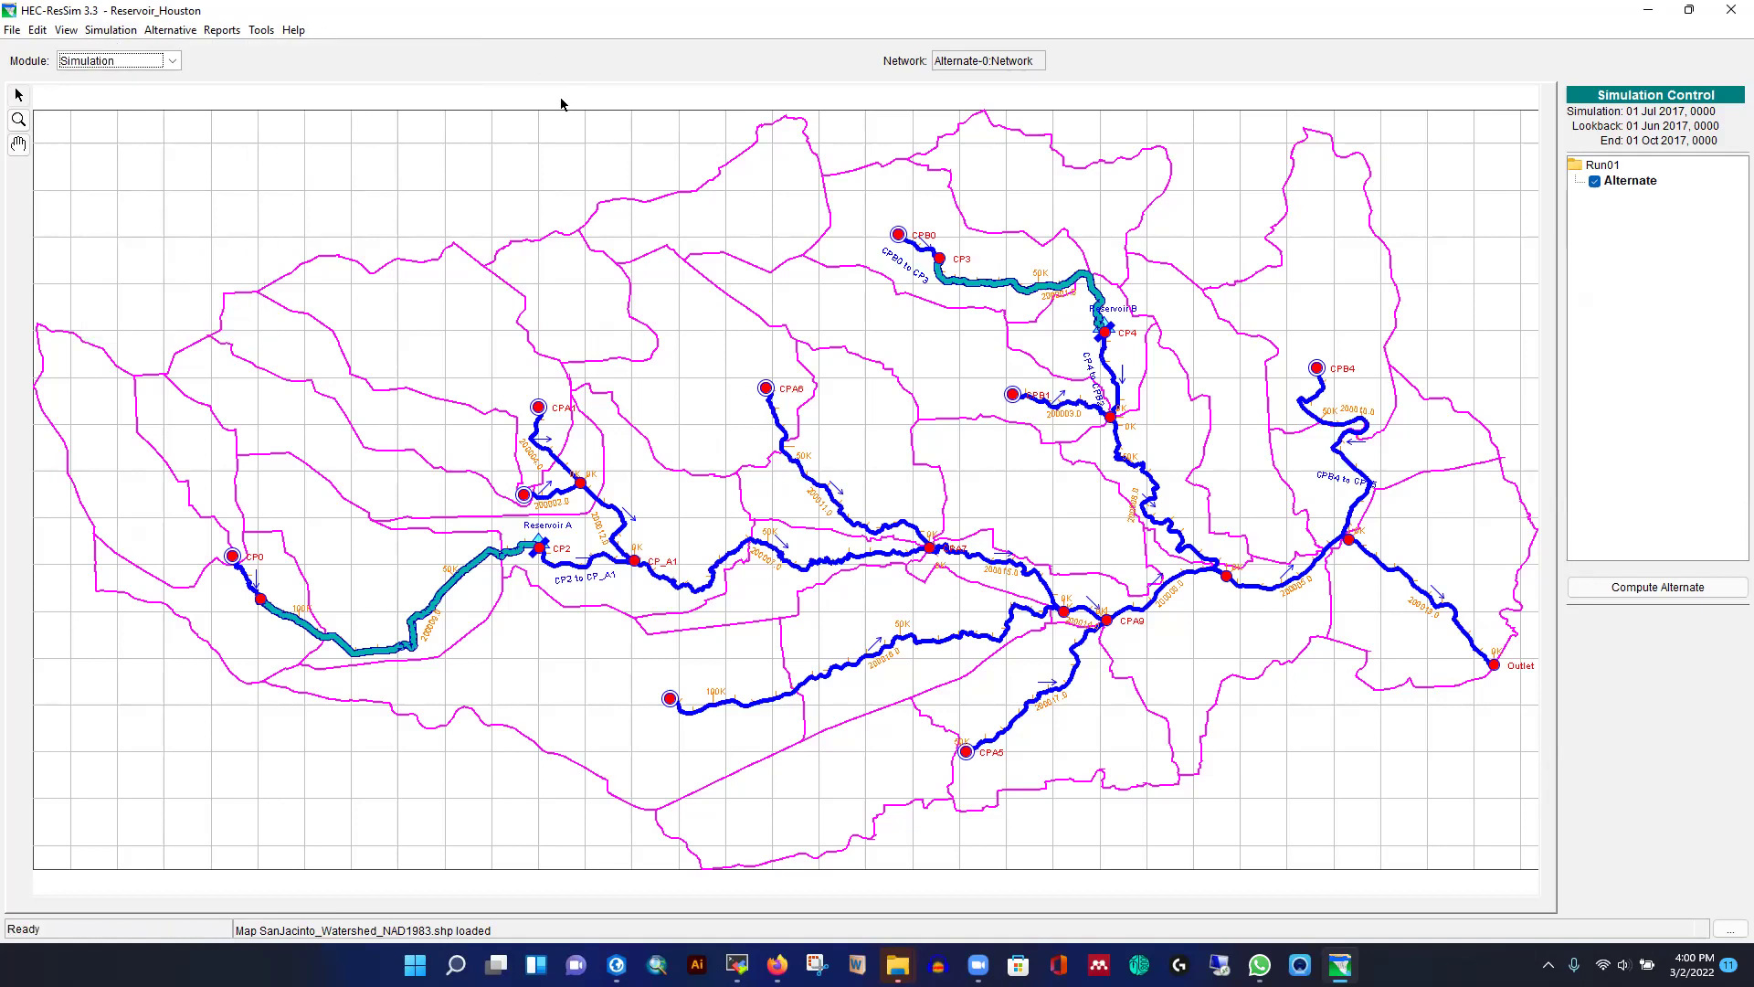
- Compute the Run01 Alternate to 100%, review the message output, and close the report
left_click(1635, 588)
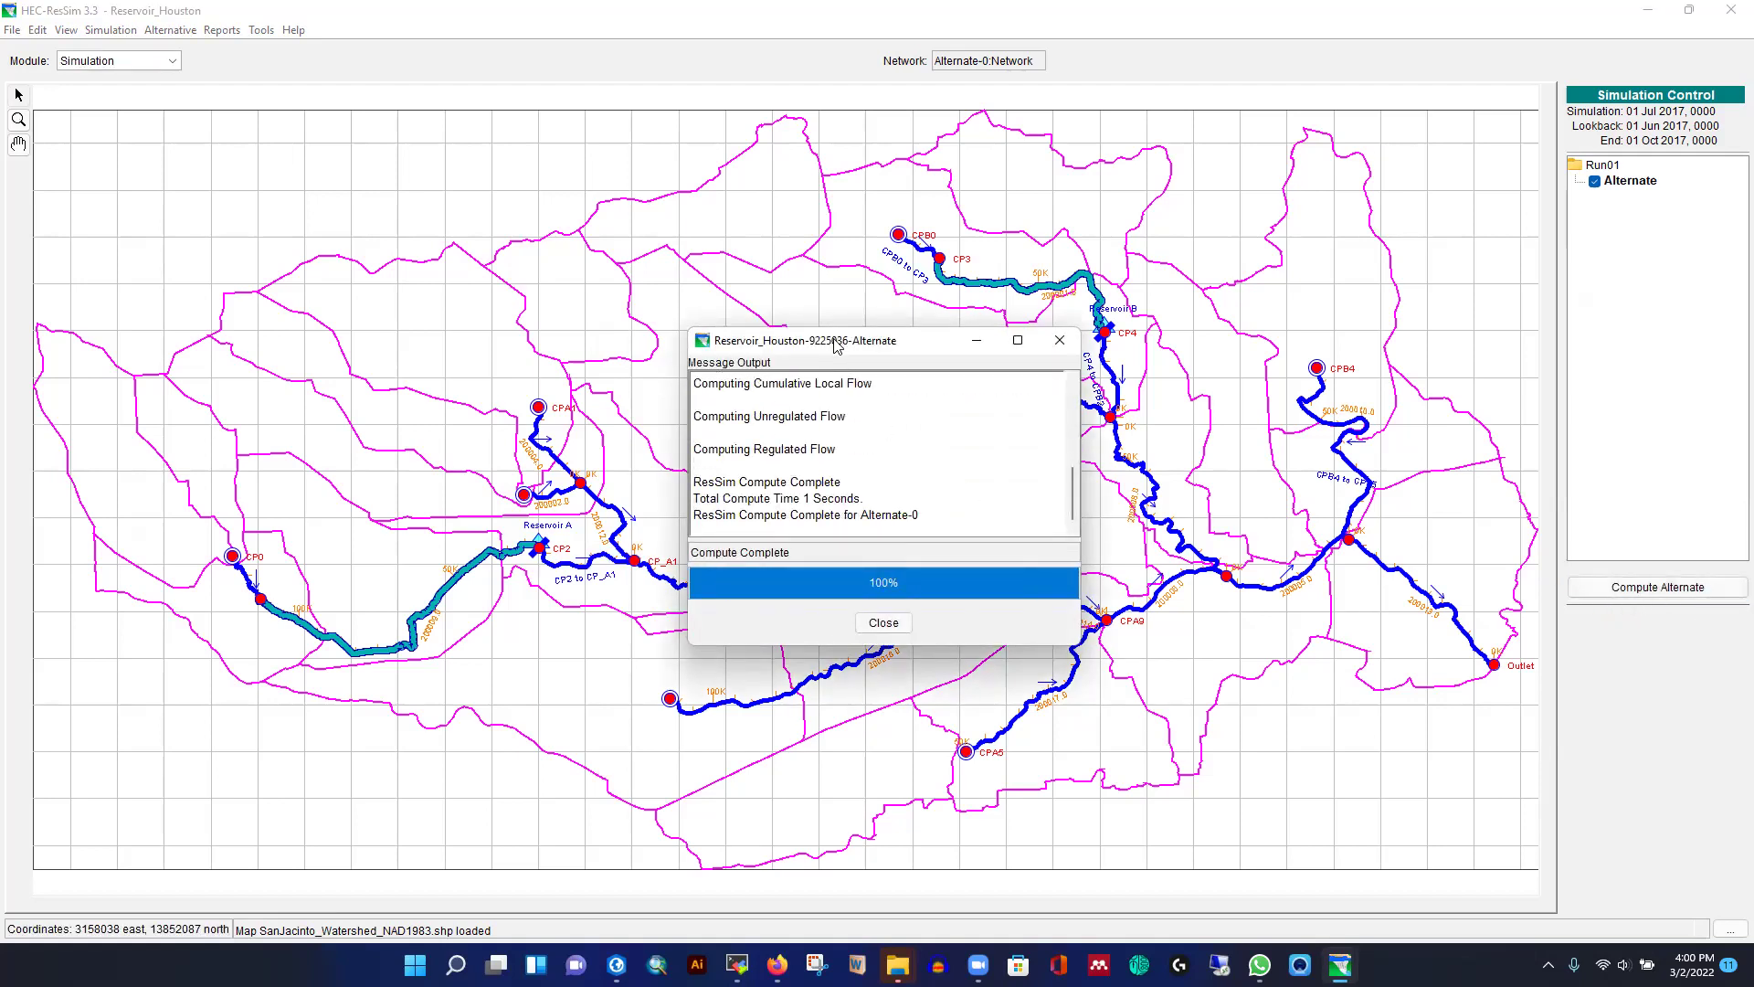
left_click_drag(821, 341, 729, 263)
scroll(738, 381, "up", 5)
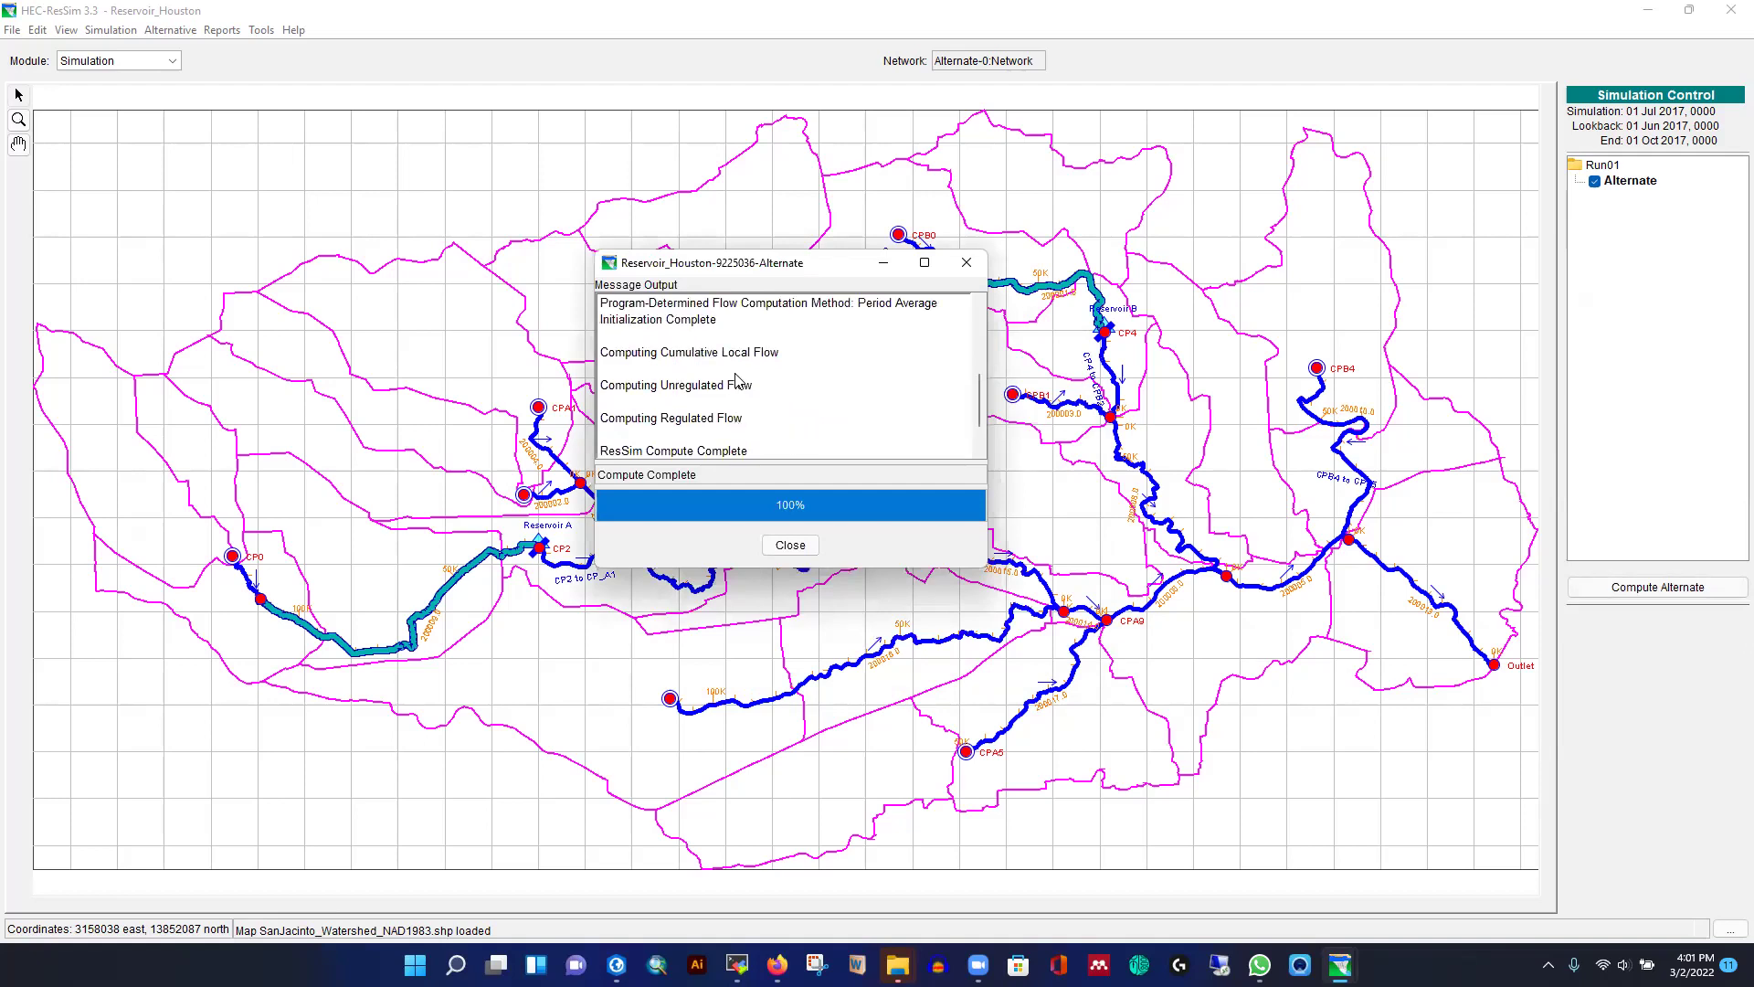
scroll(739, 381, "down", 5)
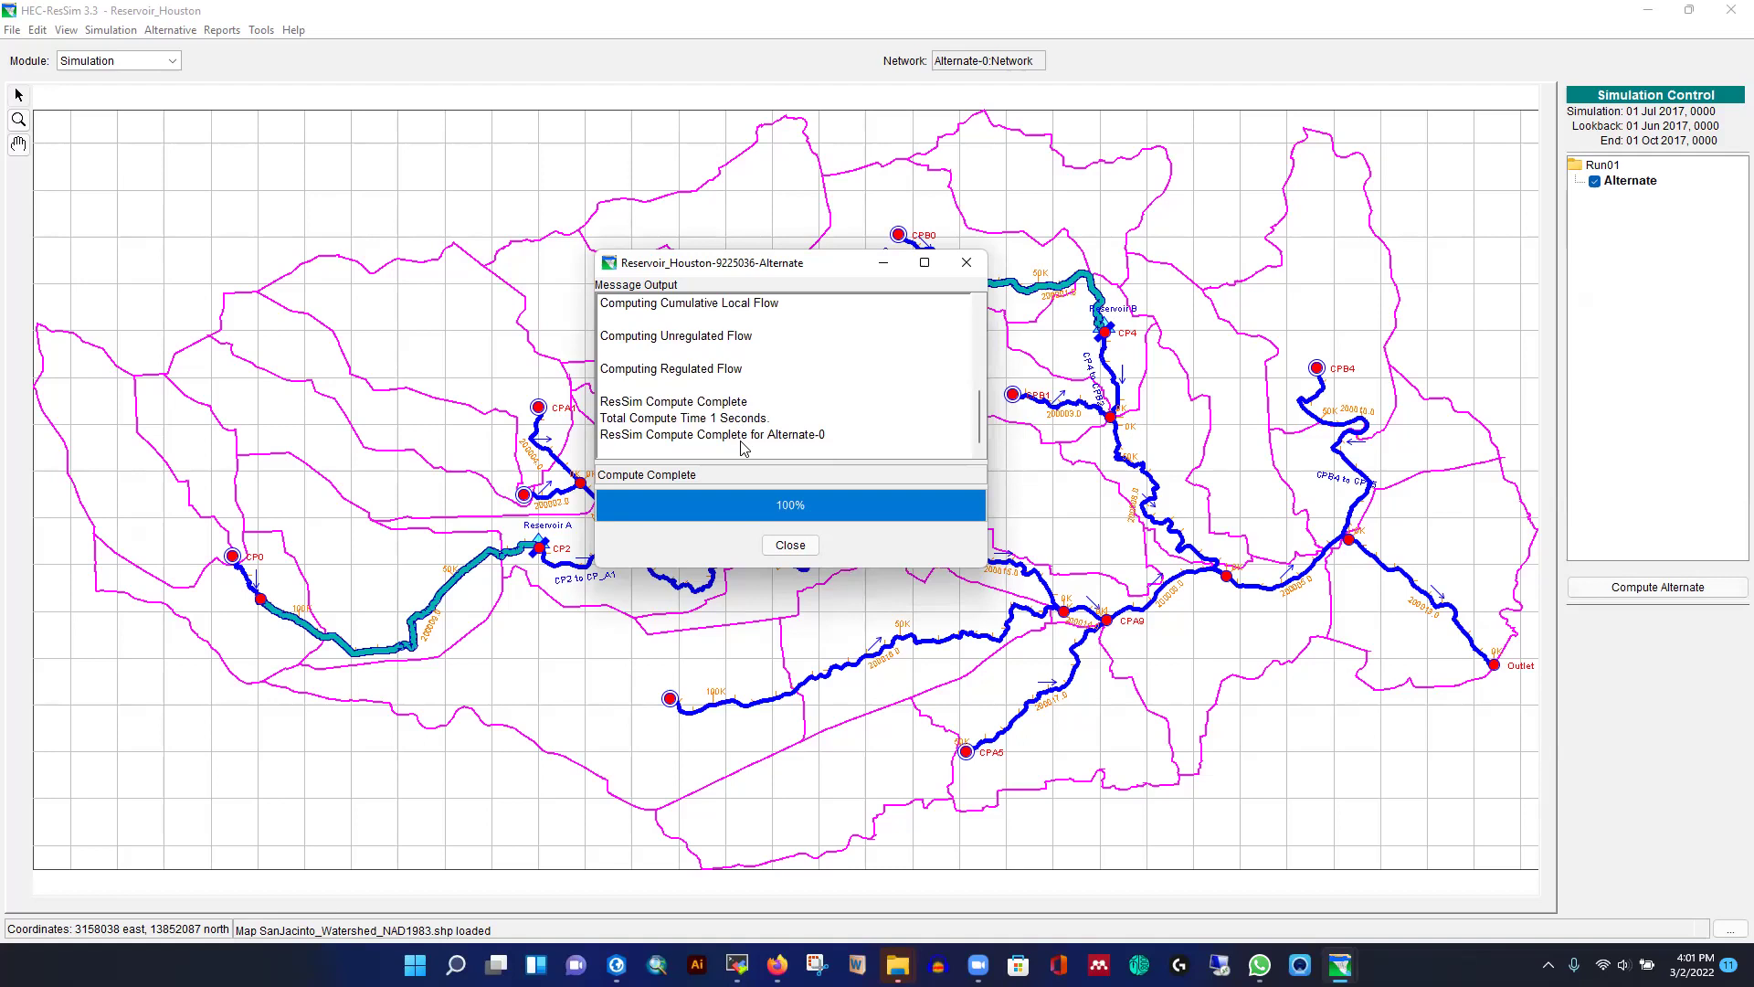
left_click(790, 545)
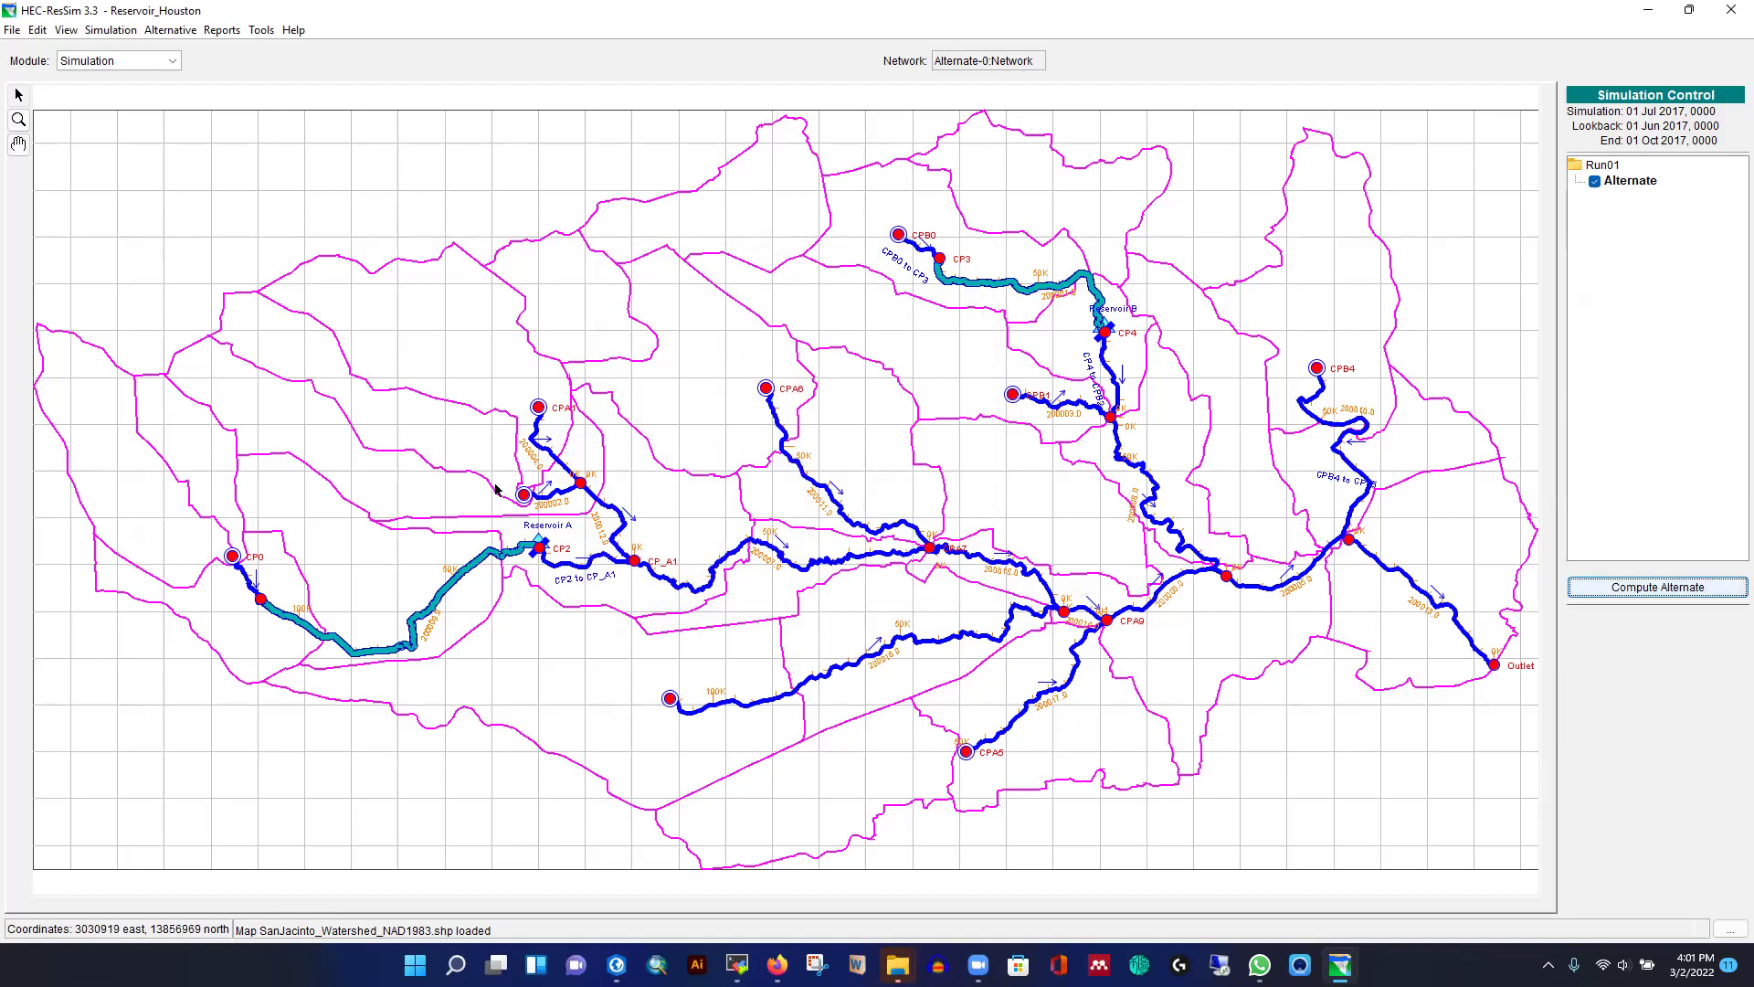
left_click(443, 596)
right_click(443, 594)
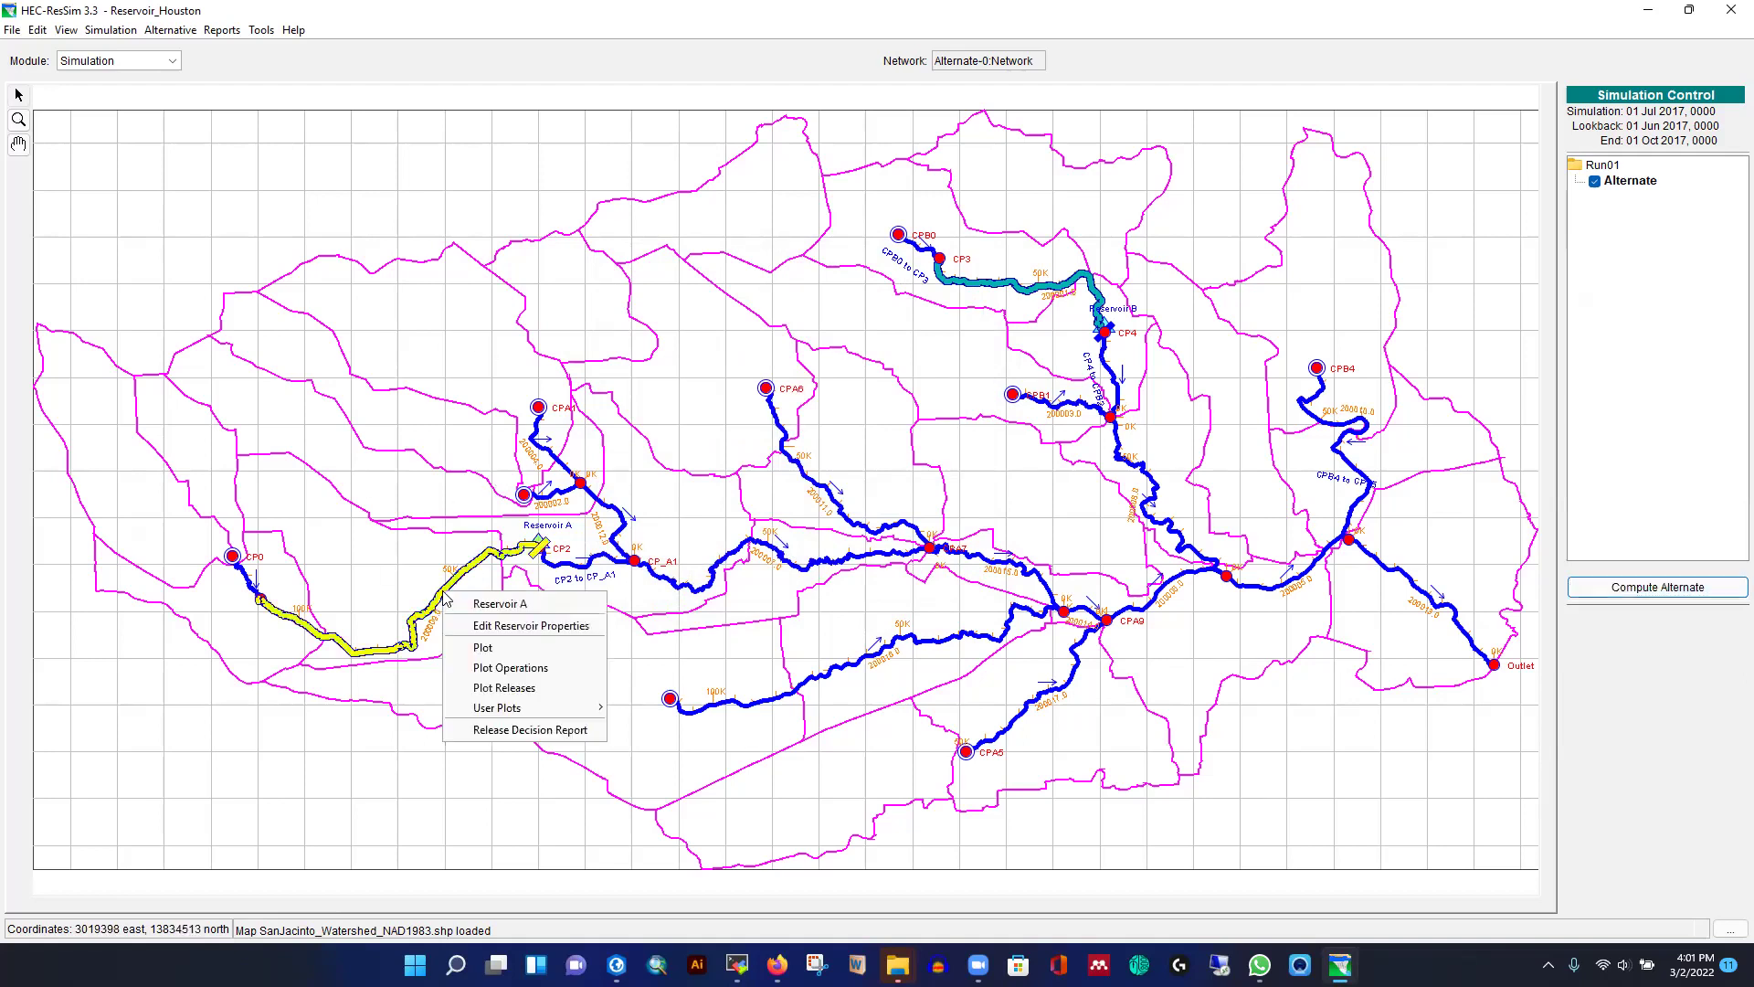
left_click(485, 651)
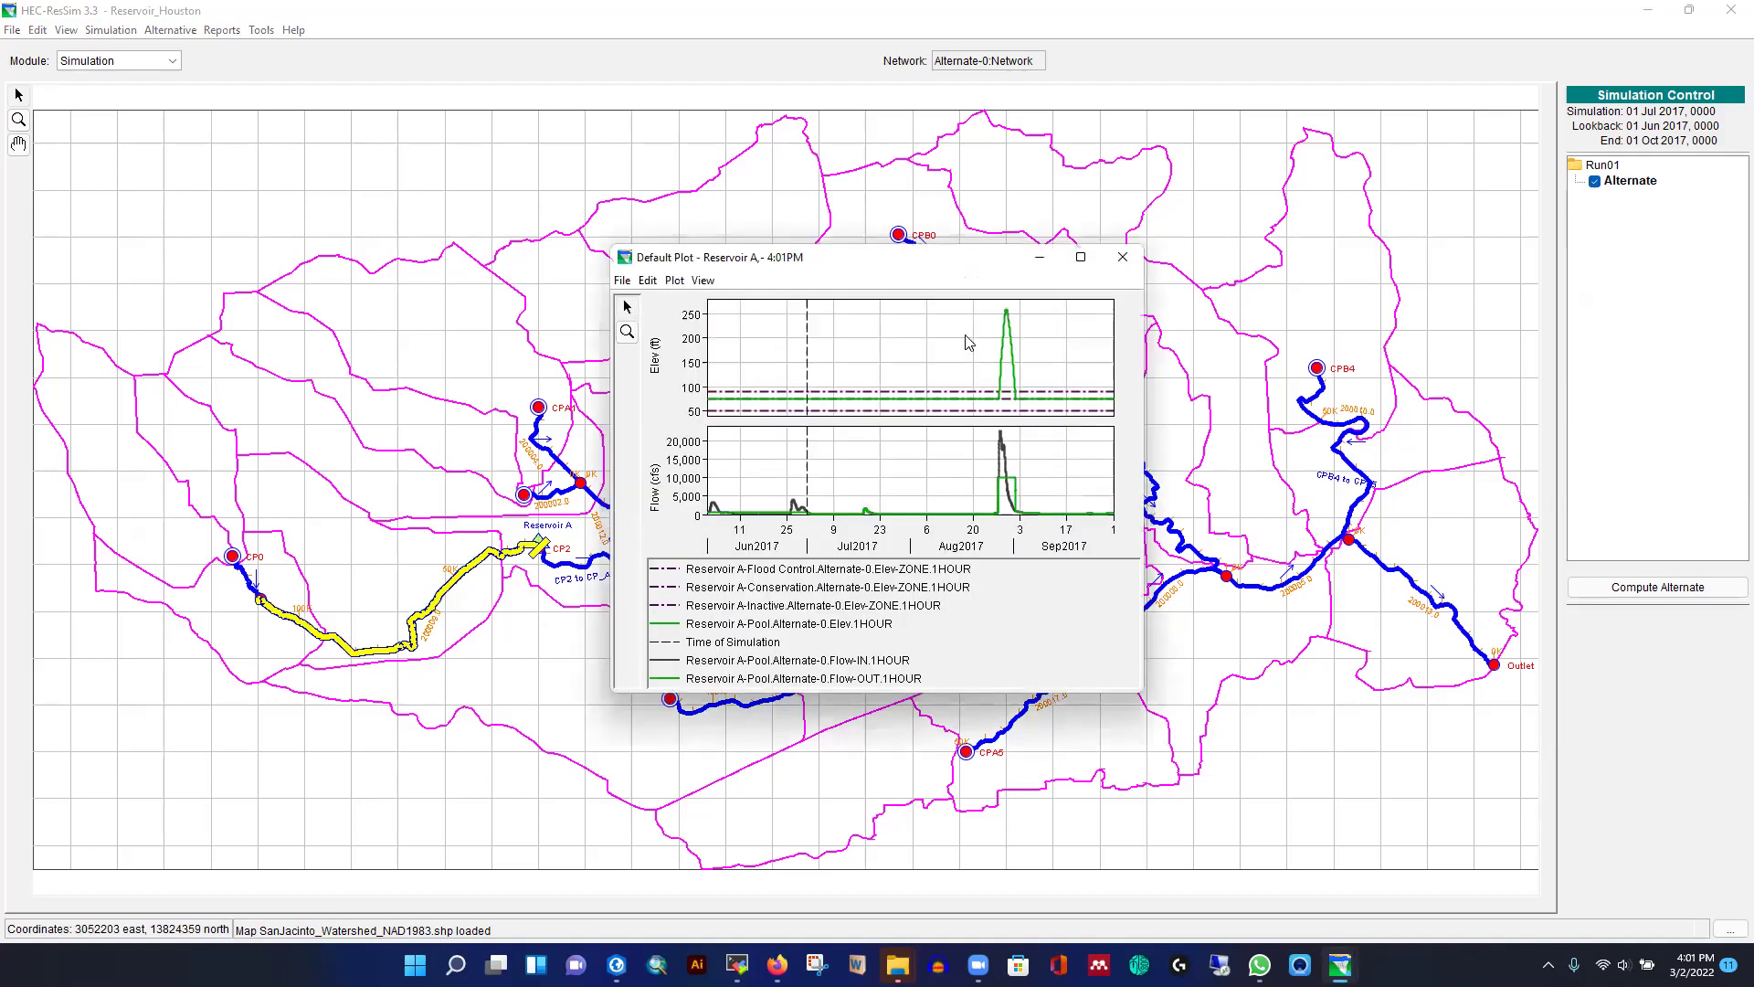
left_click(1082, 260)
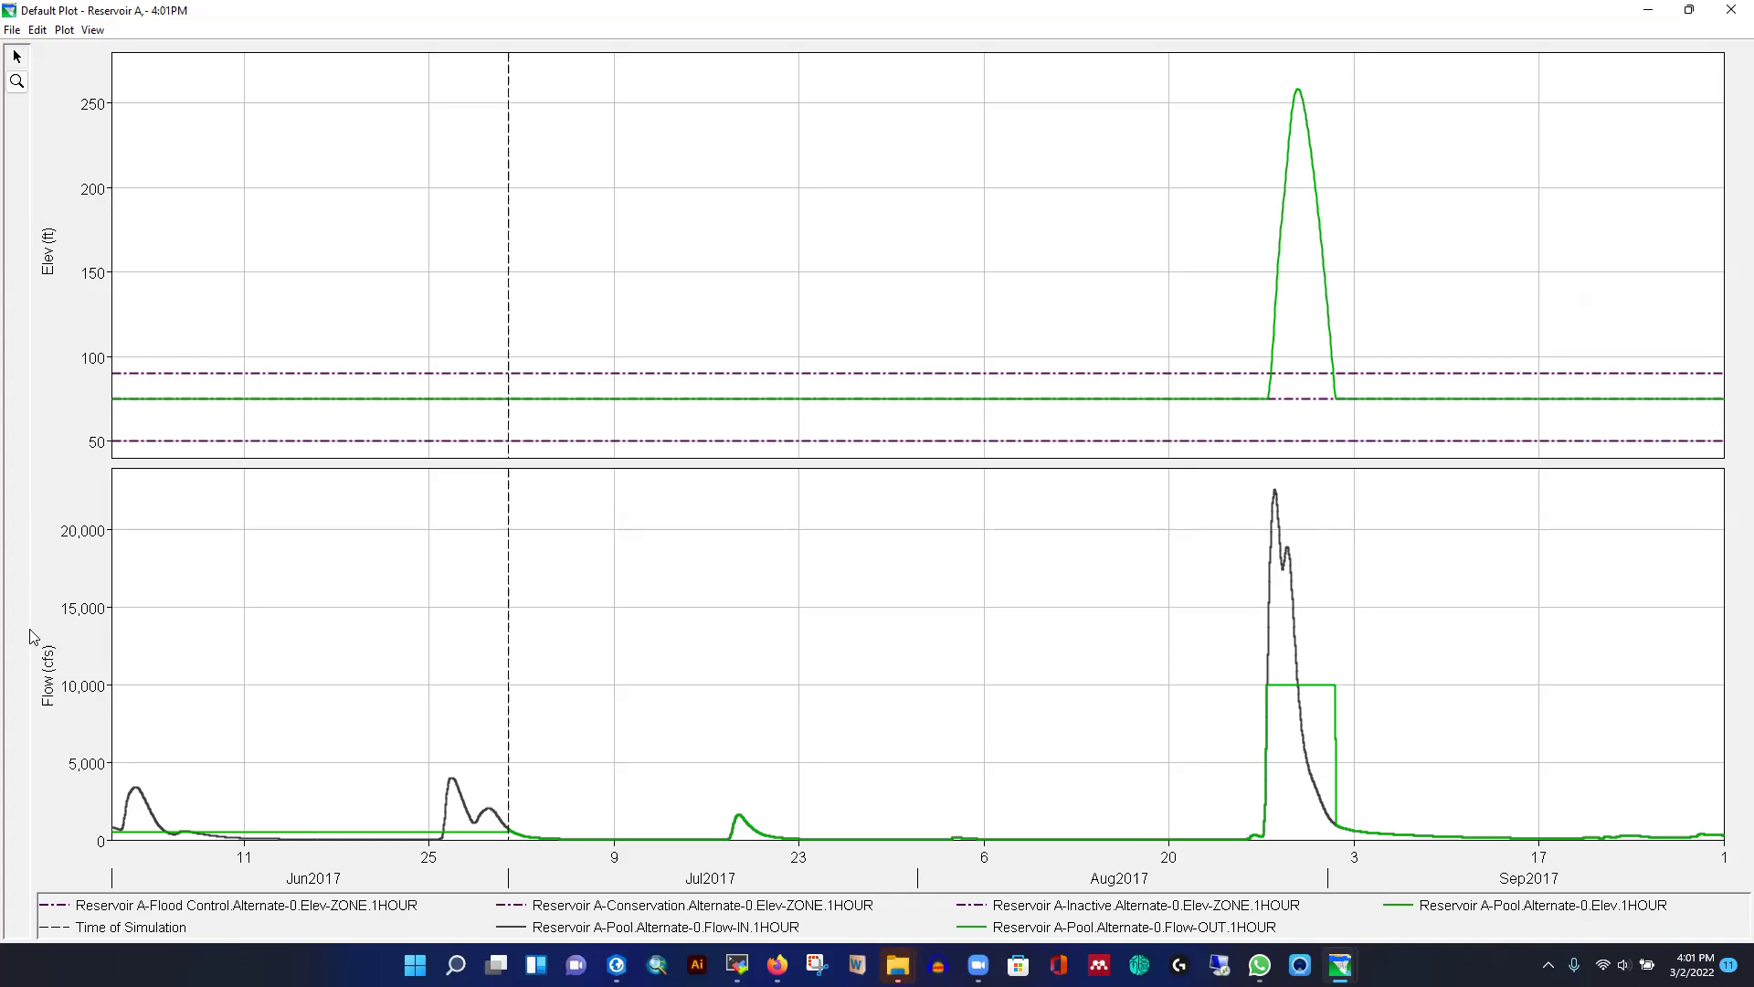
left_click(1730, 12)
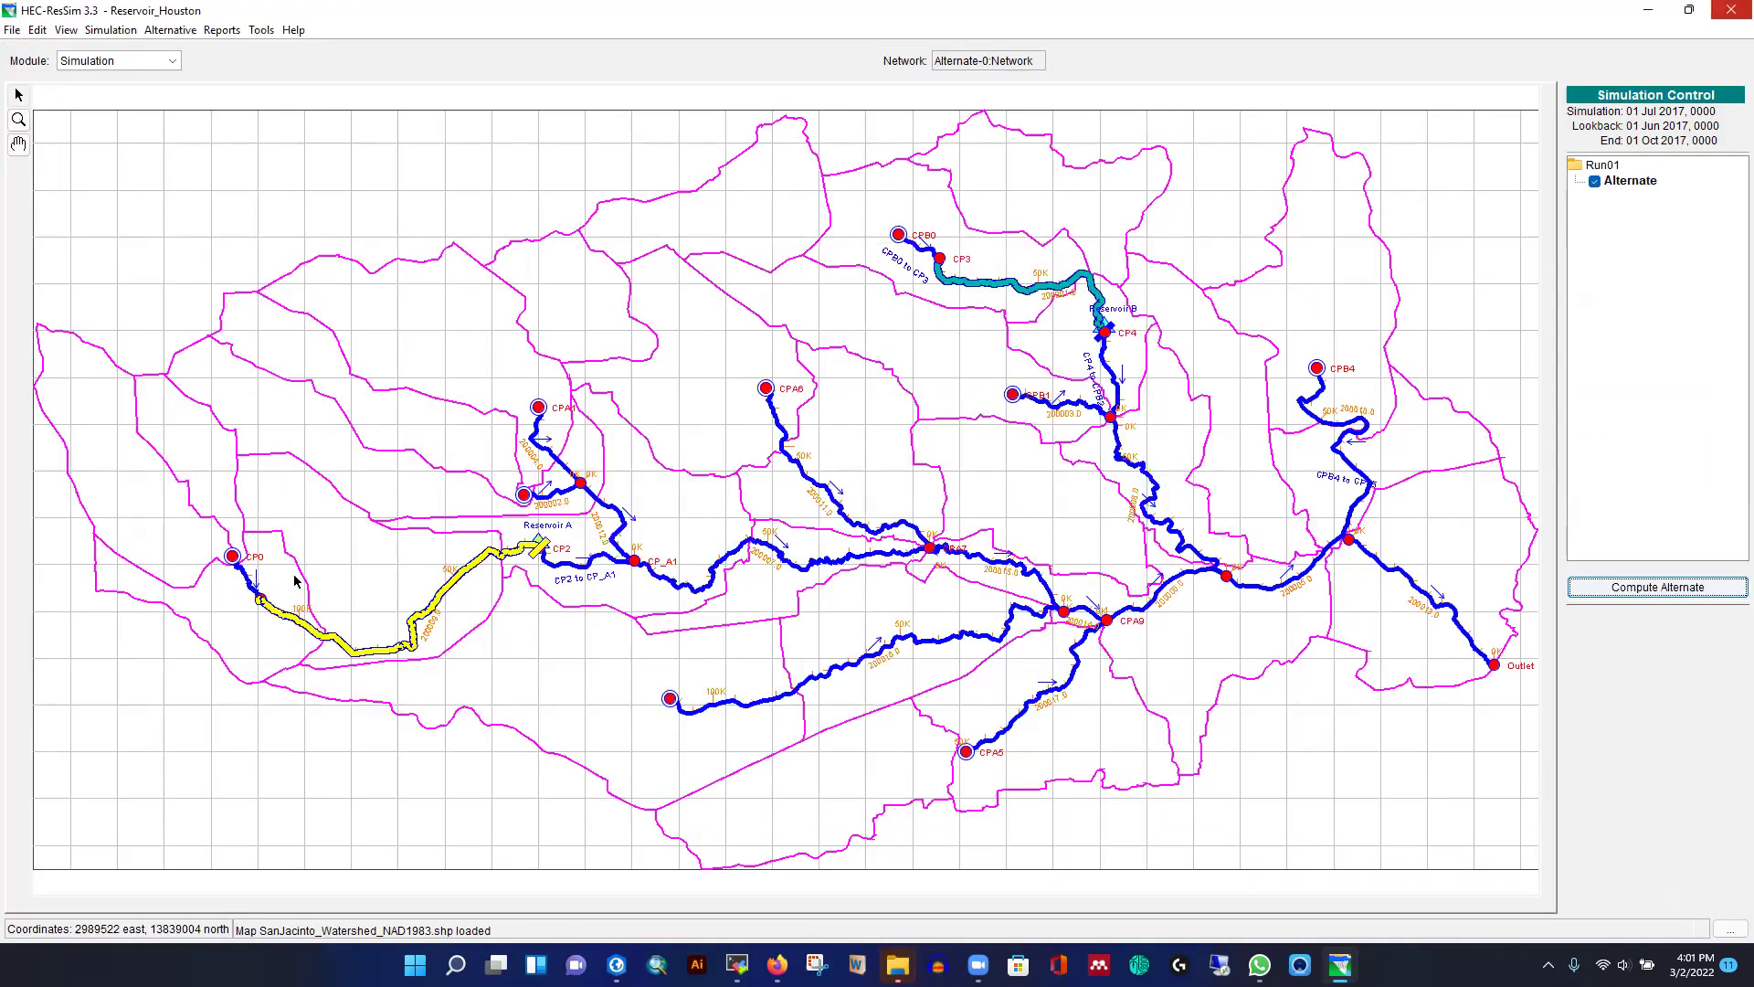
left_click(247, 581)
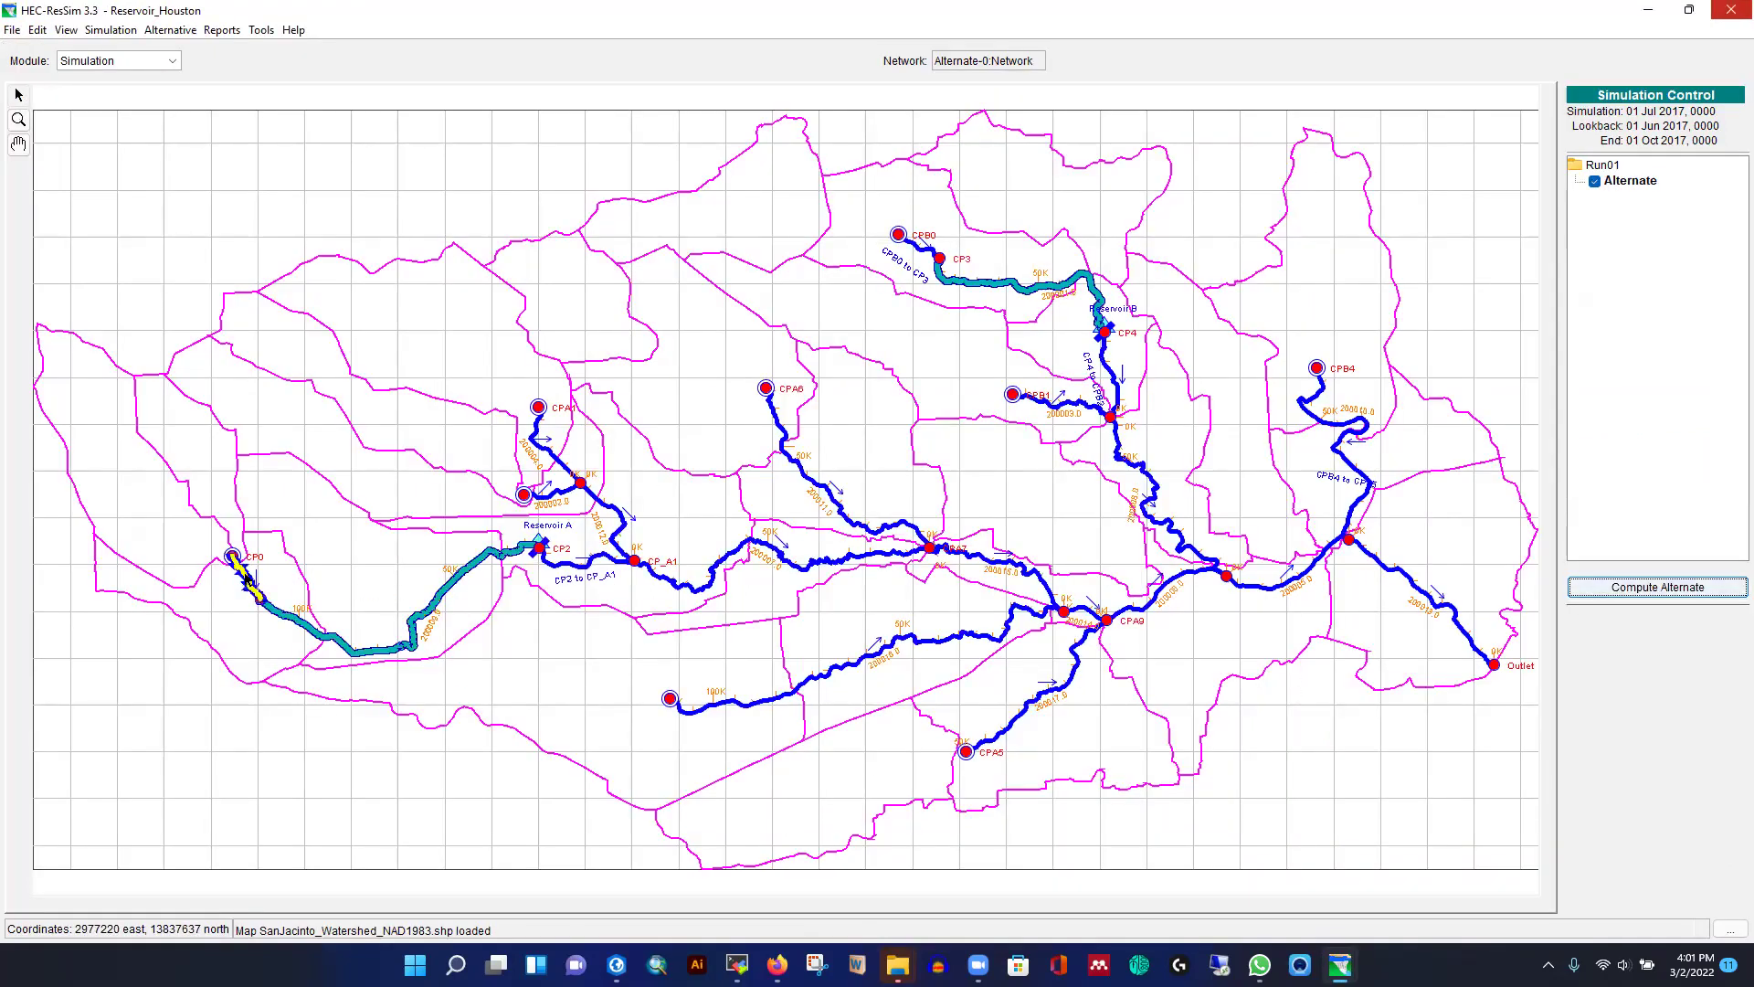
right_click(247, 582)
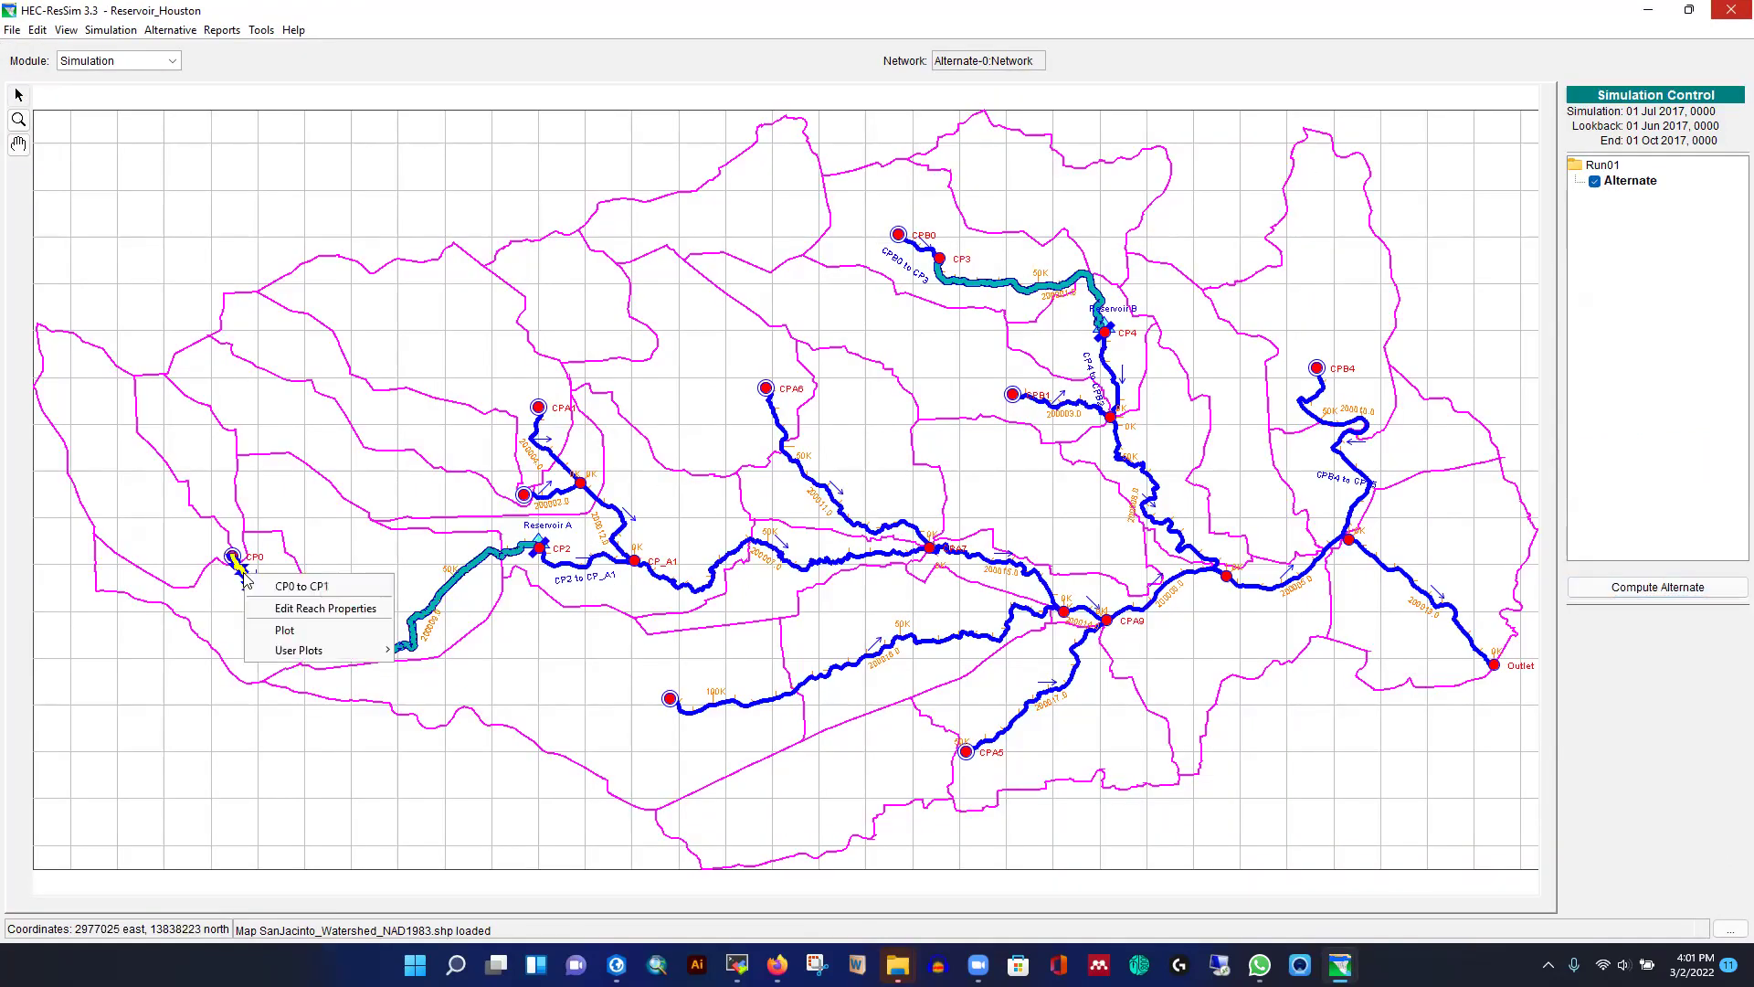
left_click(287, 630)
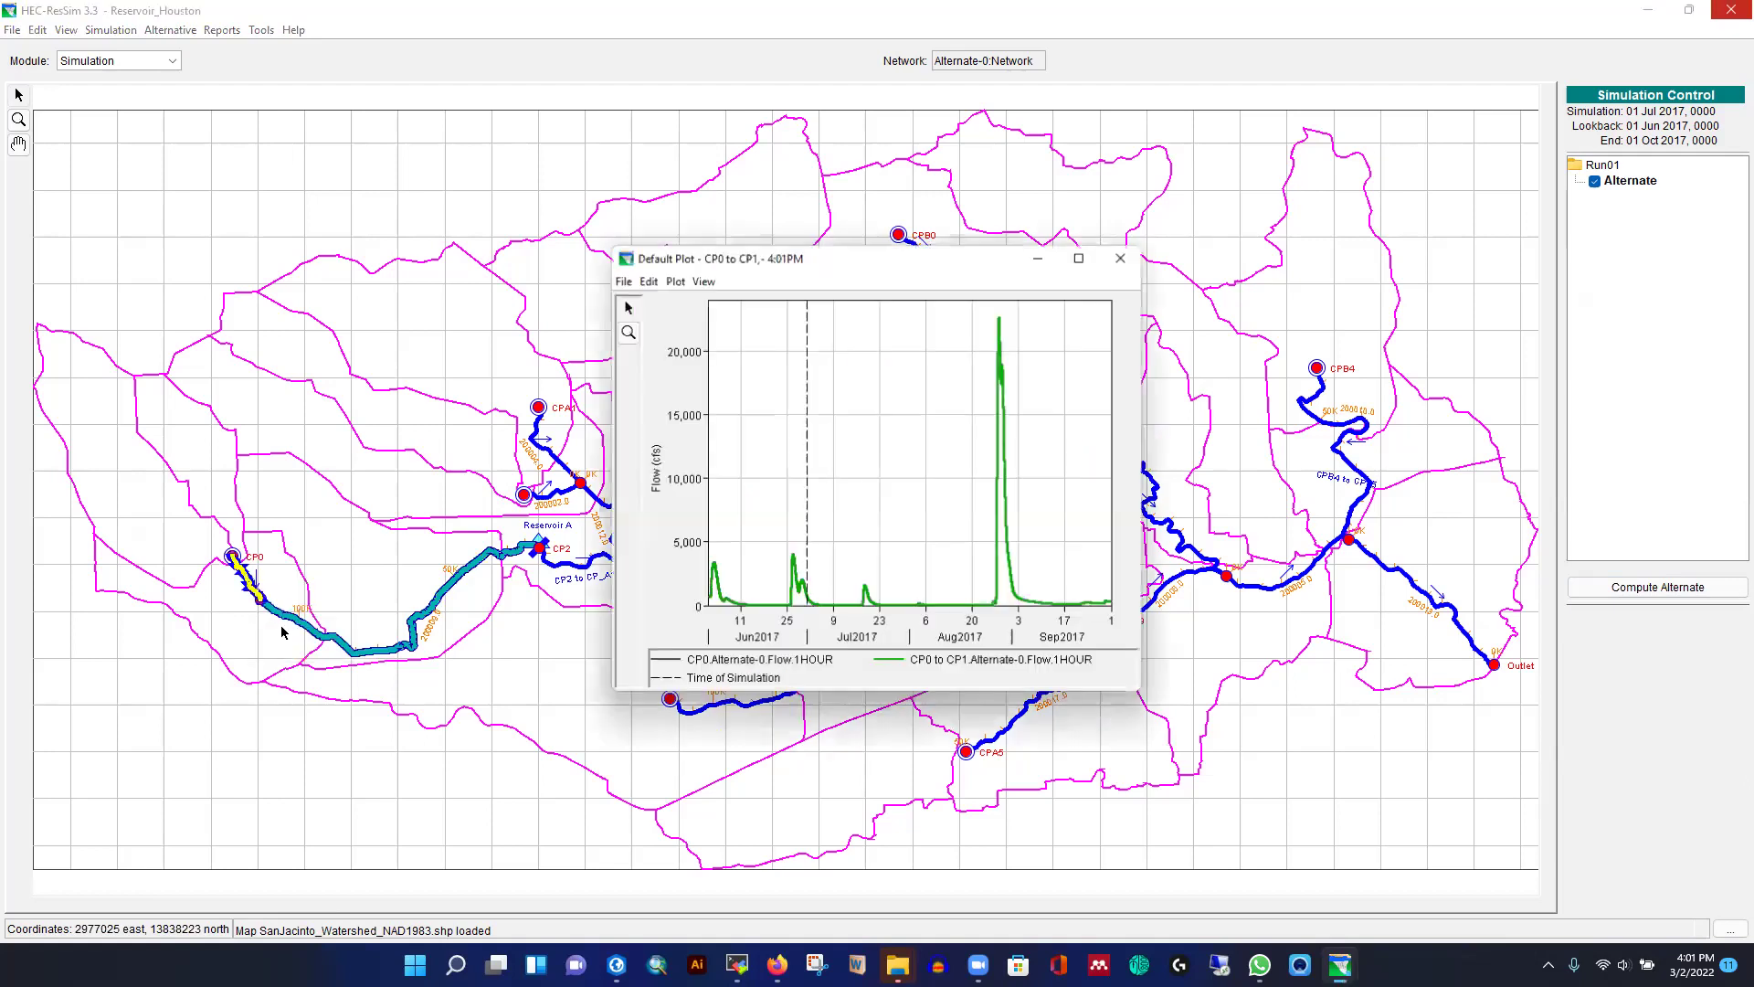
left_click(1083, 257)
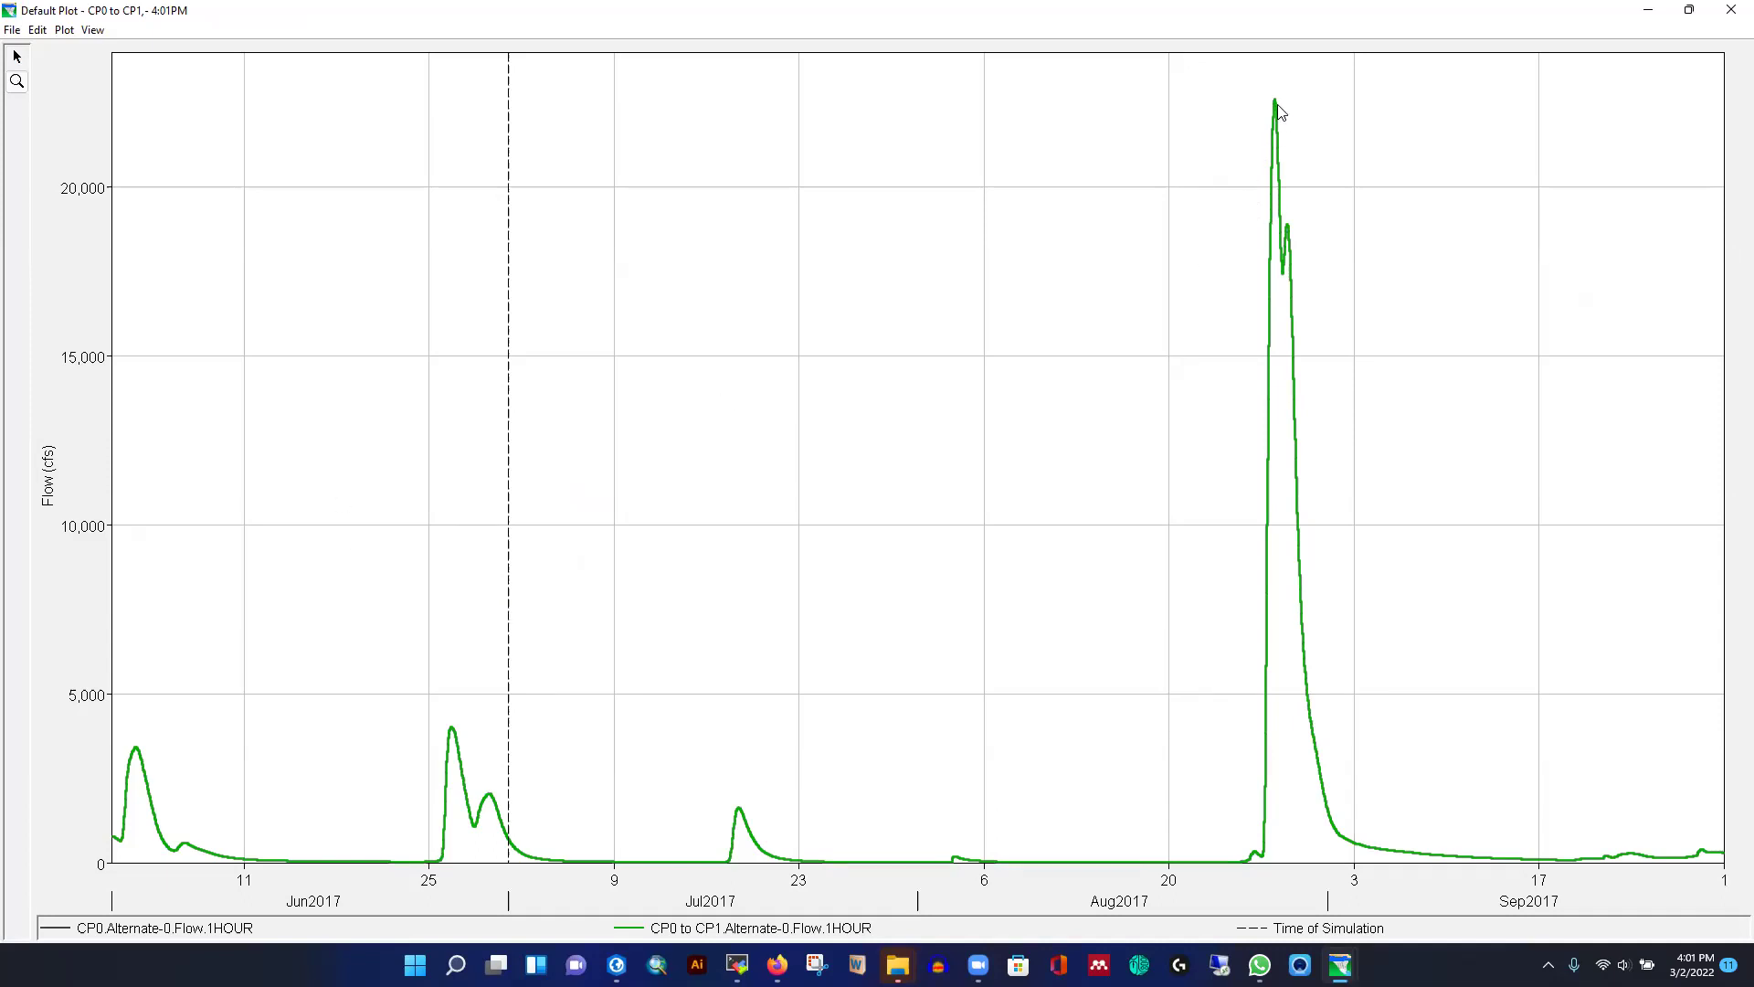
mouse_move(1278, 110)
double_click(1504, 17)
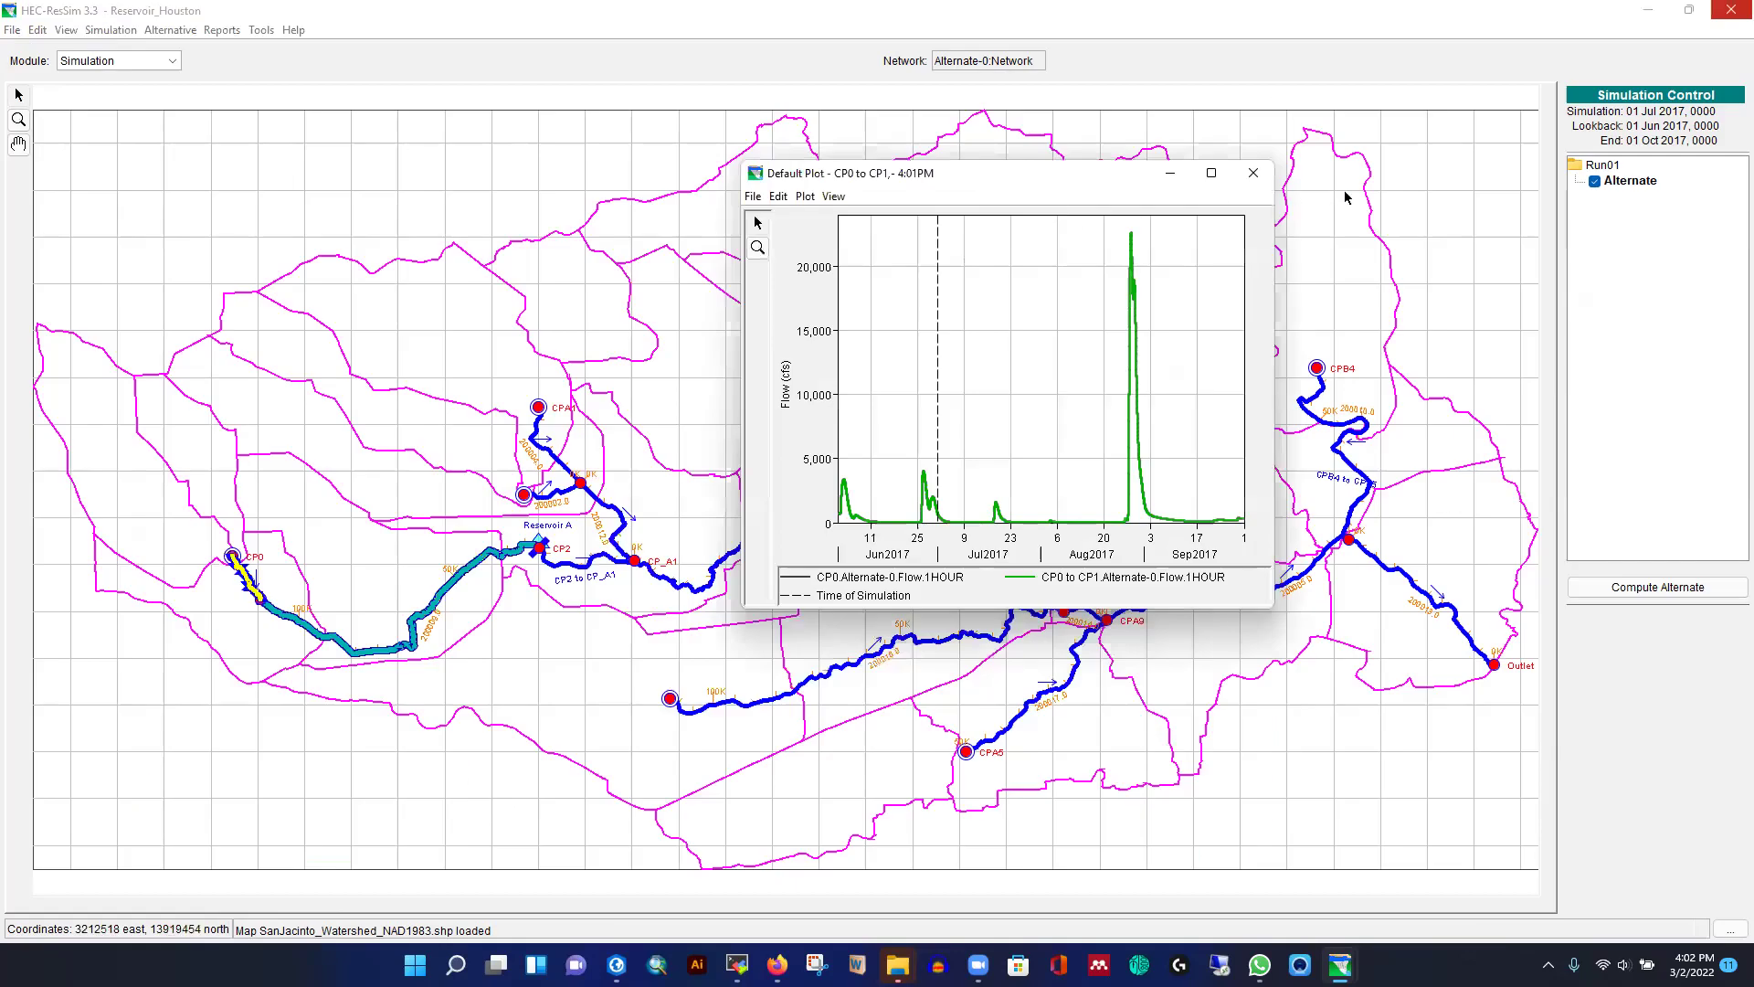
left_click(1254, 177)
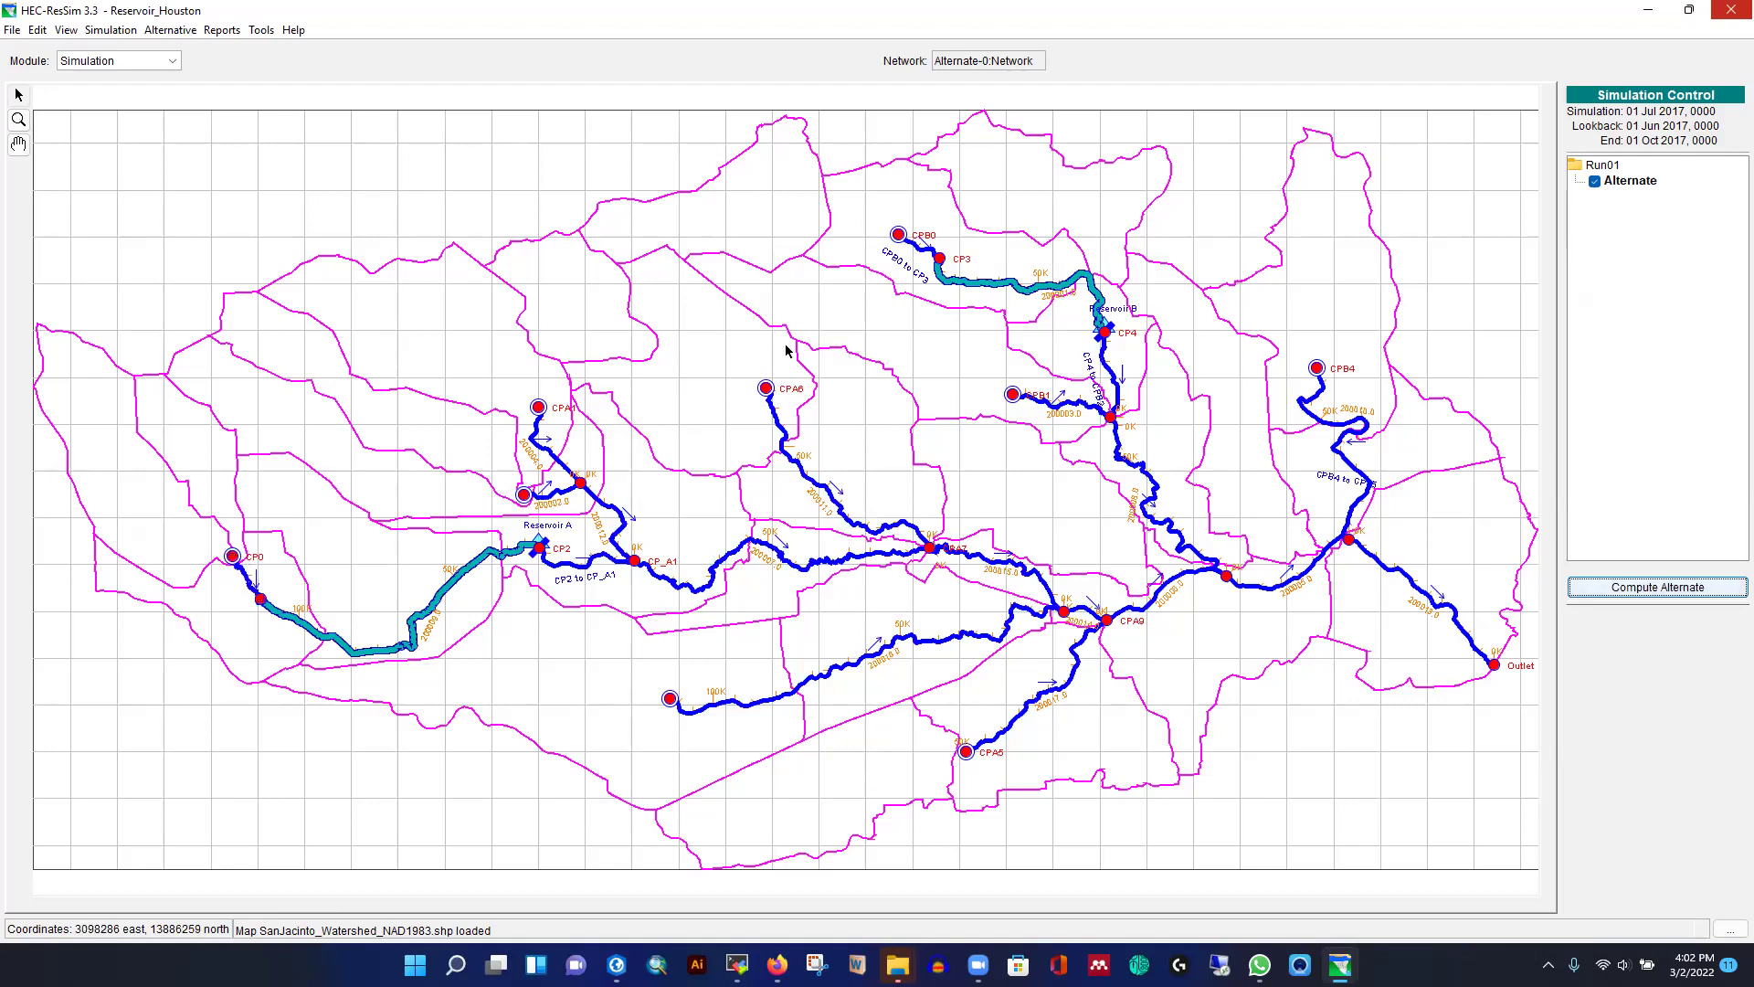
right_click(611, 505)
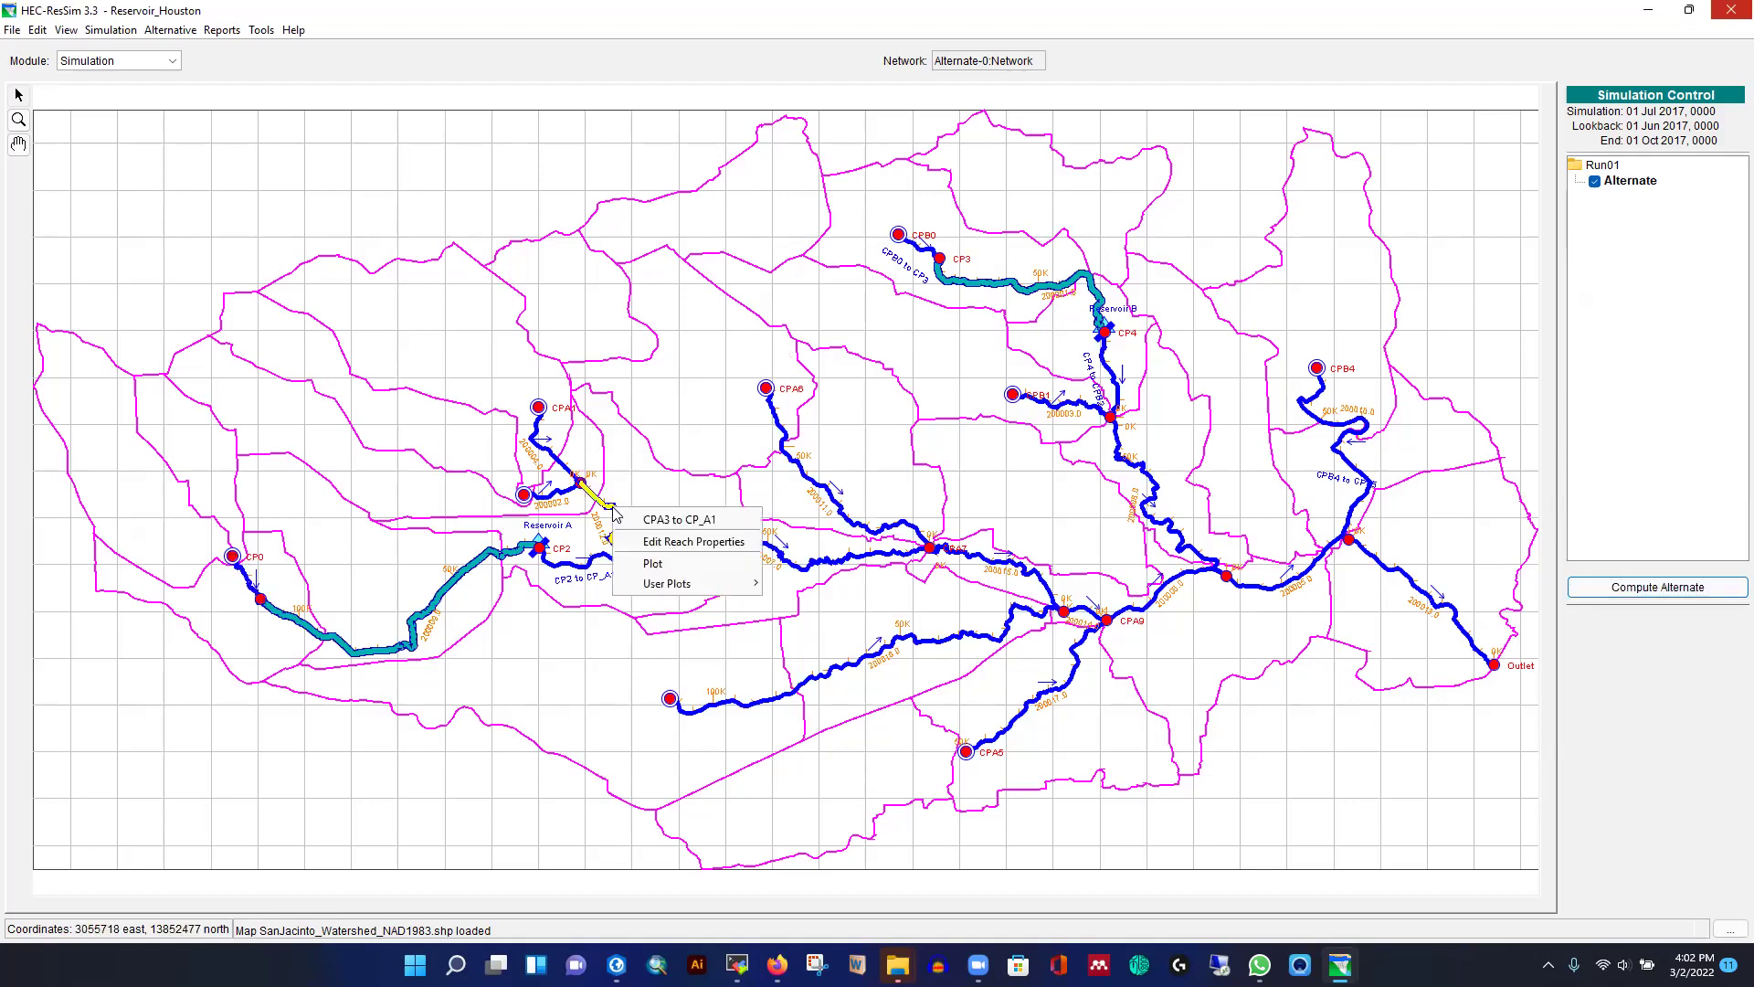
left_click(653, 563)
left_click(1083, 257)
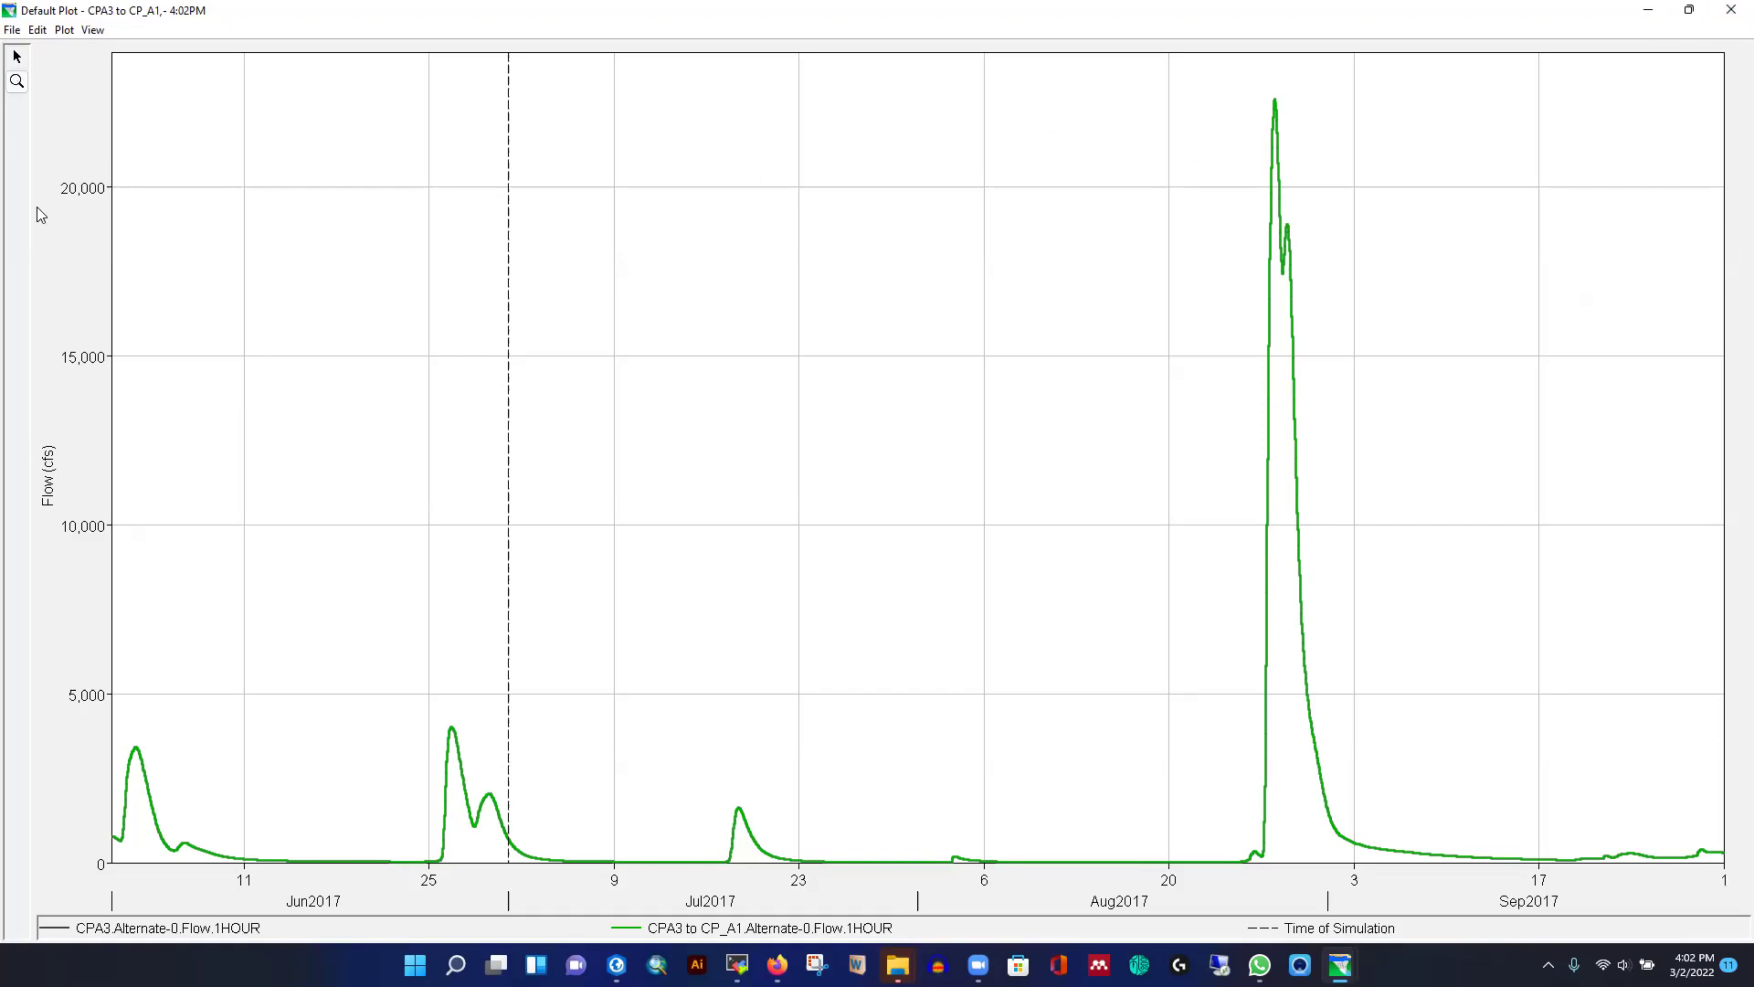
left_click(1729, 12)
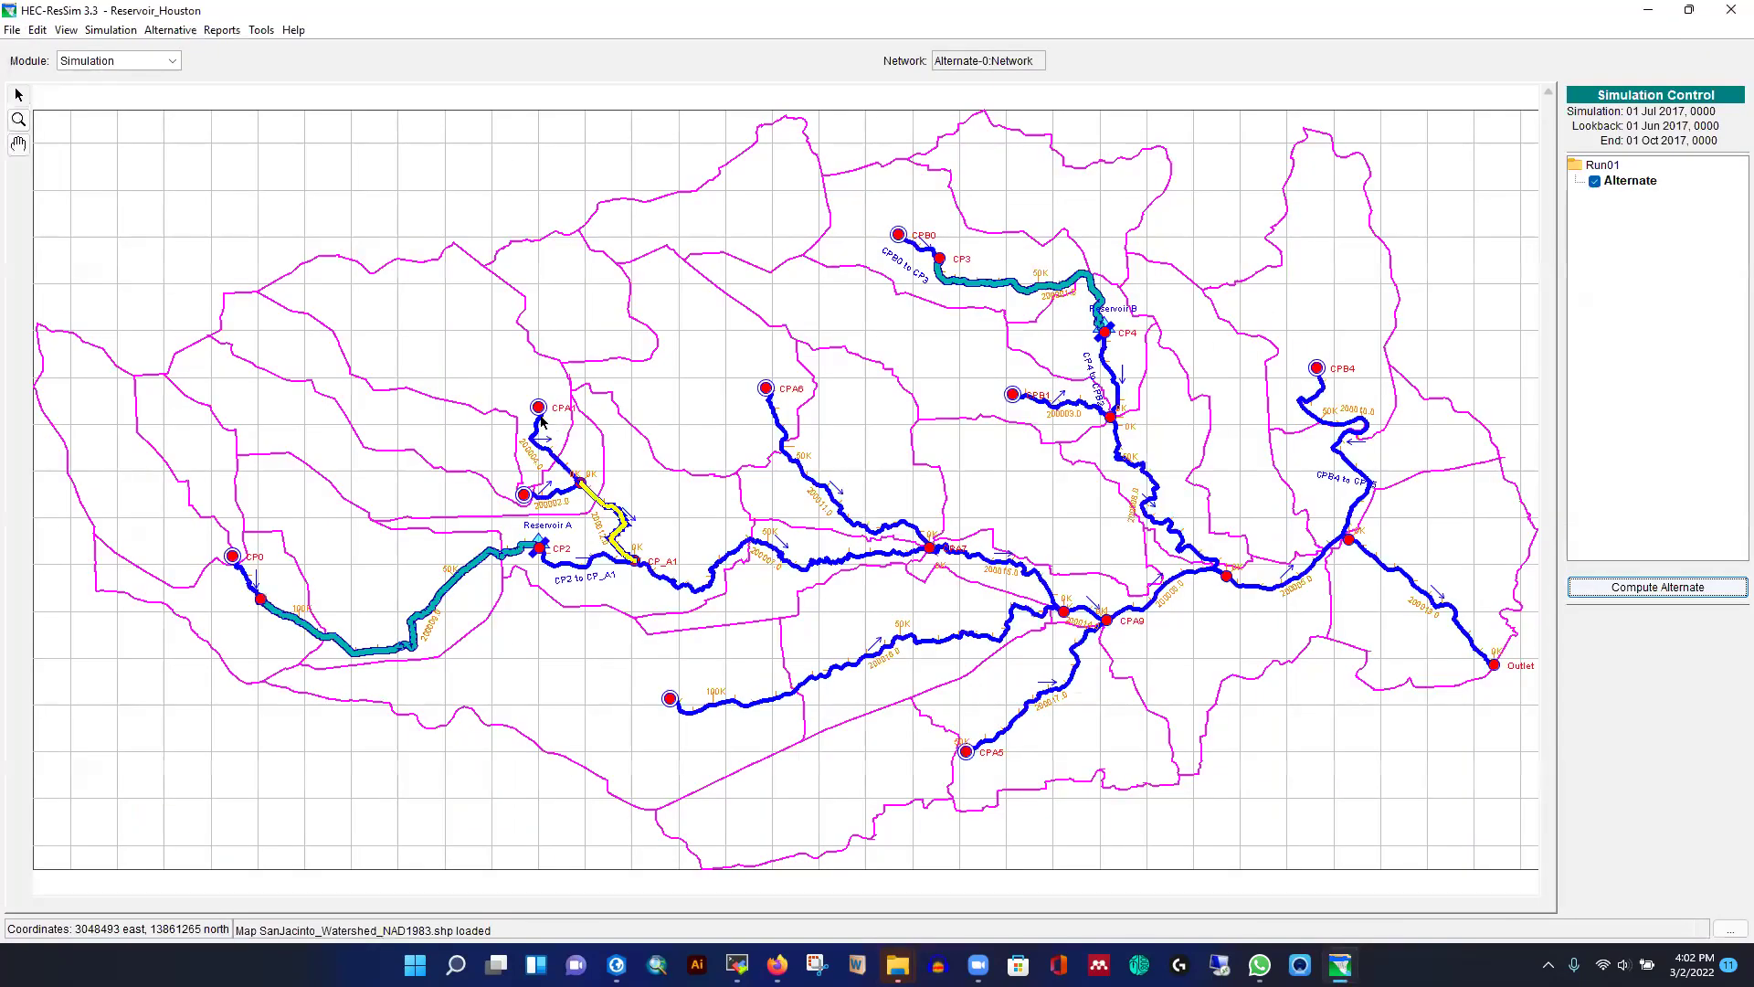
mouse_move(612, 510)
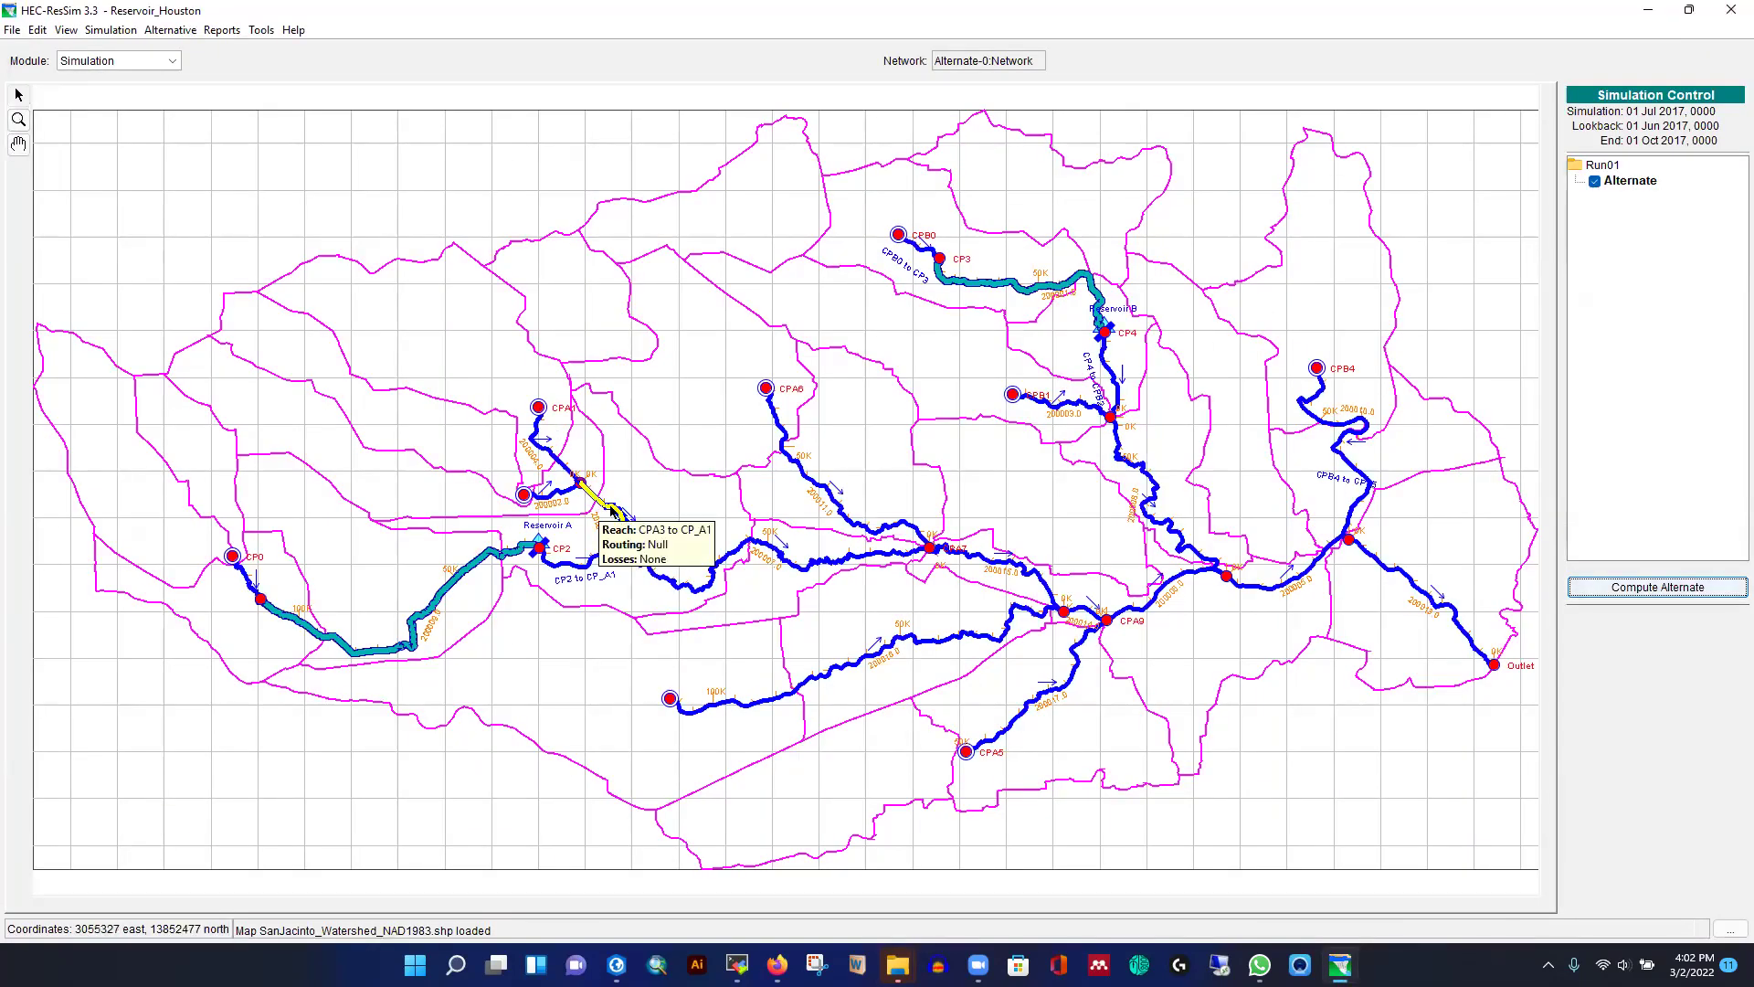
mouse_move(539, 411)
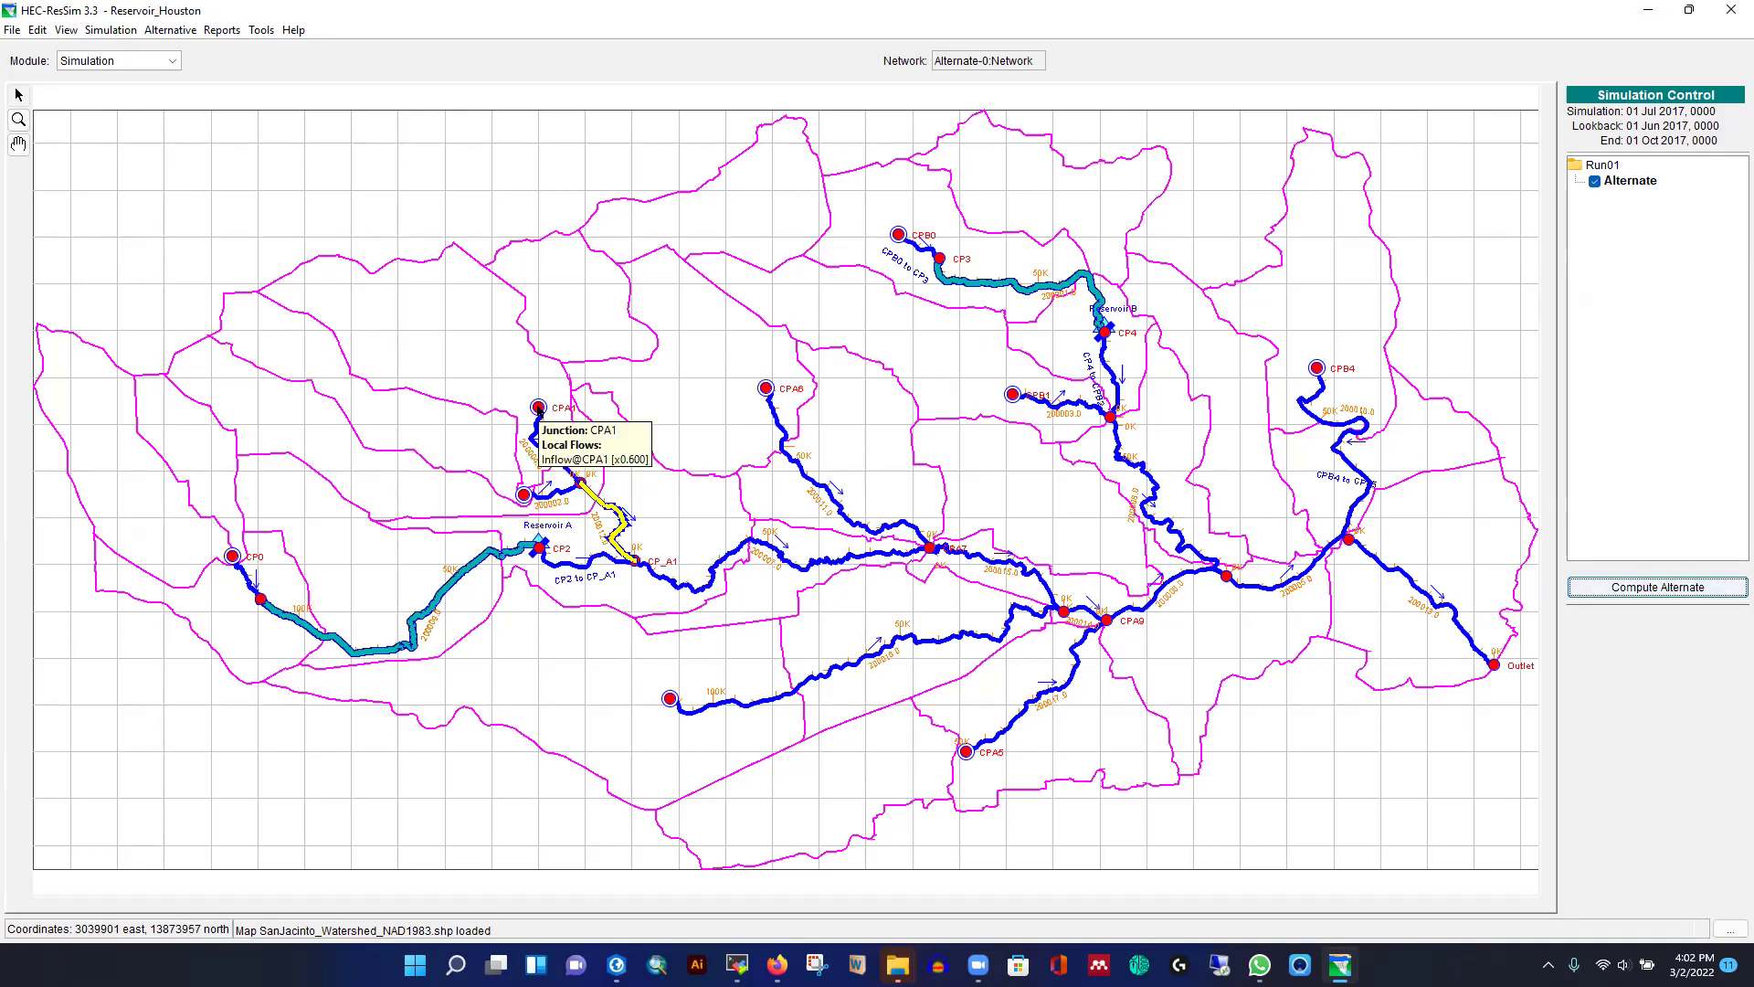
mouse_move(527, 499)
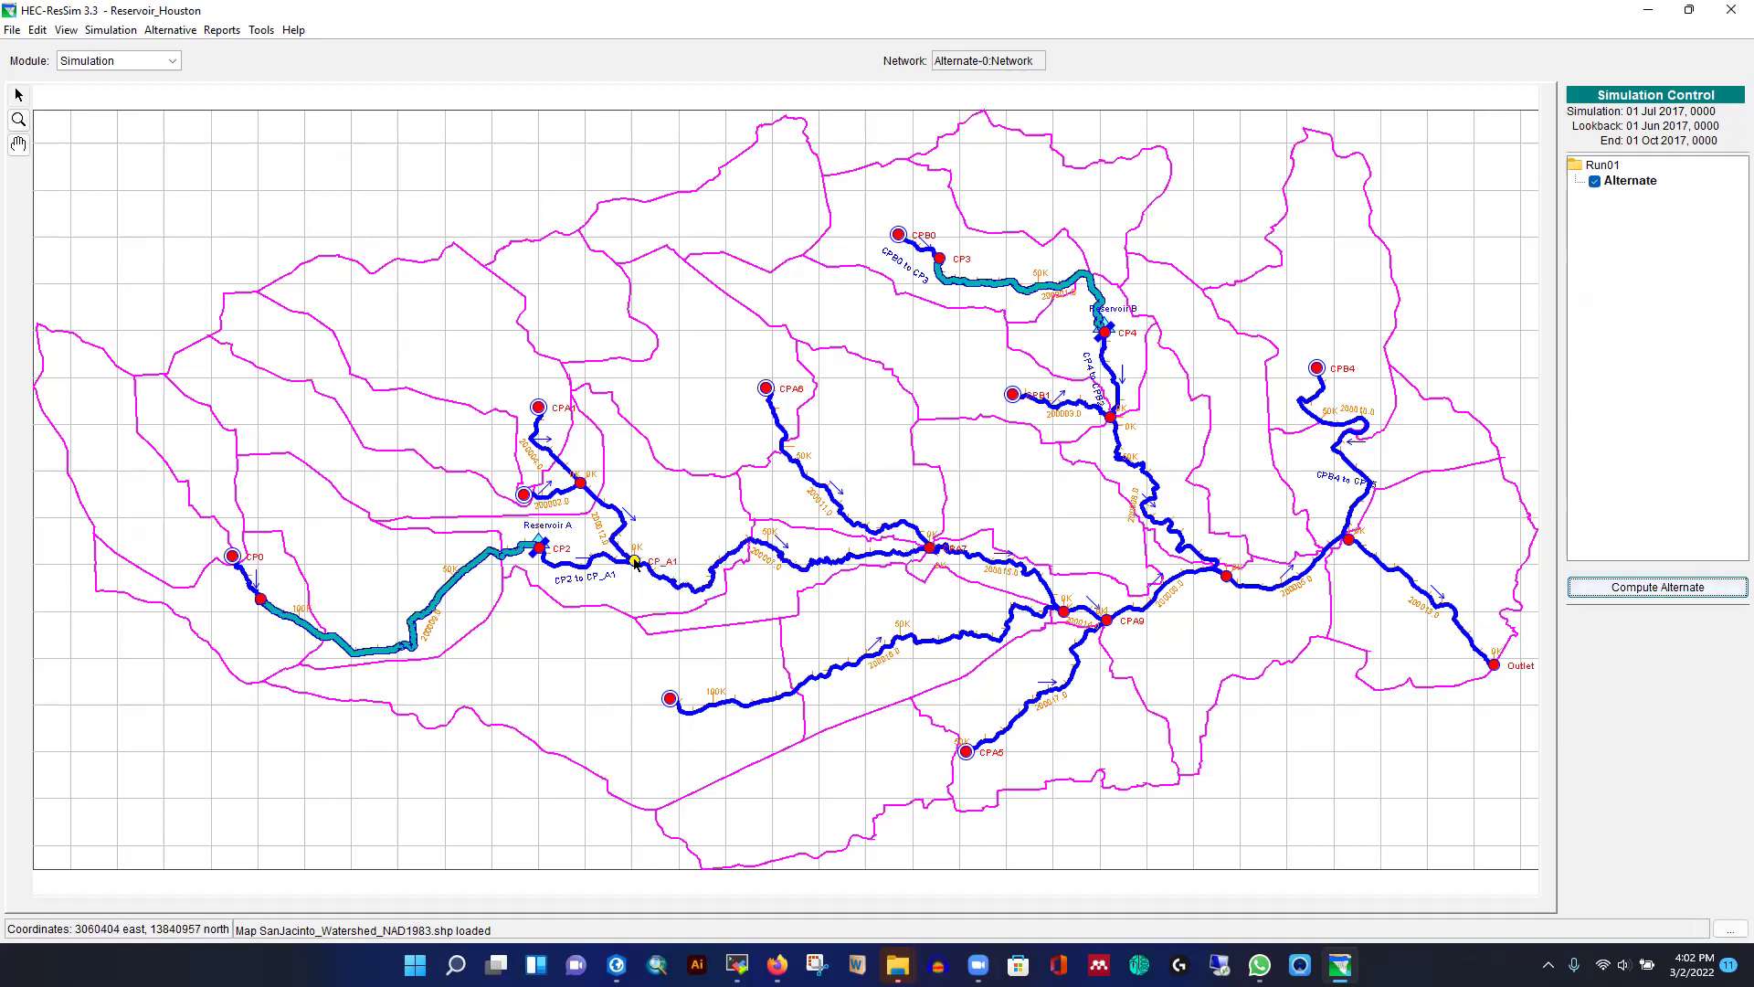
right_click(637, 564)
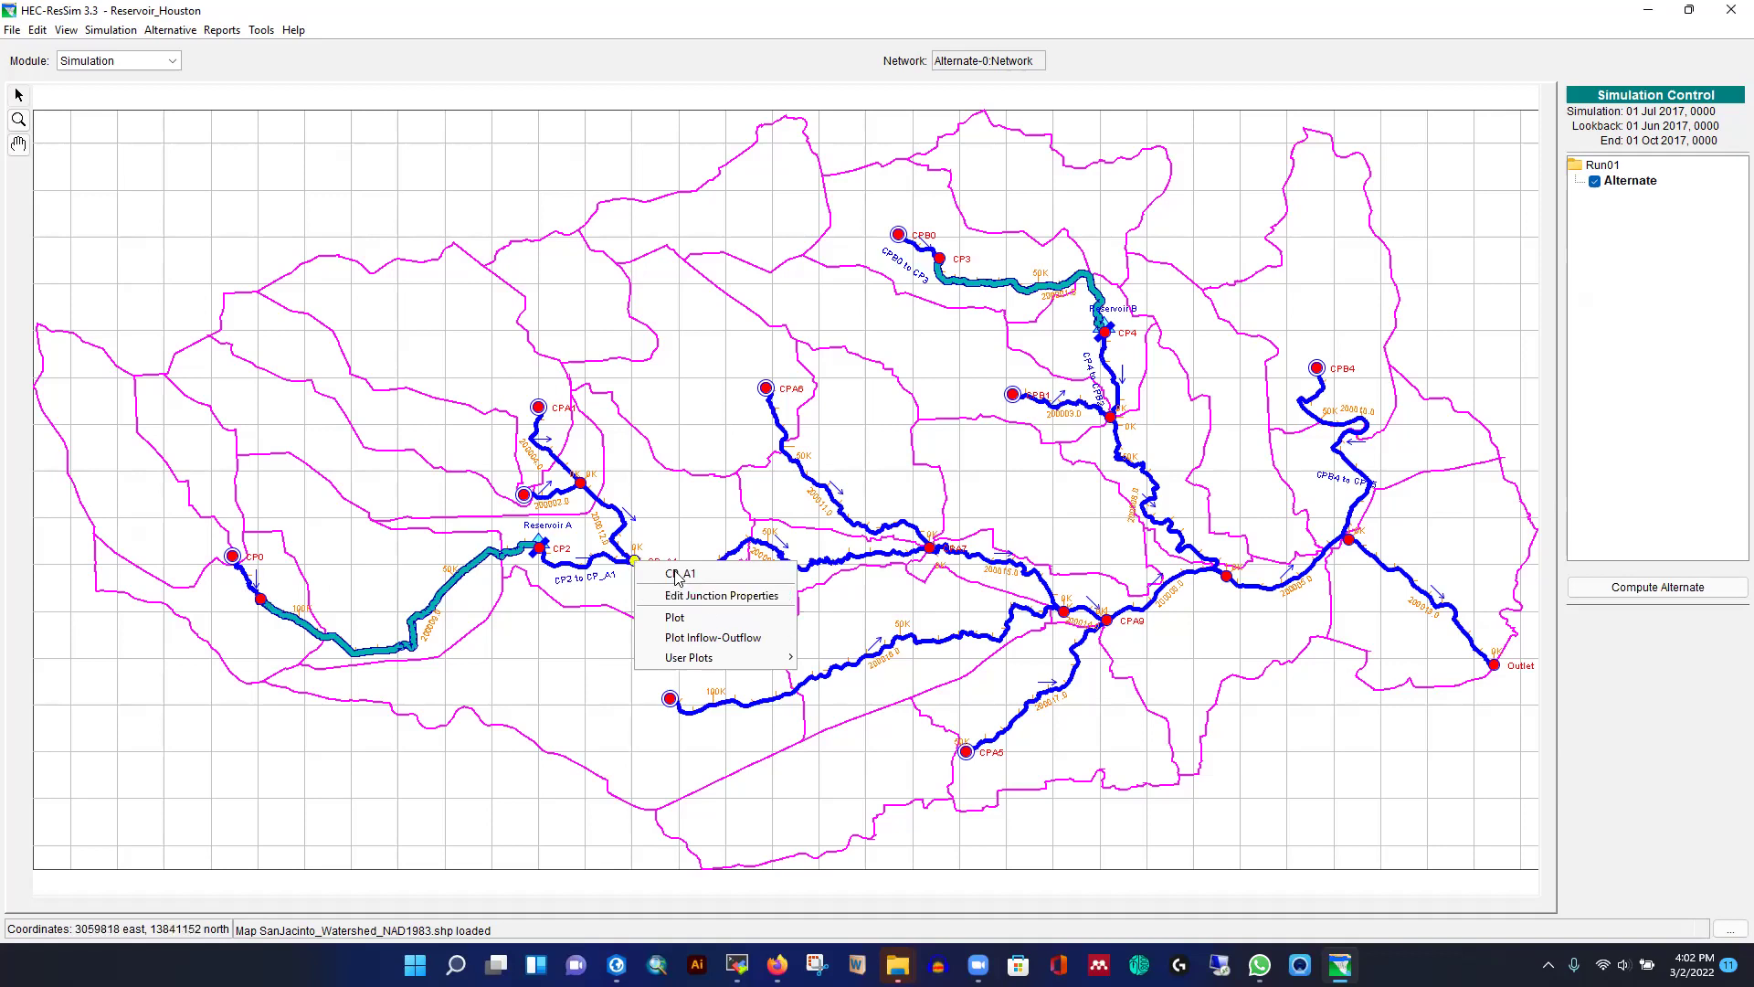
left_click(699, 617)
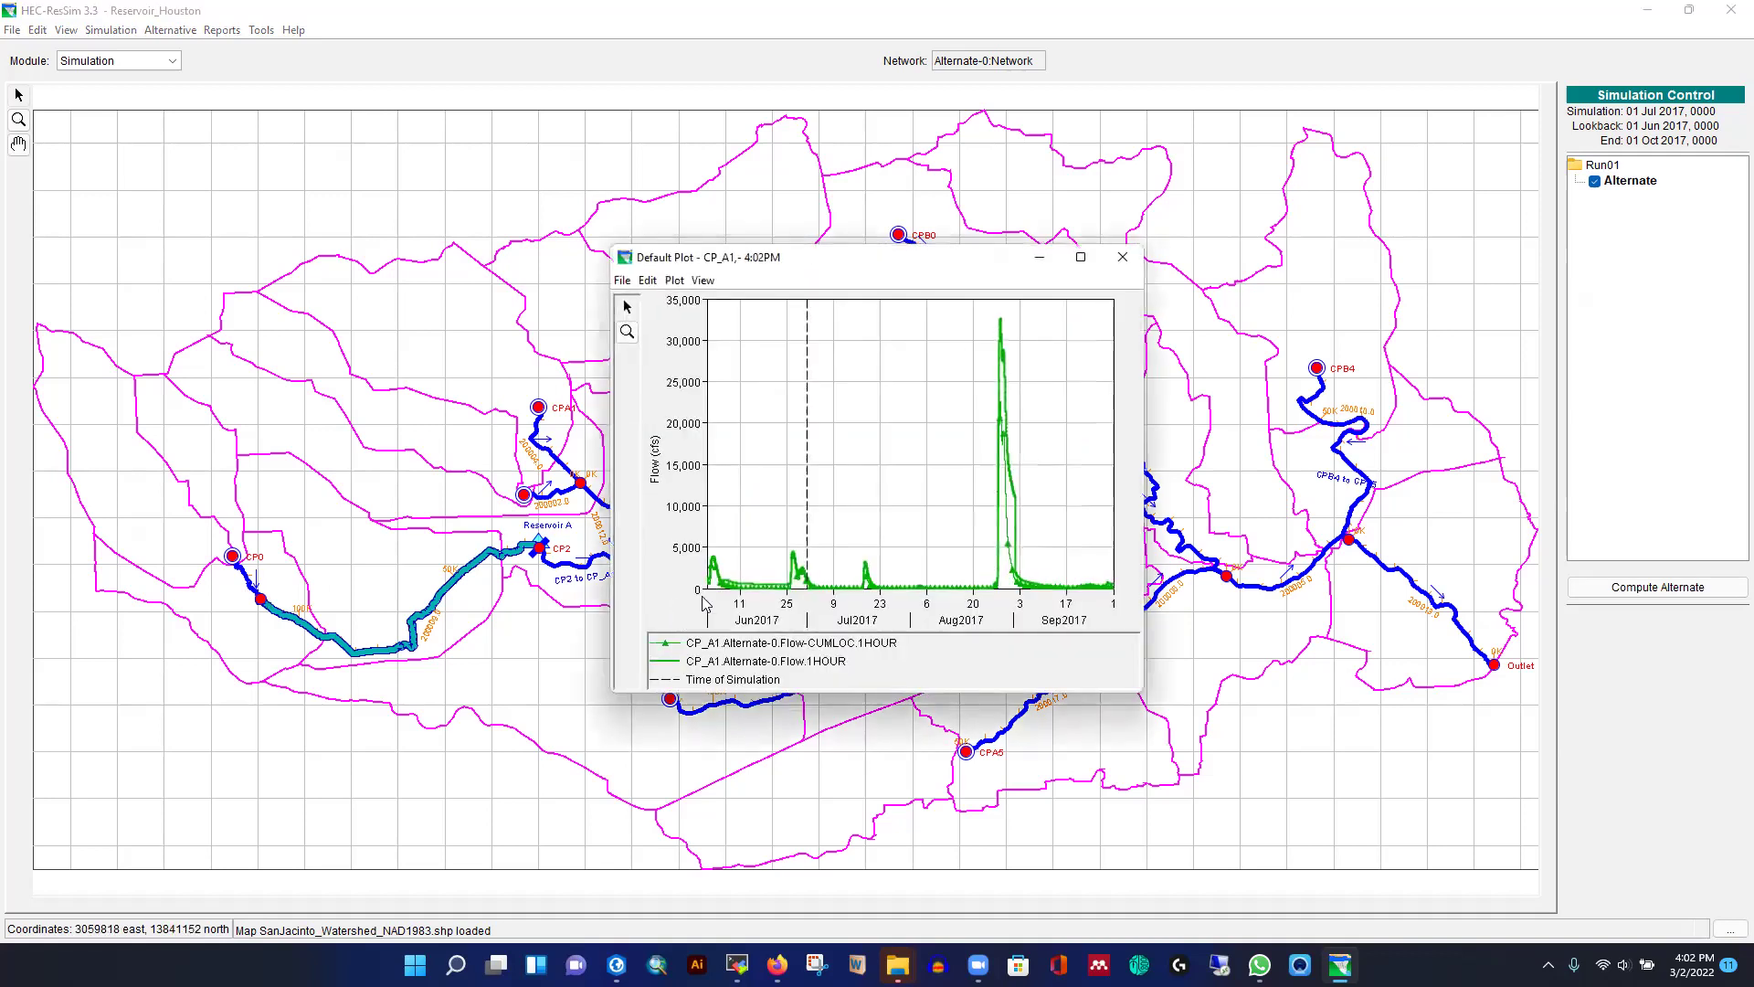
left_click(1080, 256)
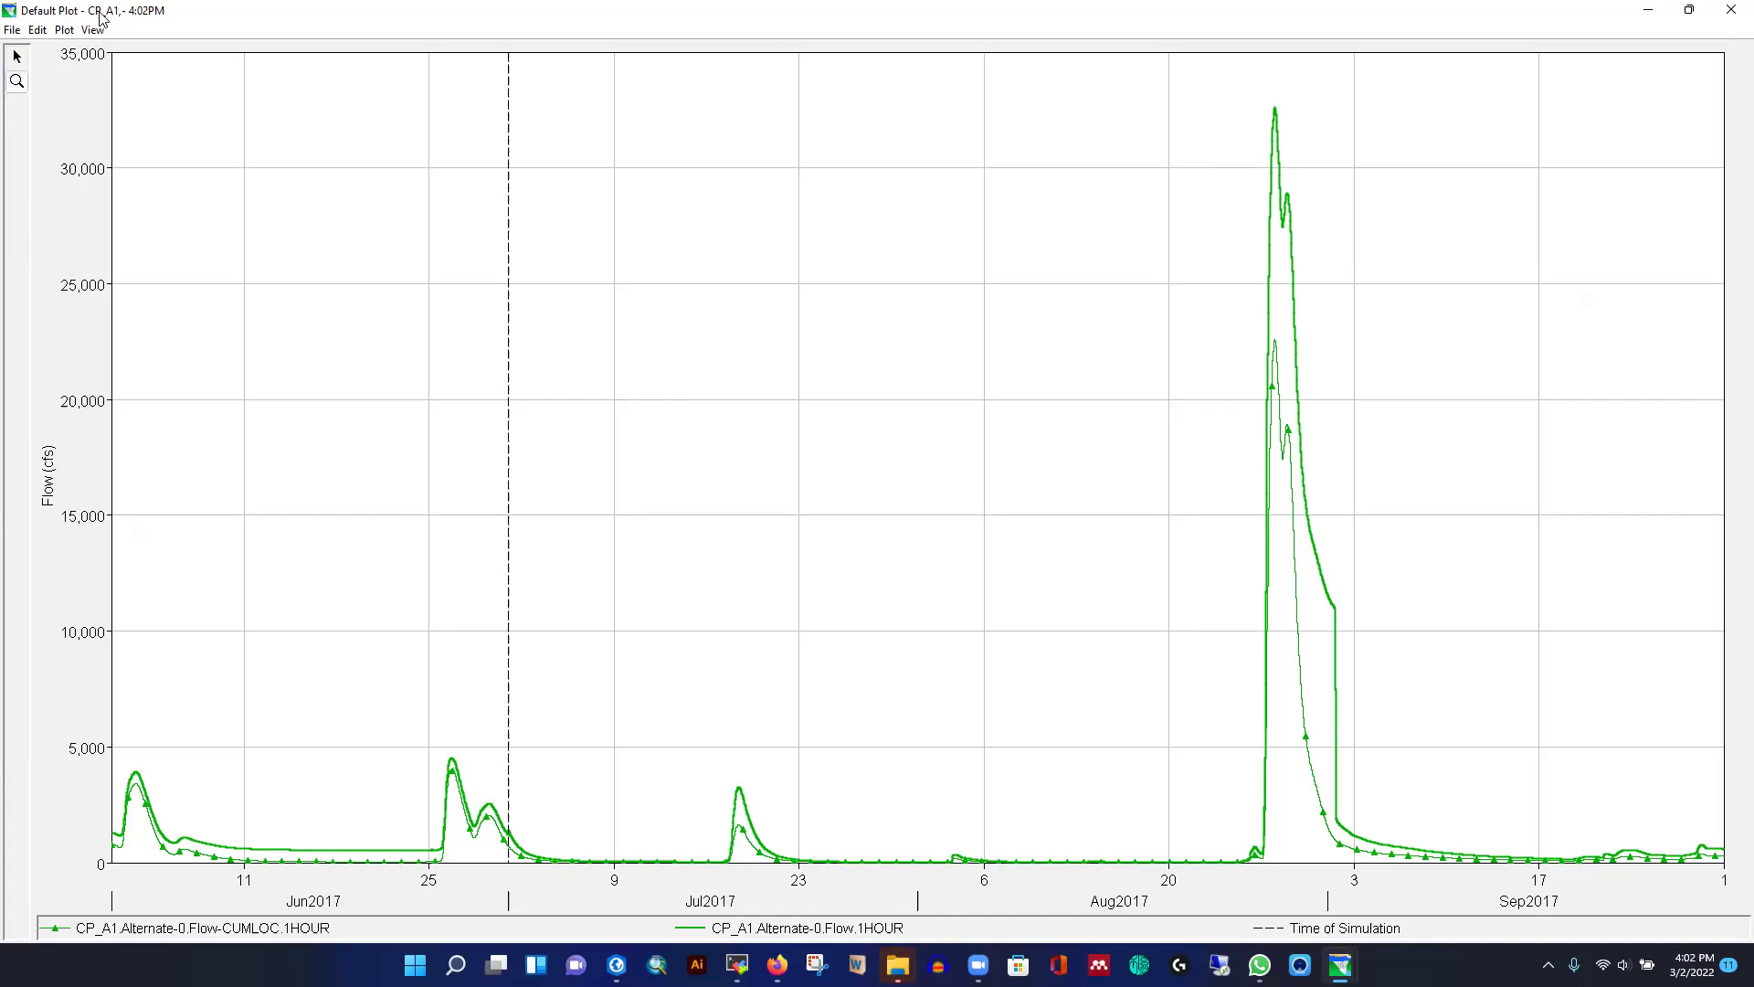
left_click(64, 32)
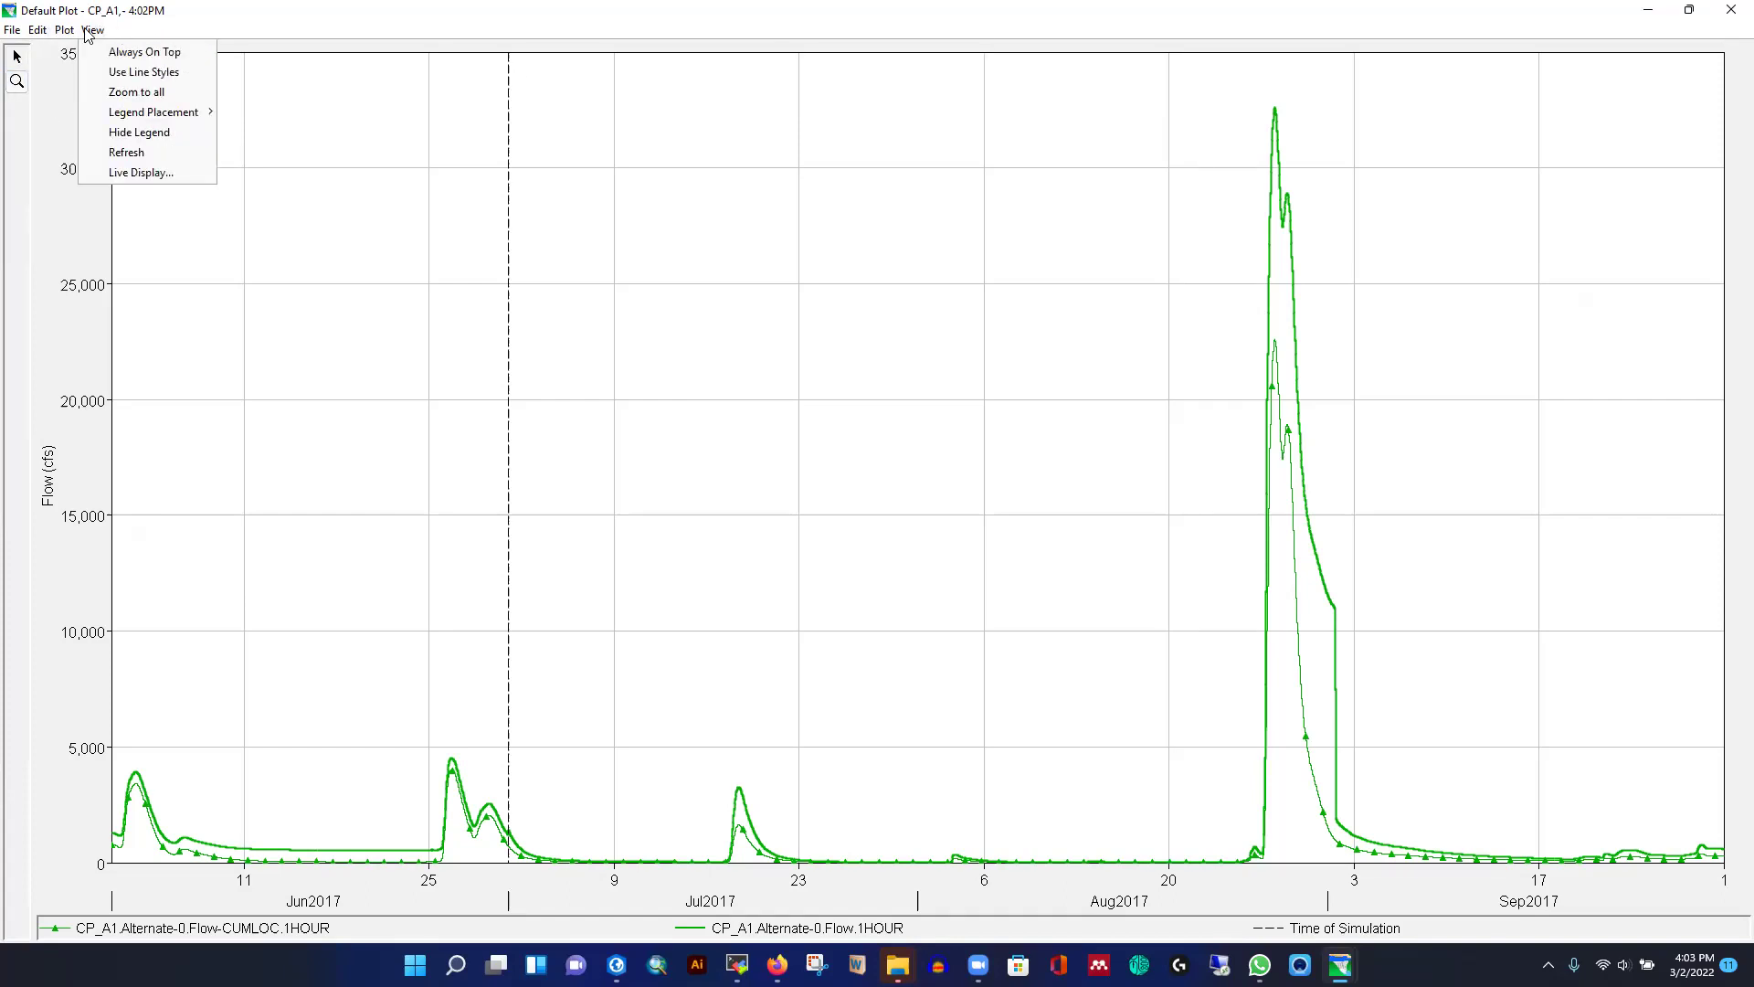
mouse_move(32, 35)
left_click(274, 37)
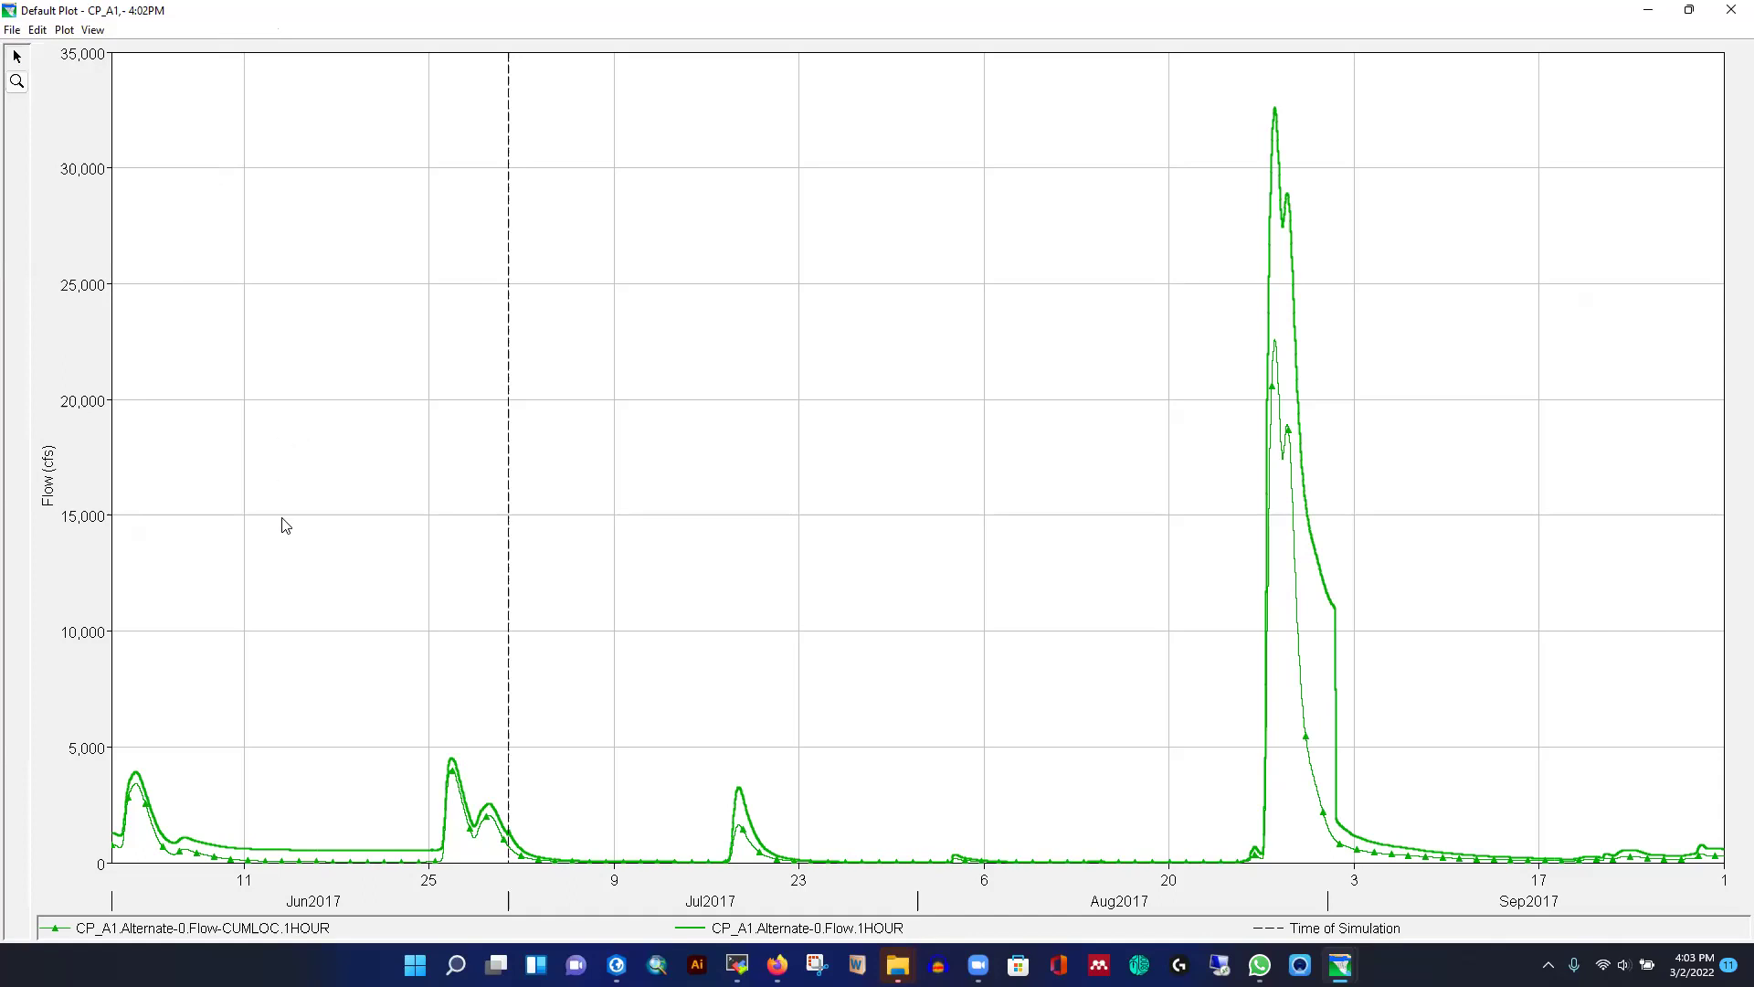
left_click(1729, 14)
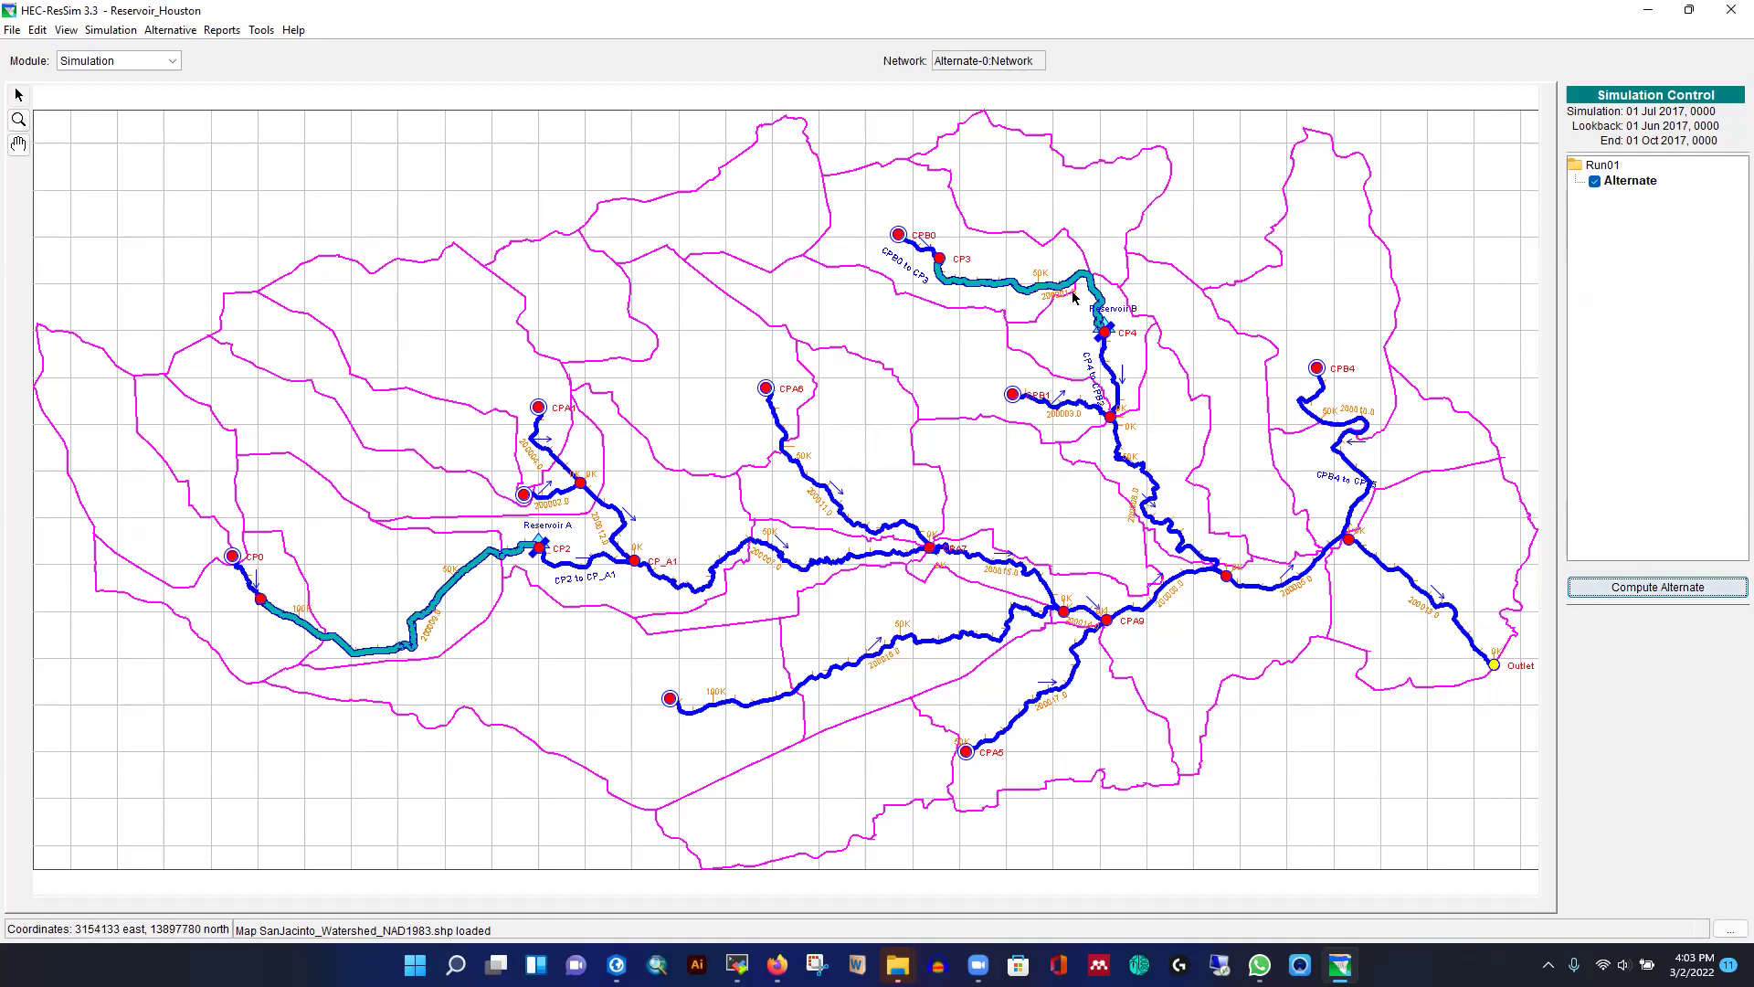
right_click(1039, 290)
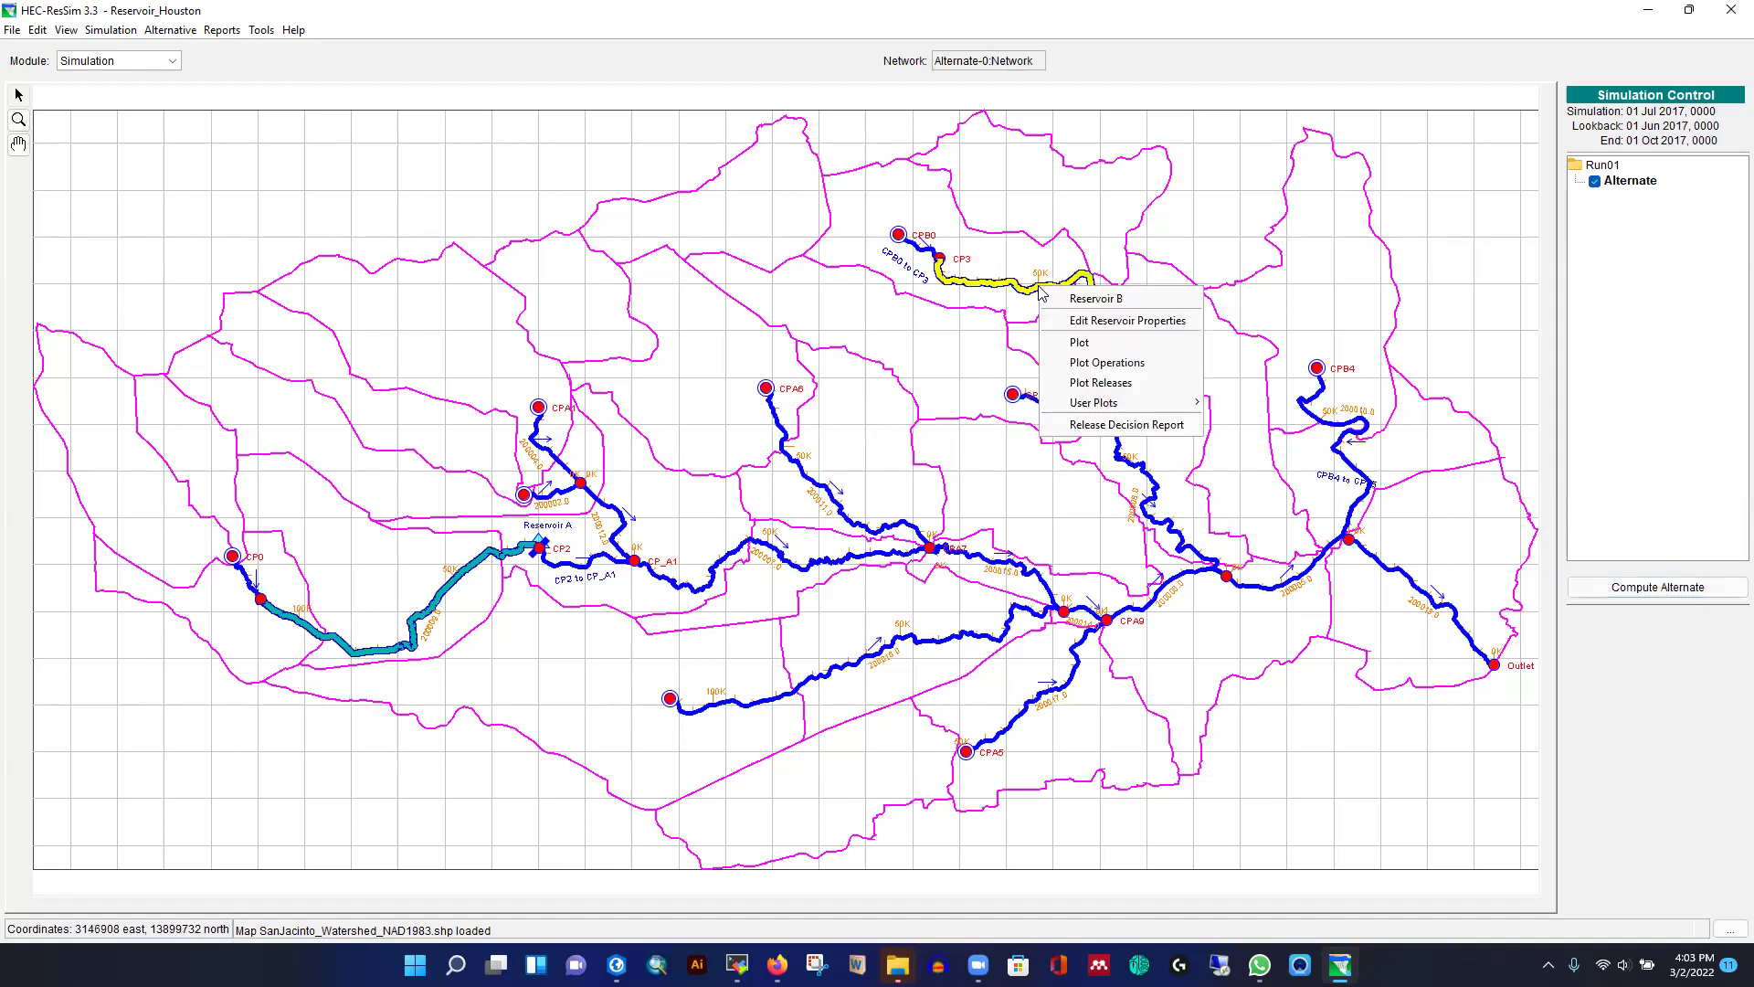
left_click(1078, 349)
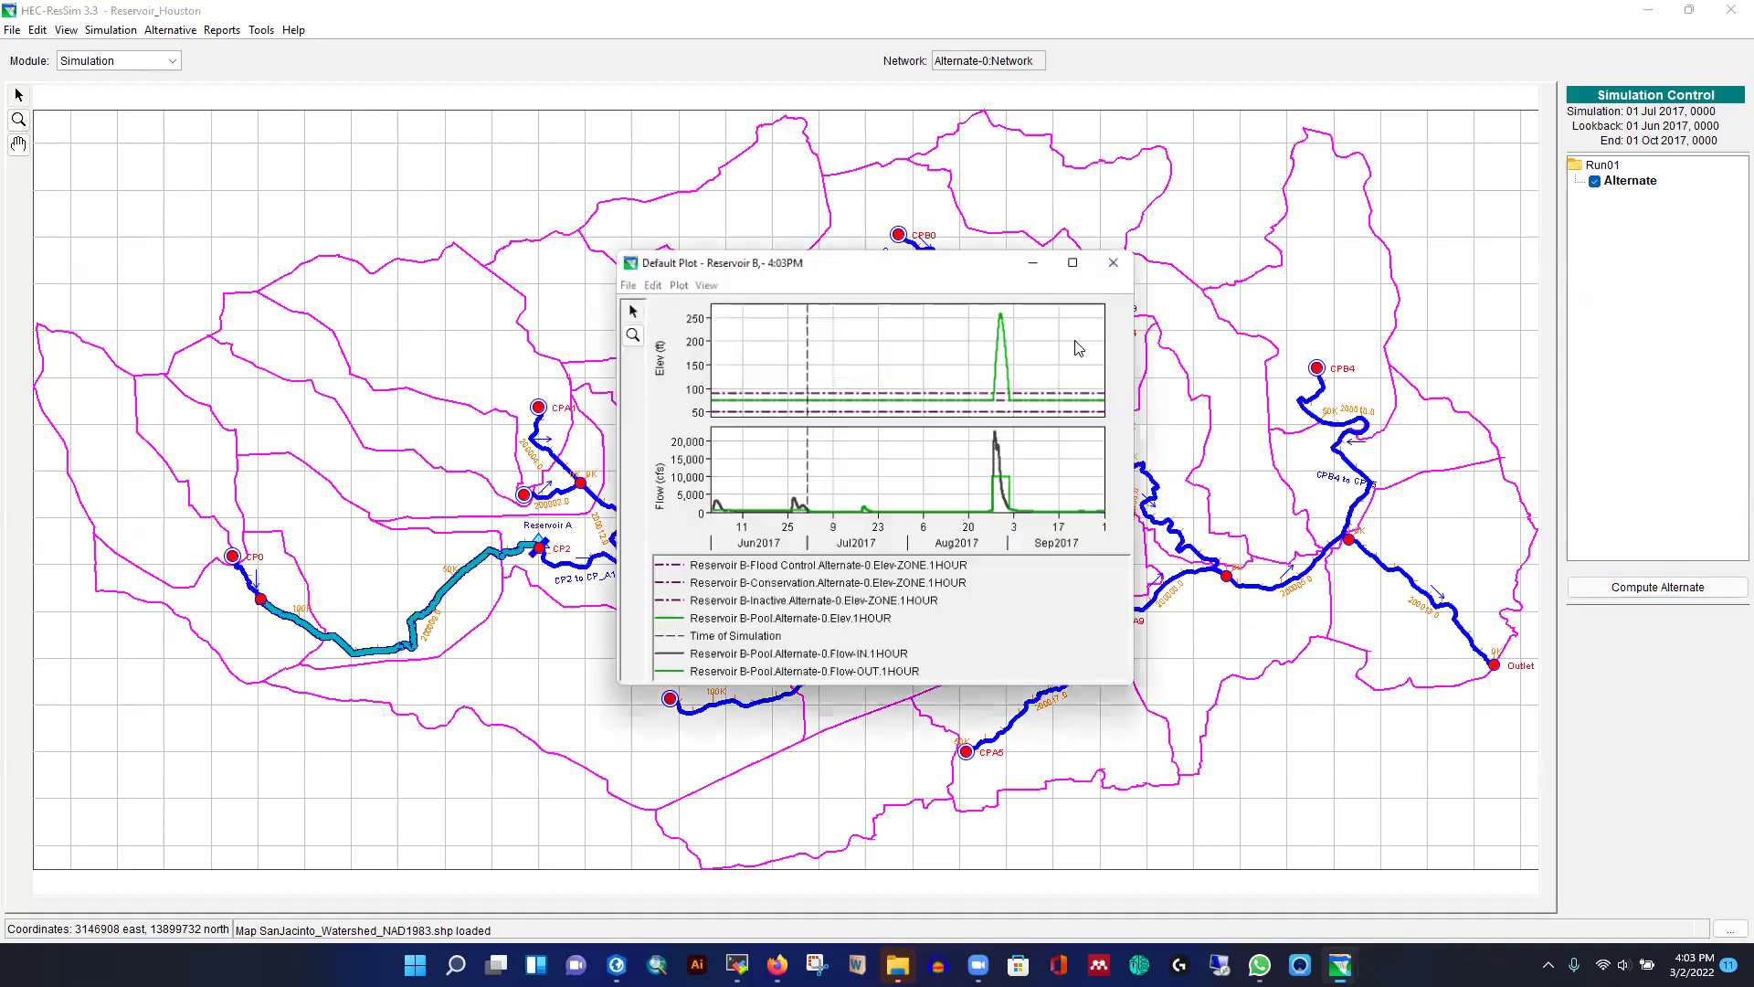
left_click(1073, 263)
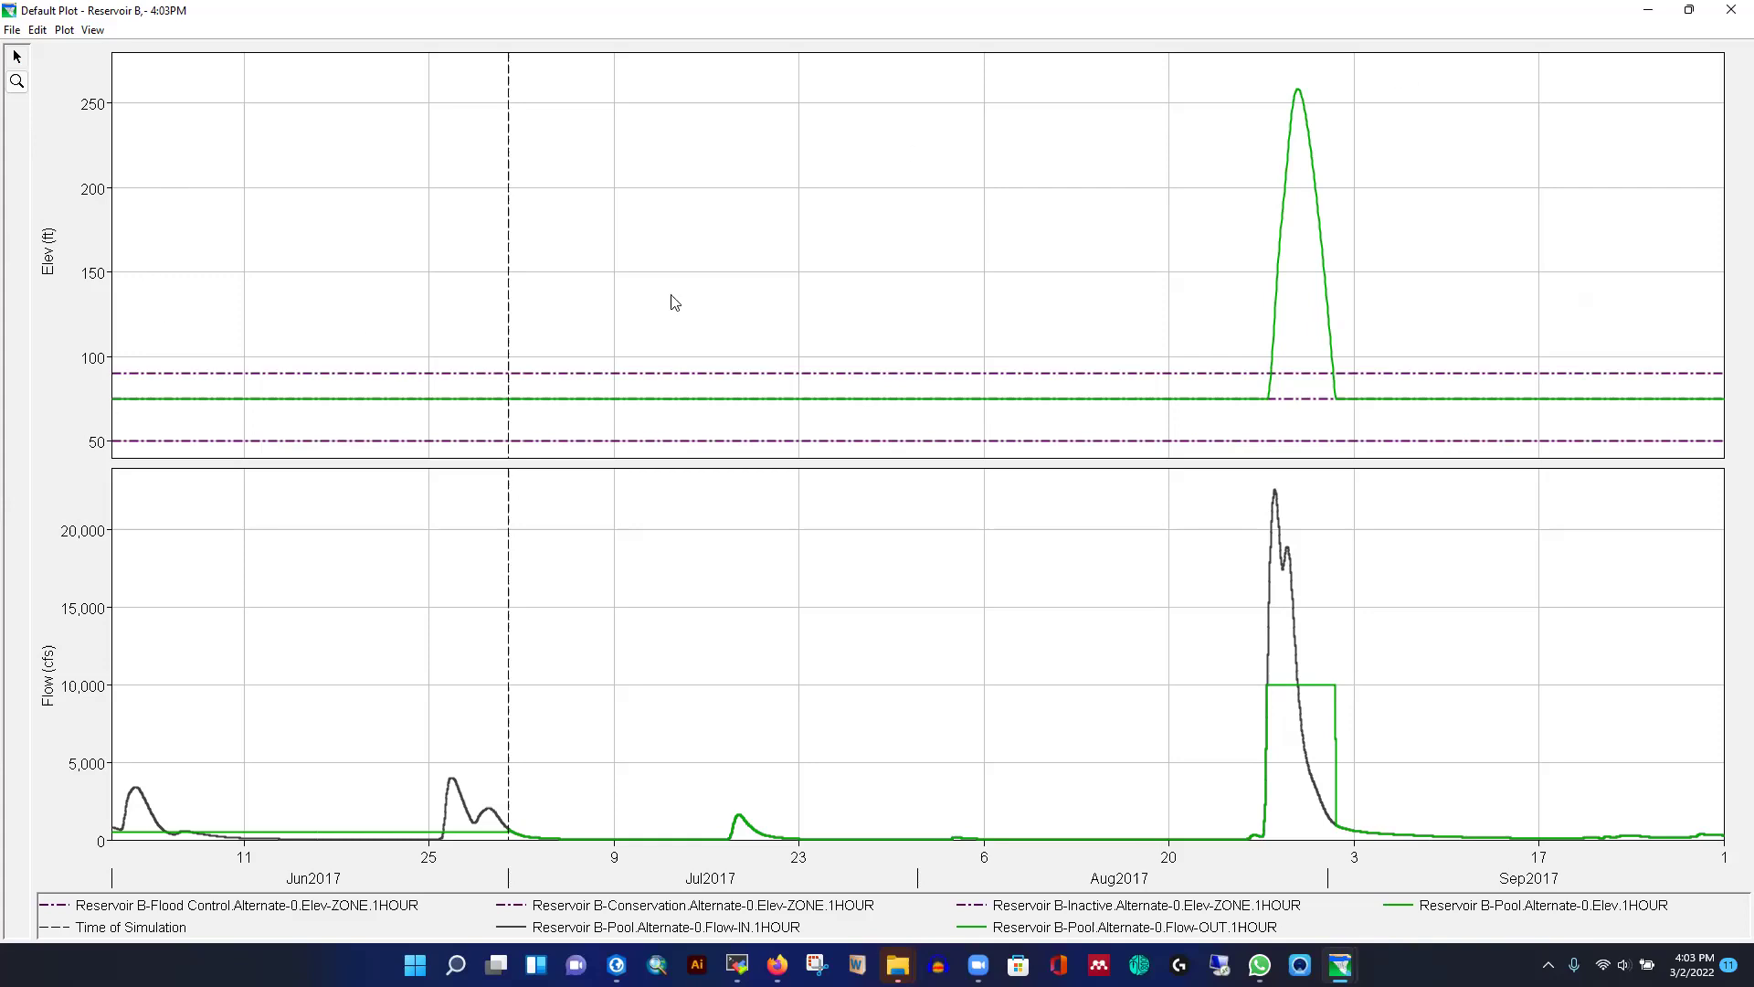
left_click(1730, 12)
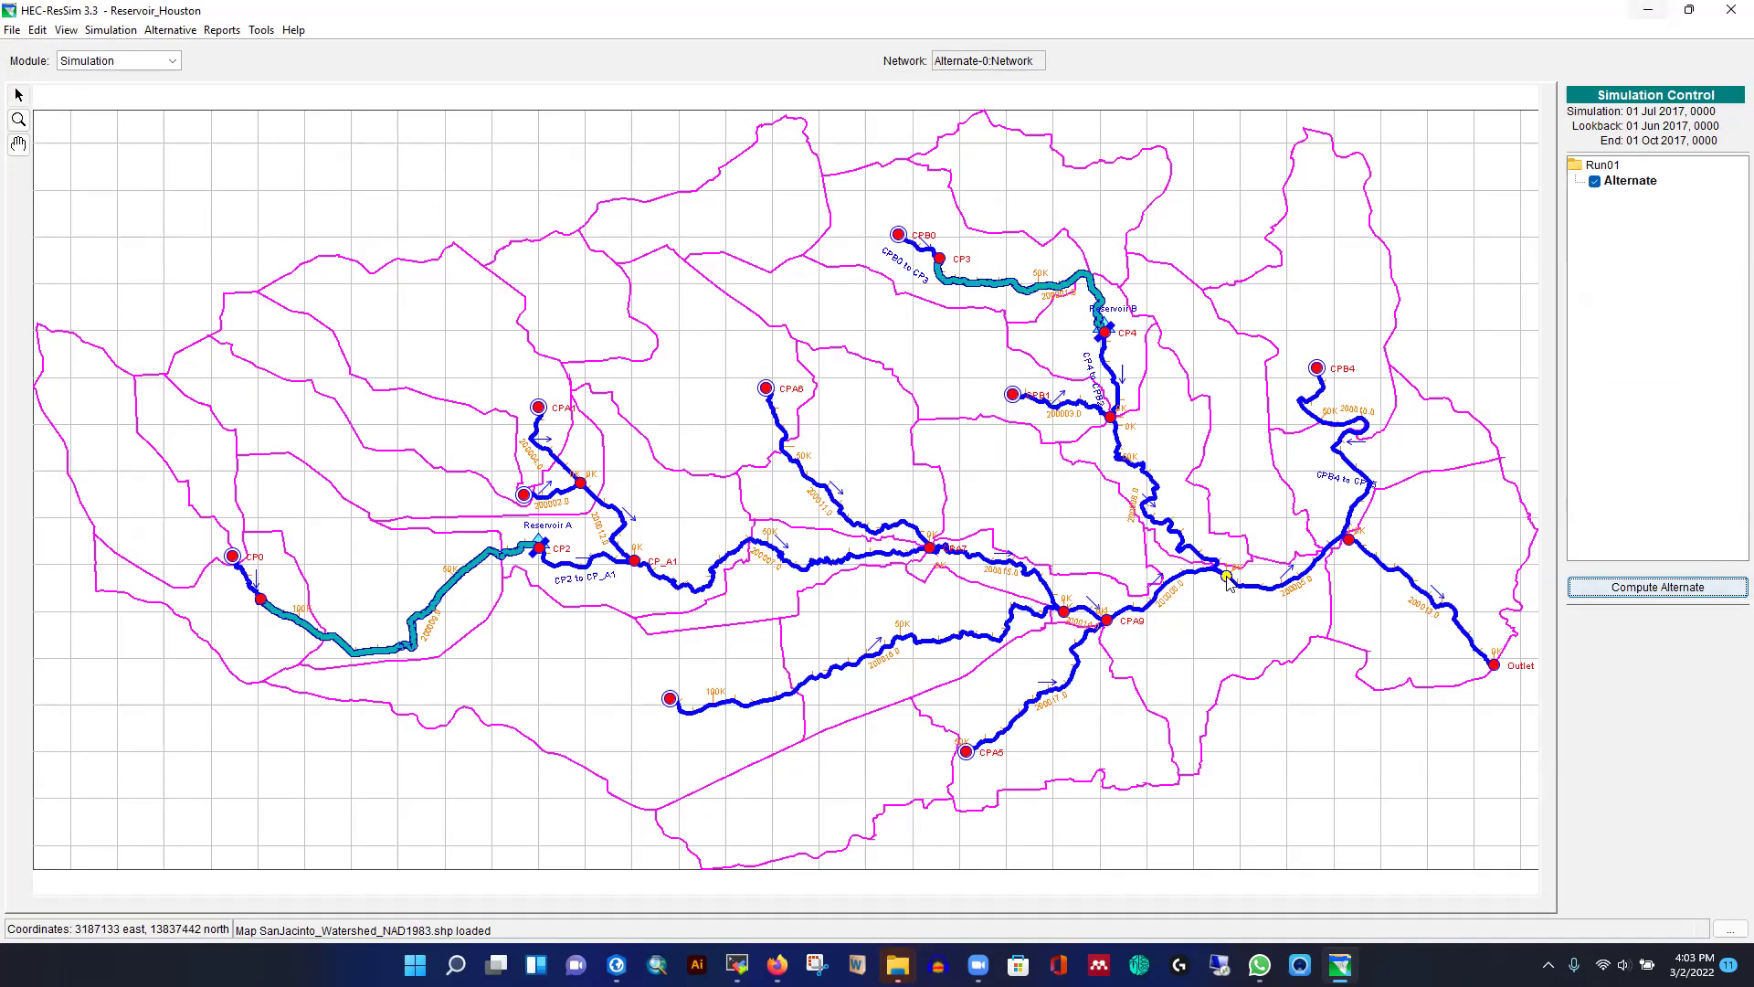
right_click(1227, 576)
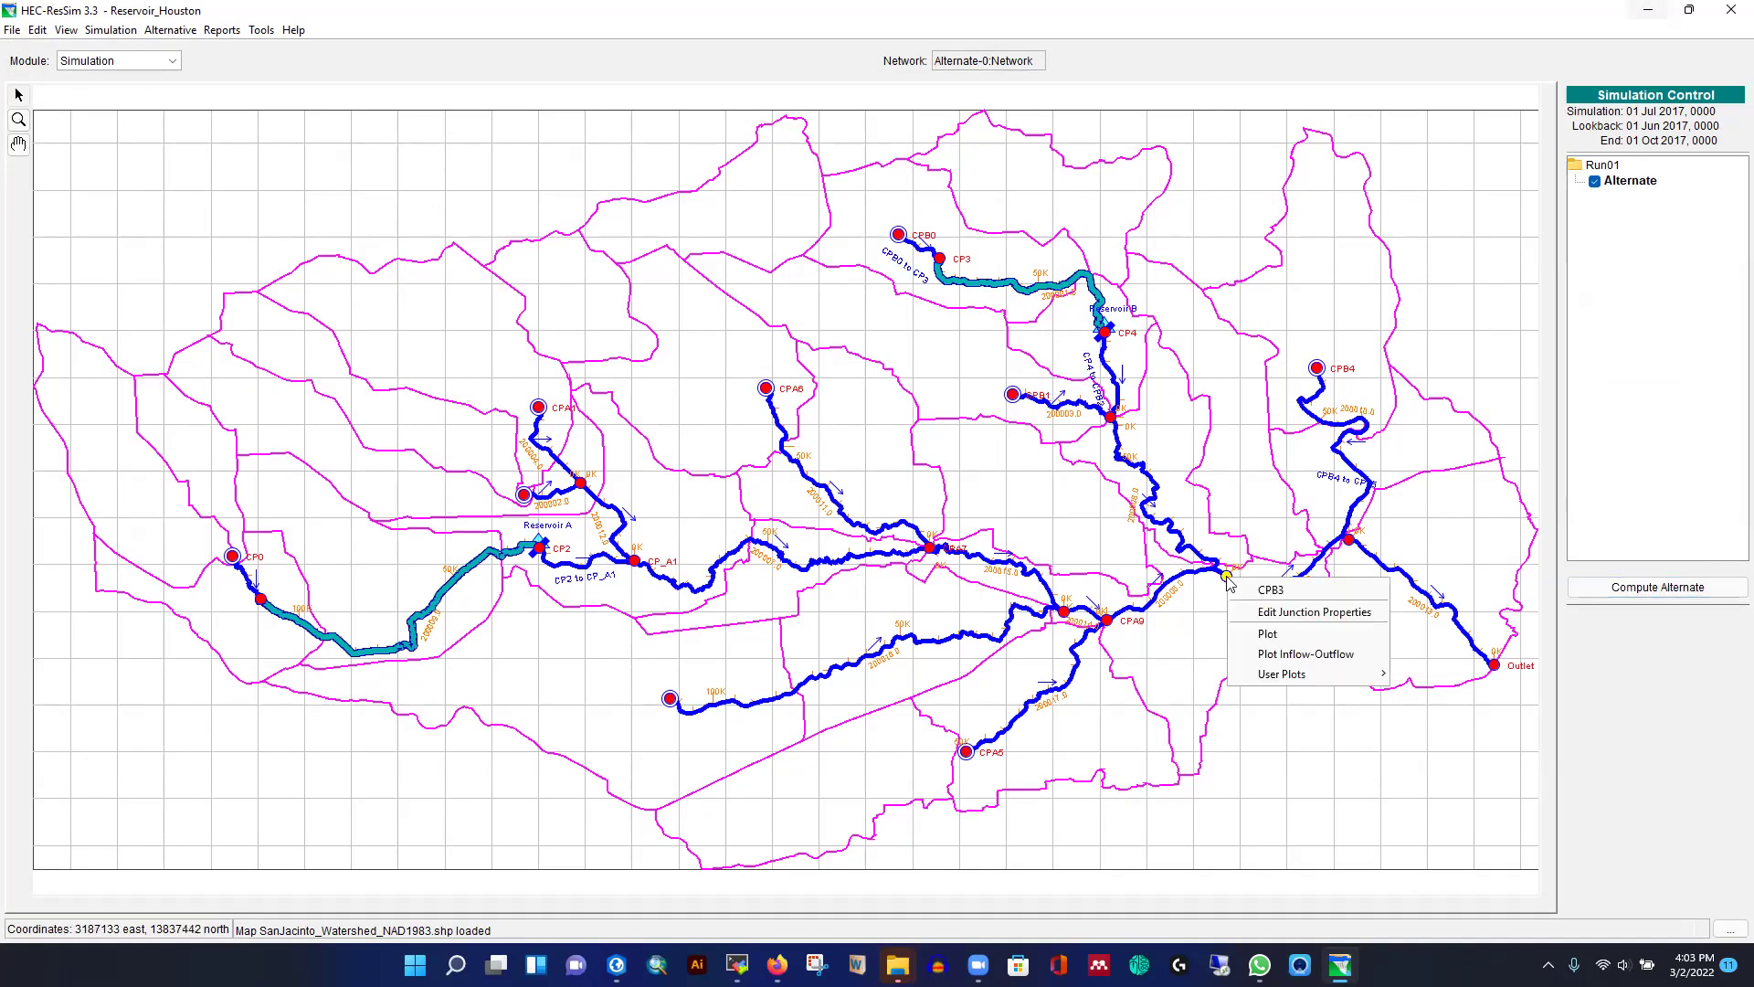
left_click(1269, 633)
double_click(1081, 266)
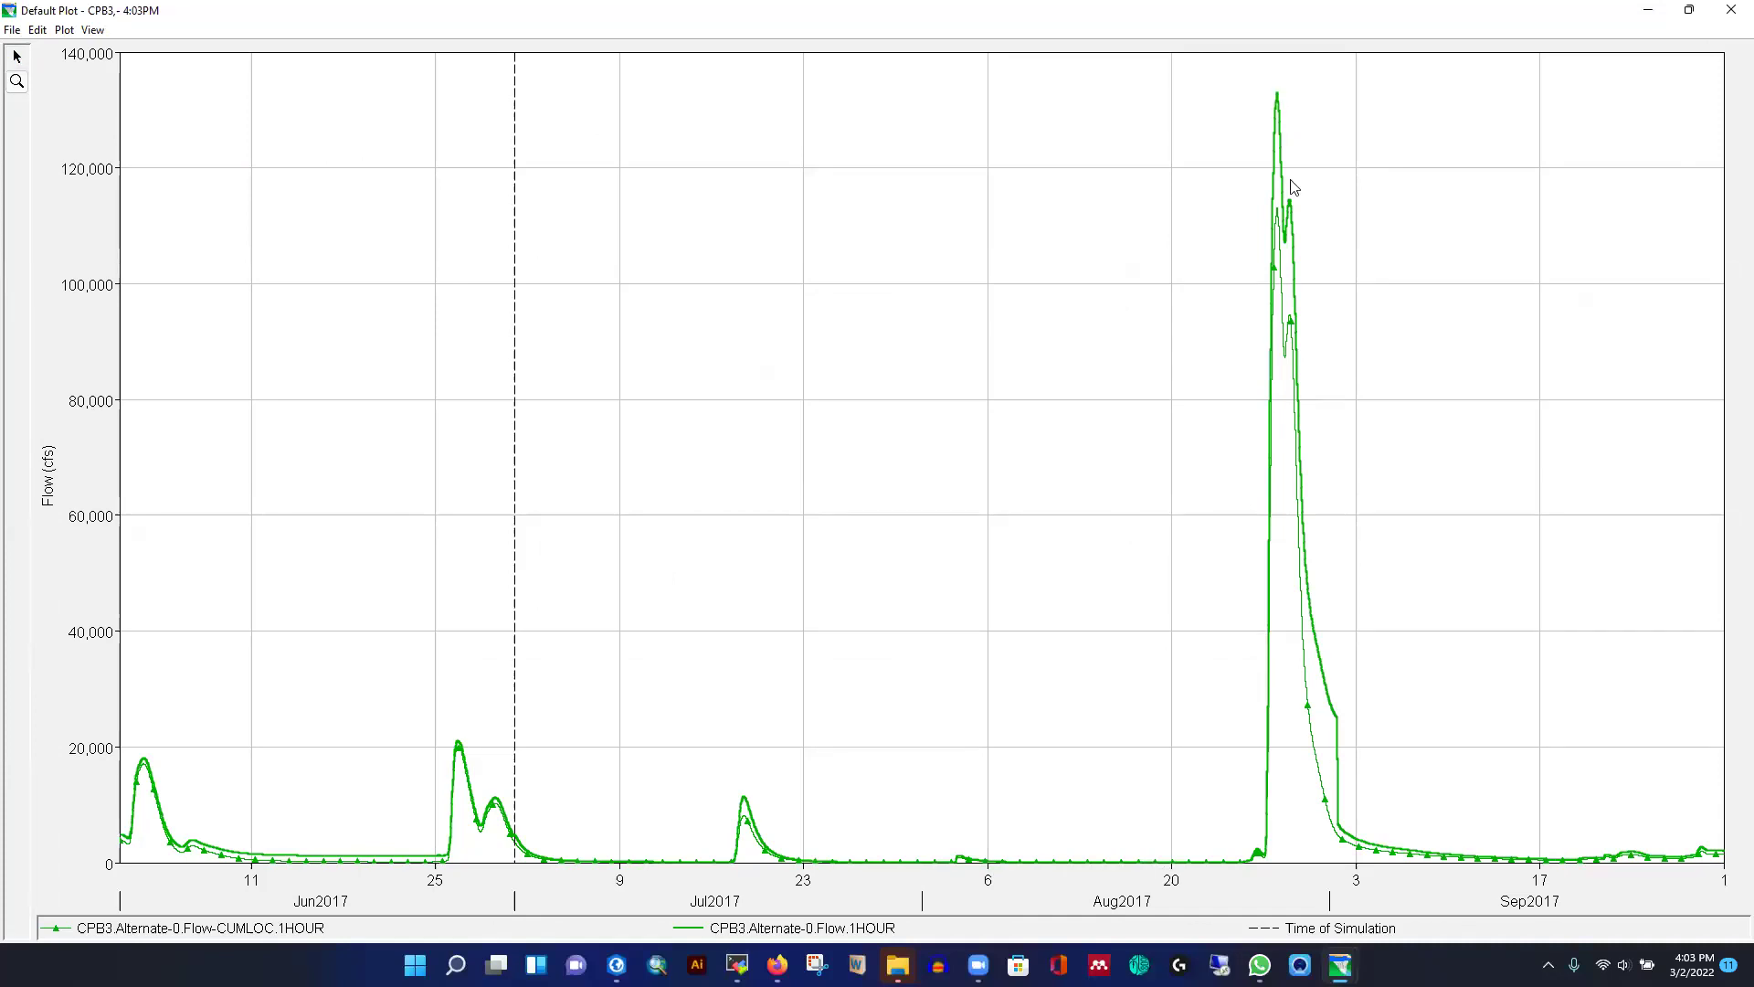
left_click(1730, 10)
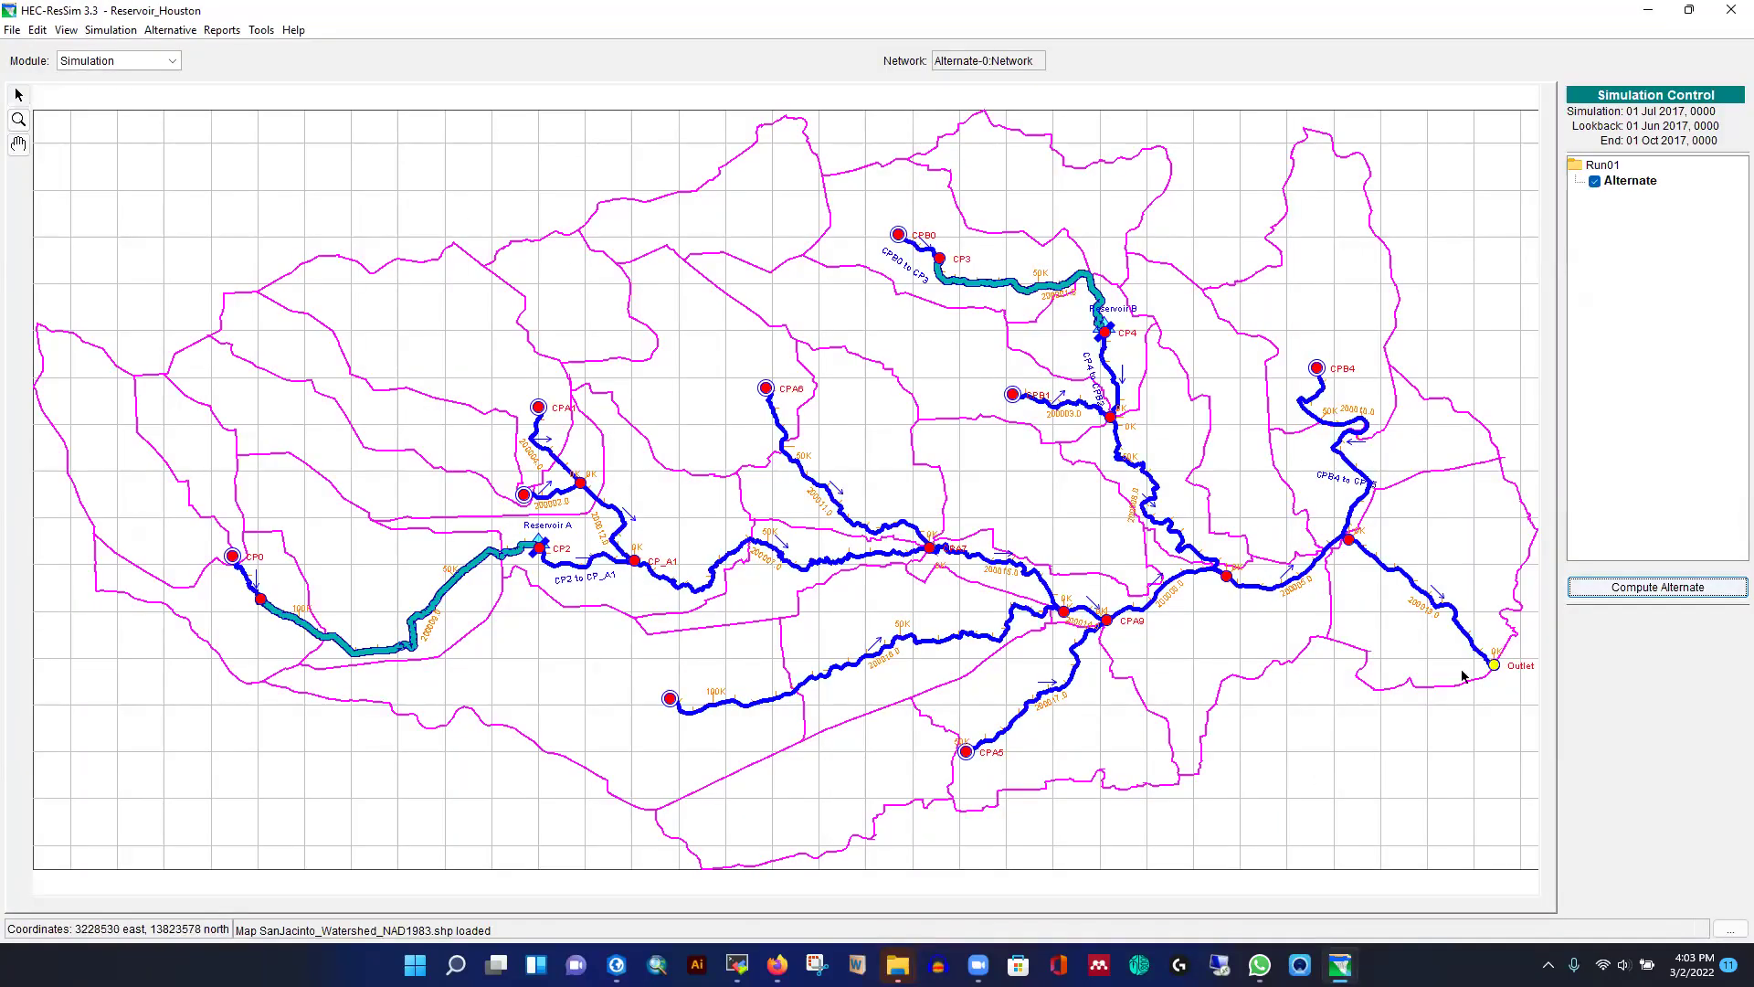
left_click(1494, 666)
right_click(1494, 666)
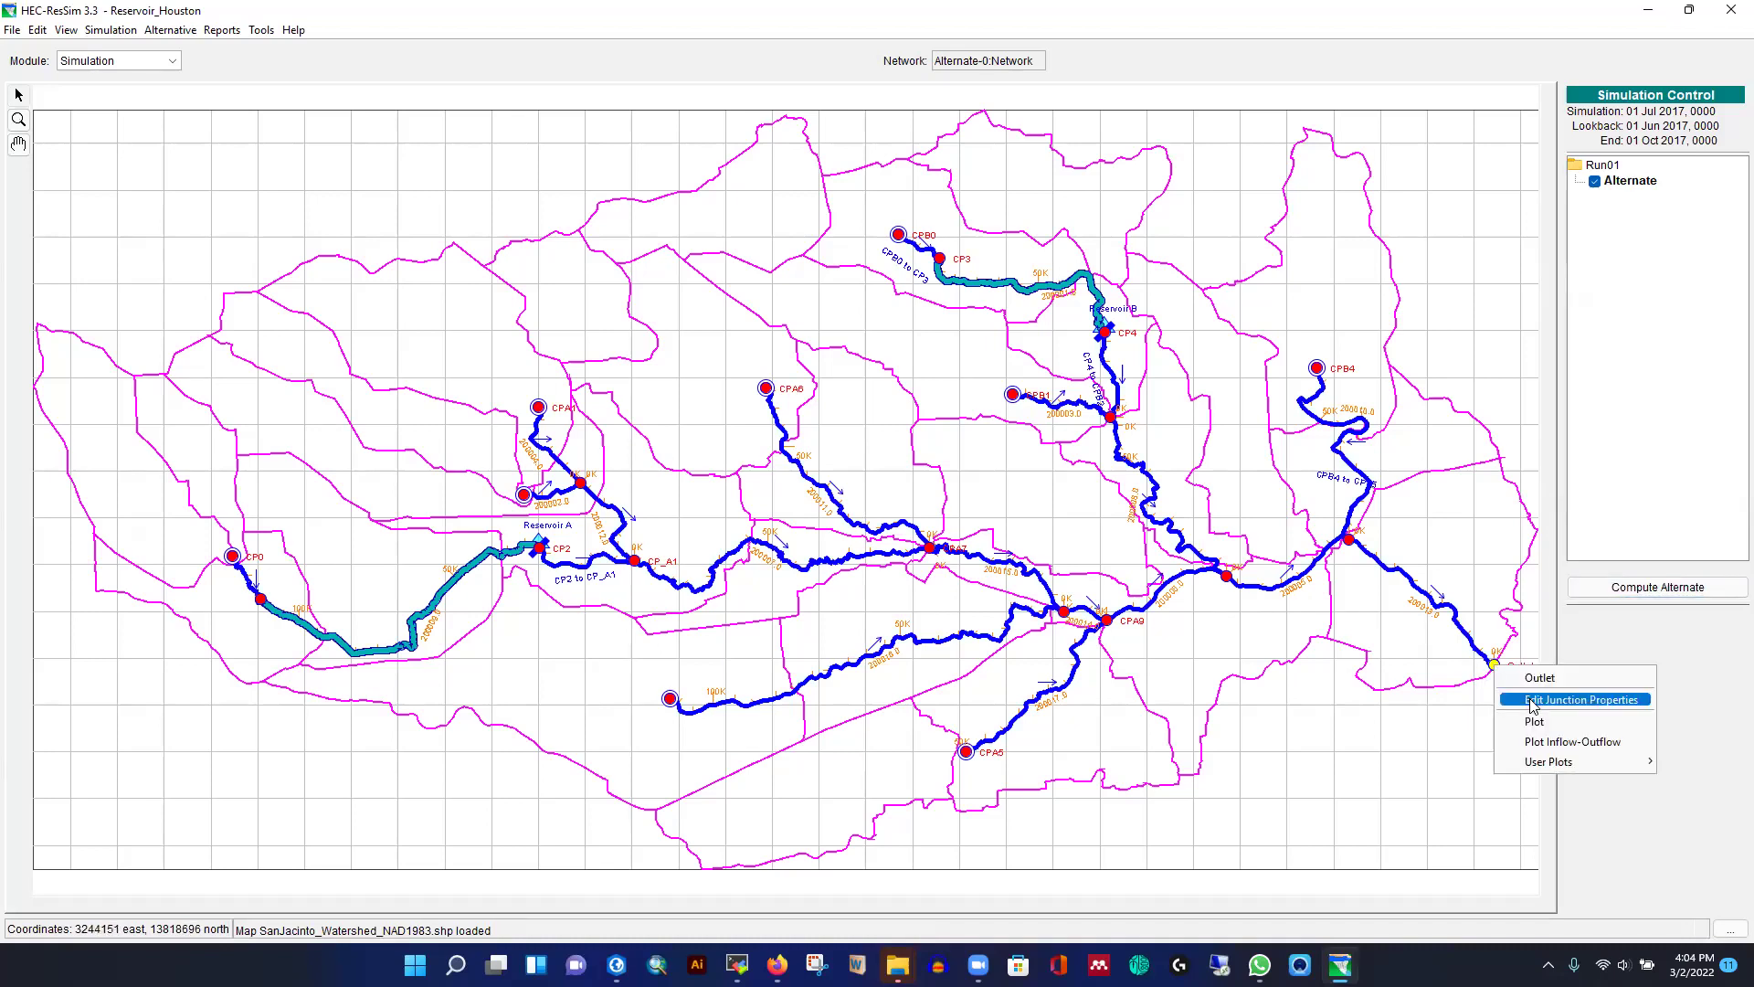
left_click(1535, 721)
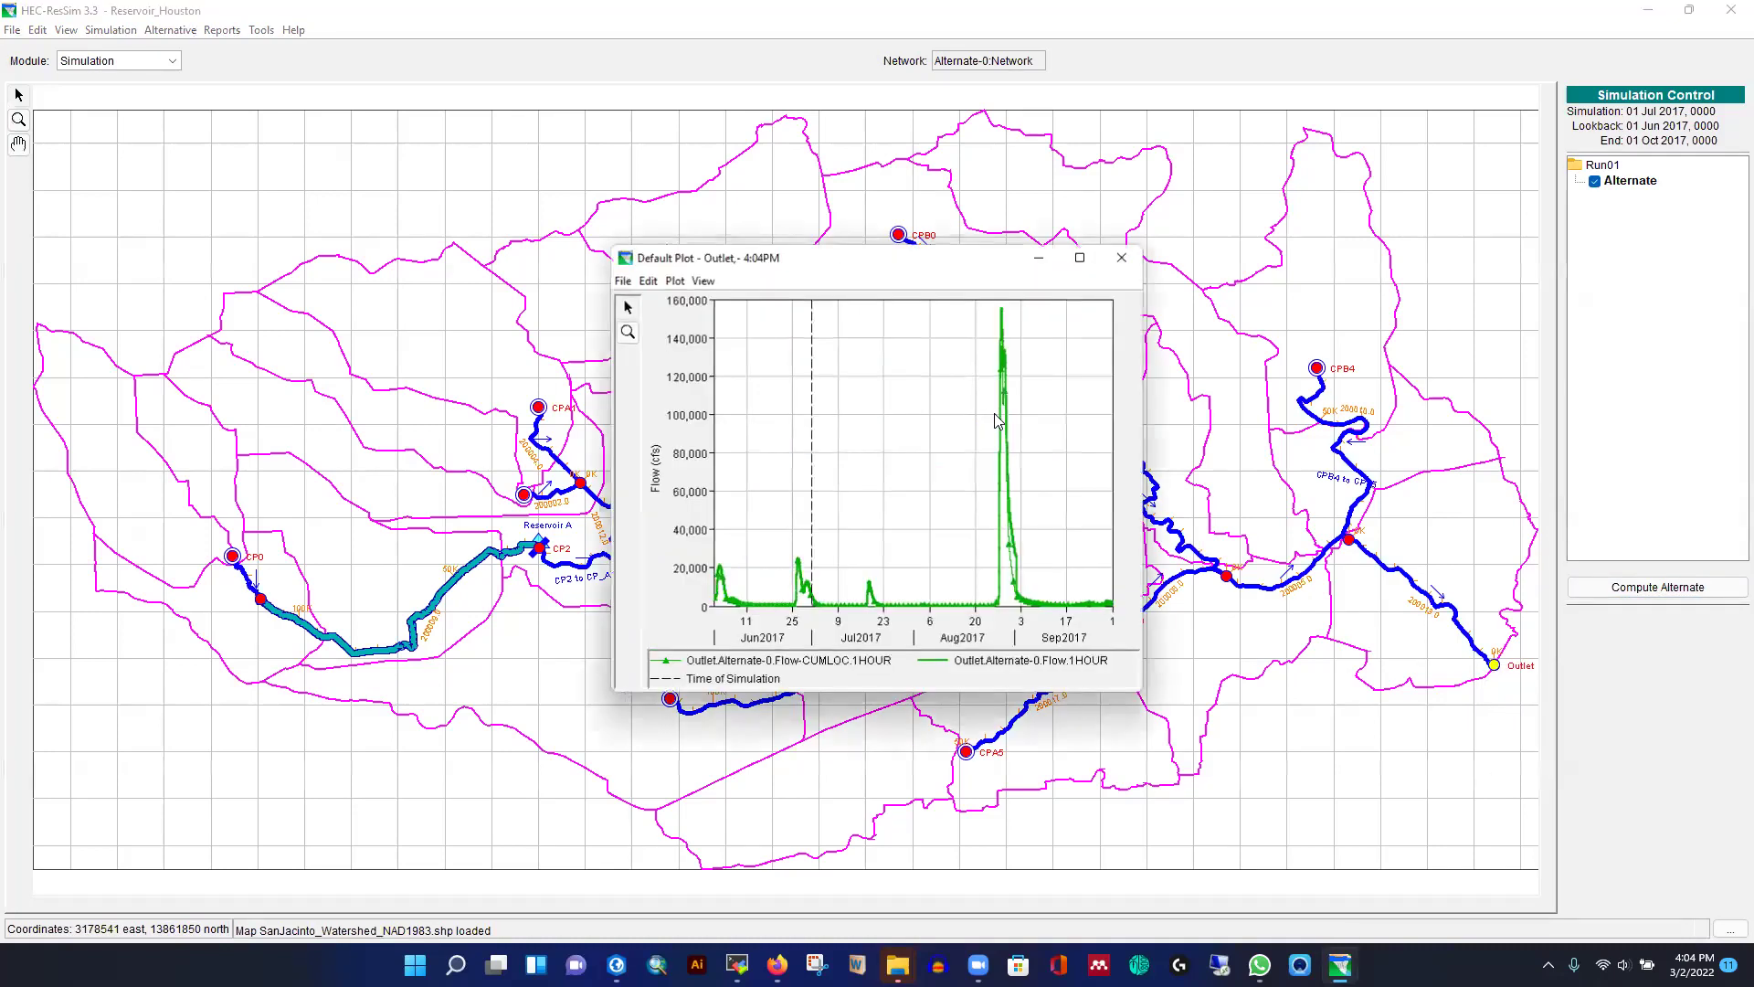
left_click(1083, 261)
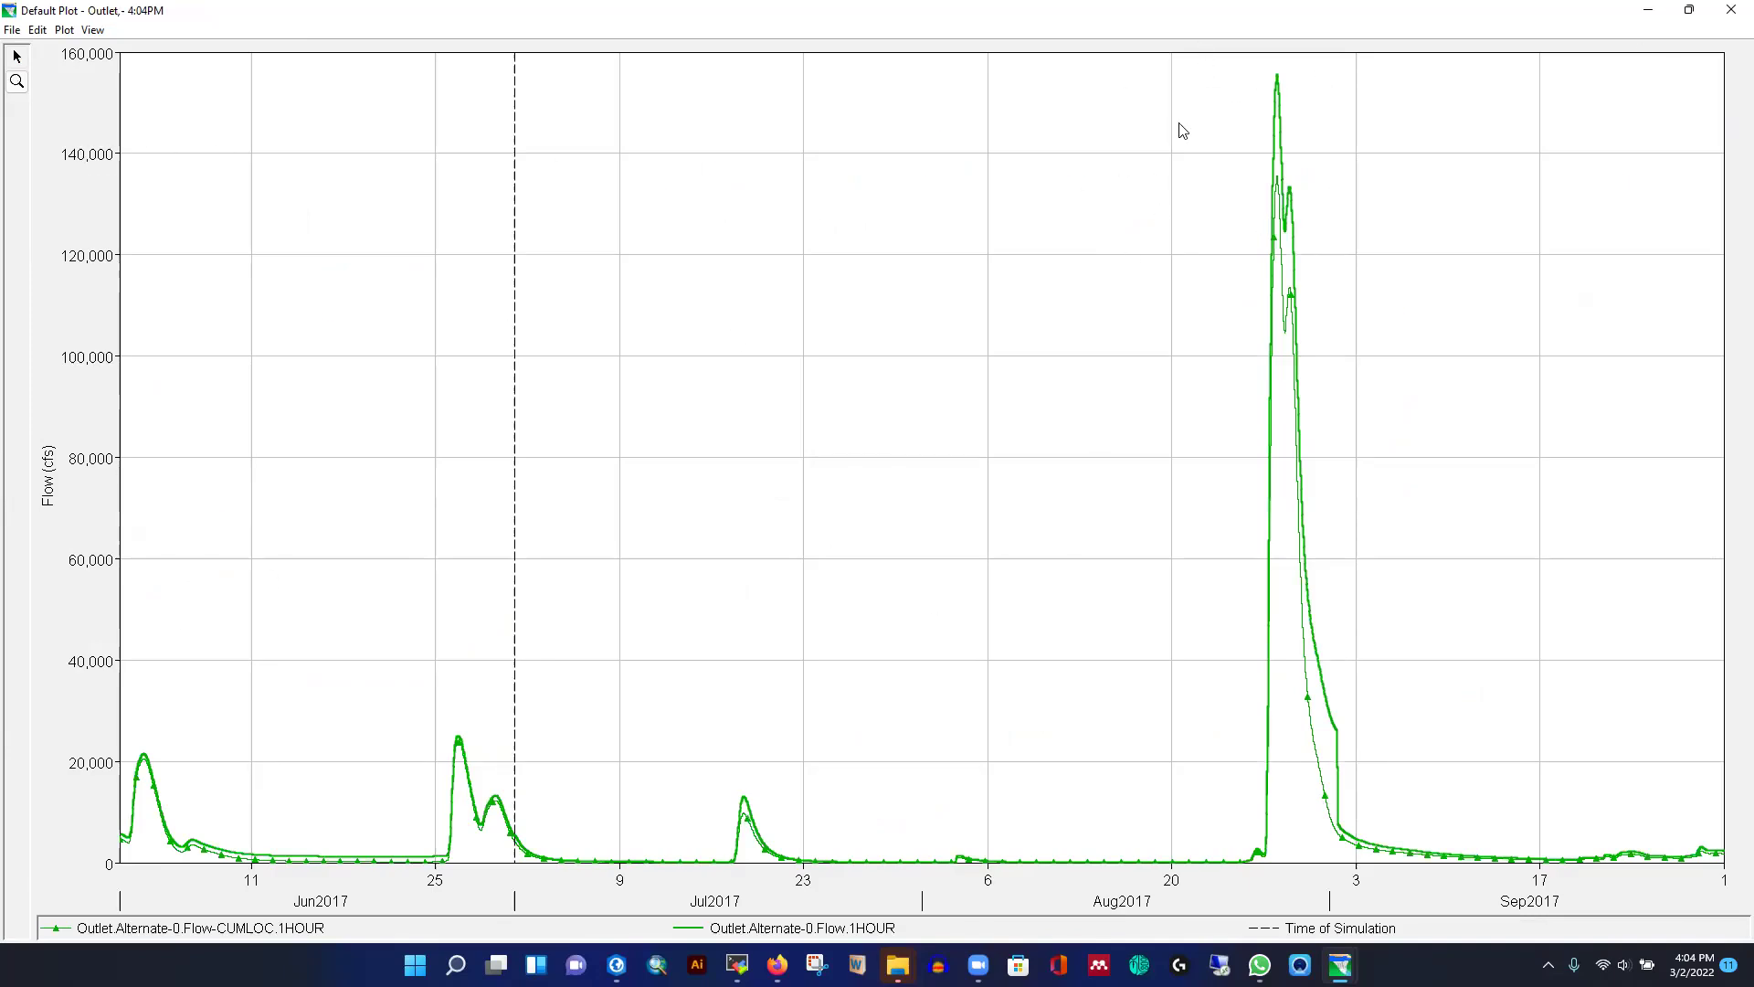
left_click(1732, 9)
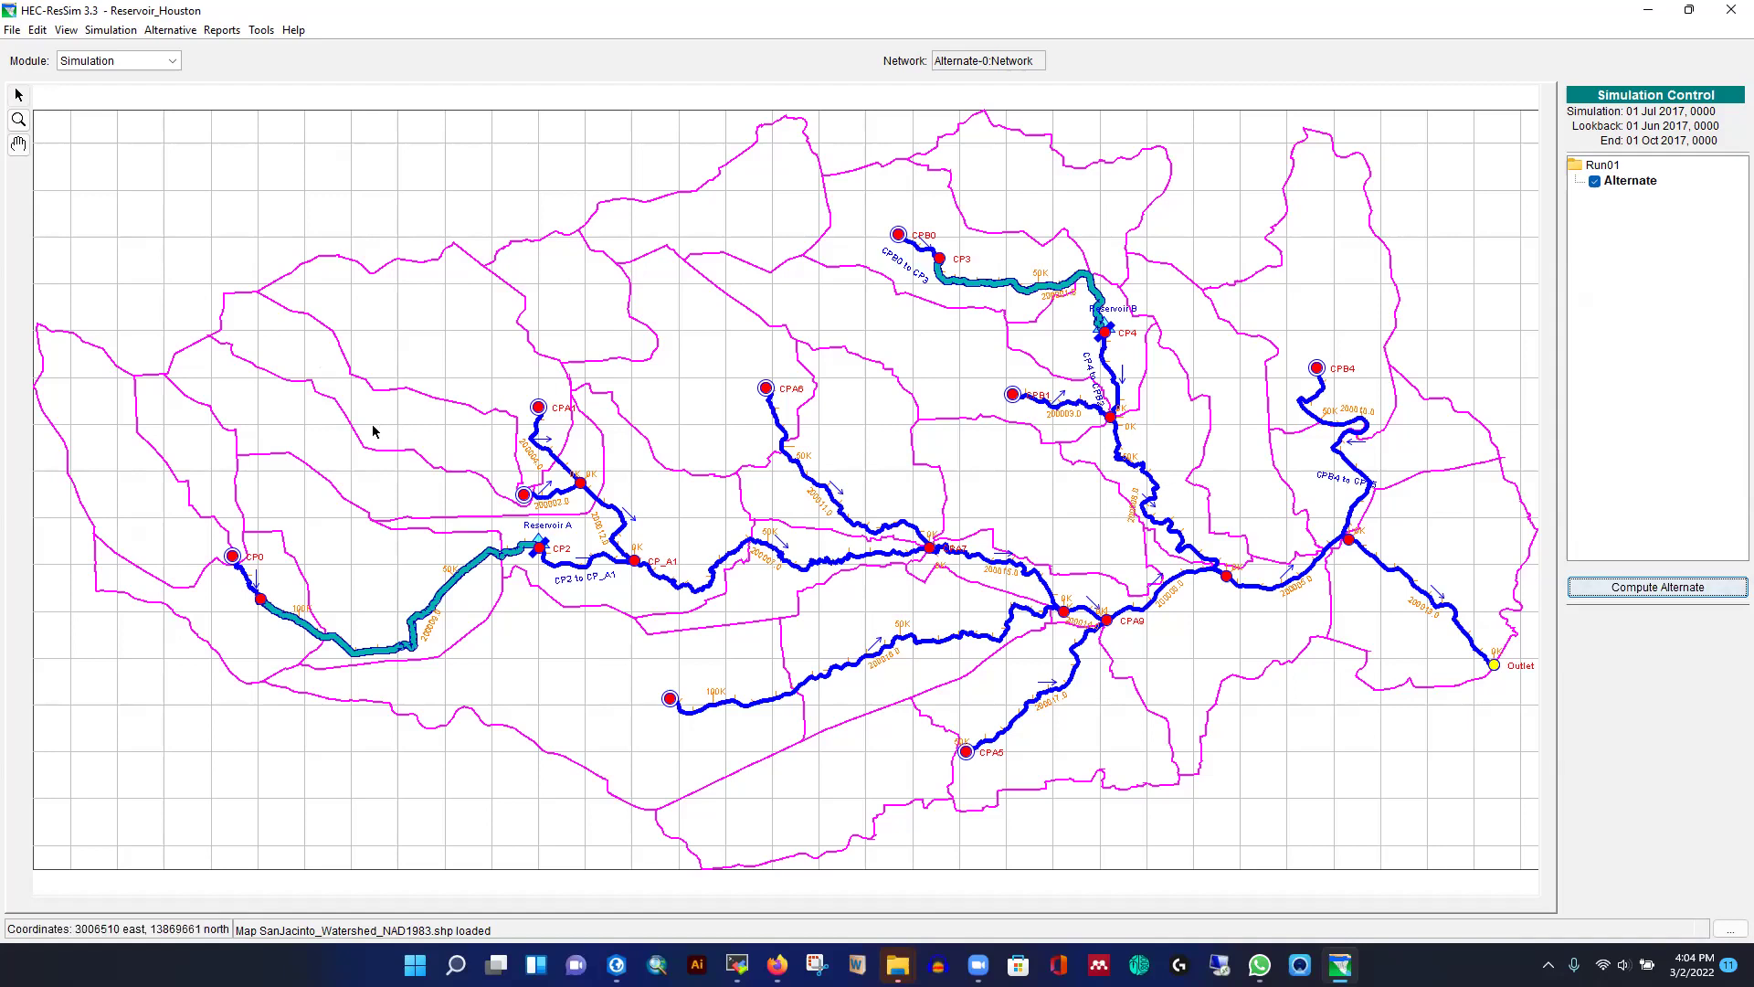
- Set reach CP0 to CP1 to Muskingum routing with X 0.25 and 1 subreach
left_click(436, 602)
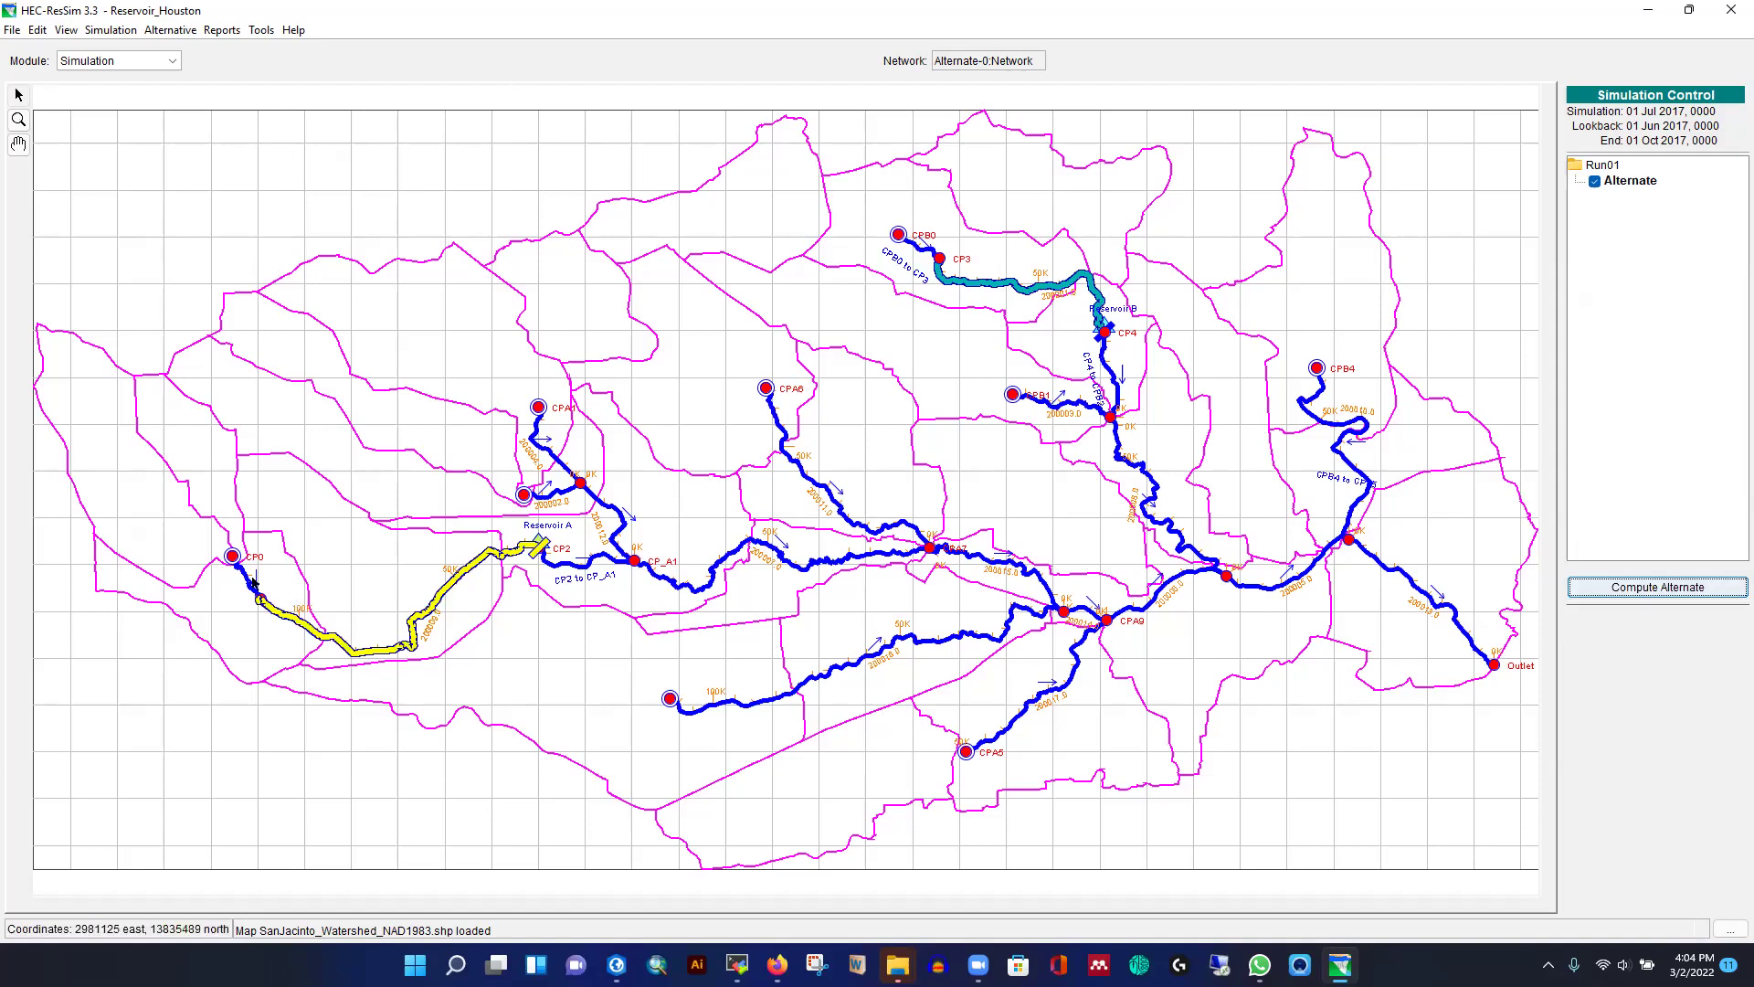
left_click(247, 580)
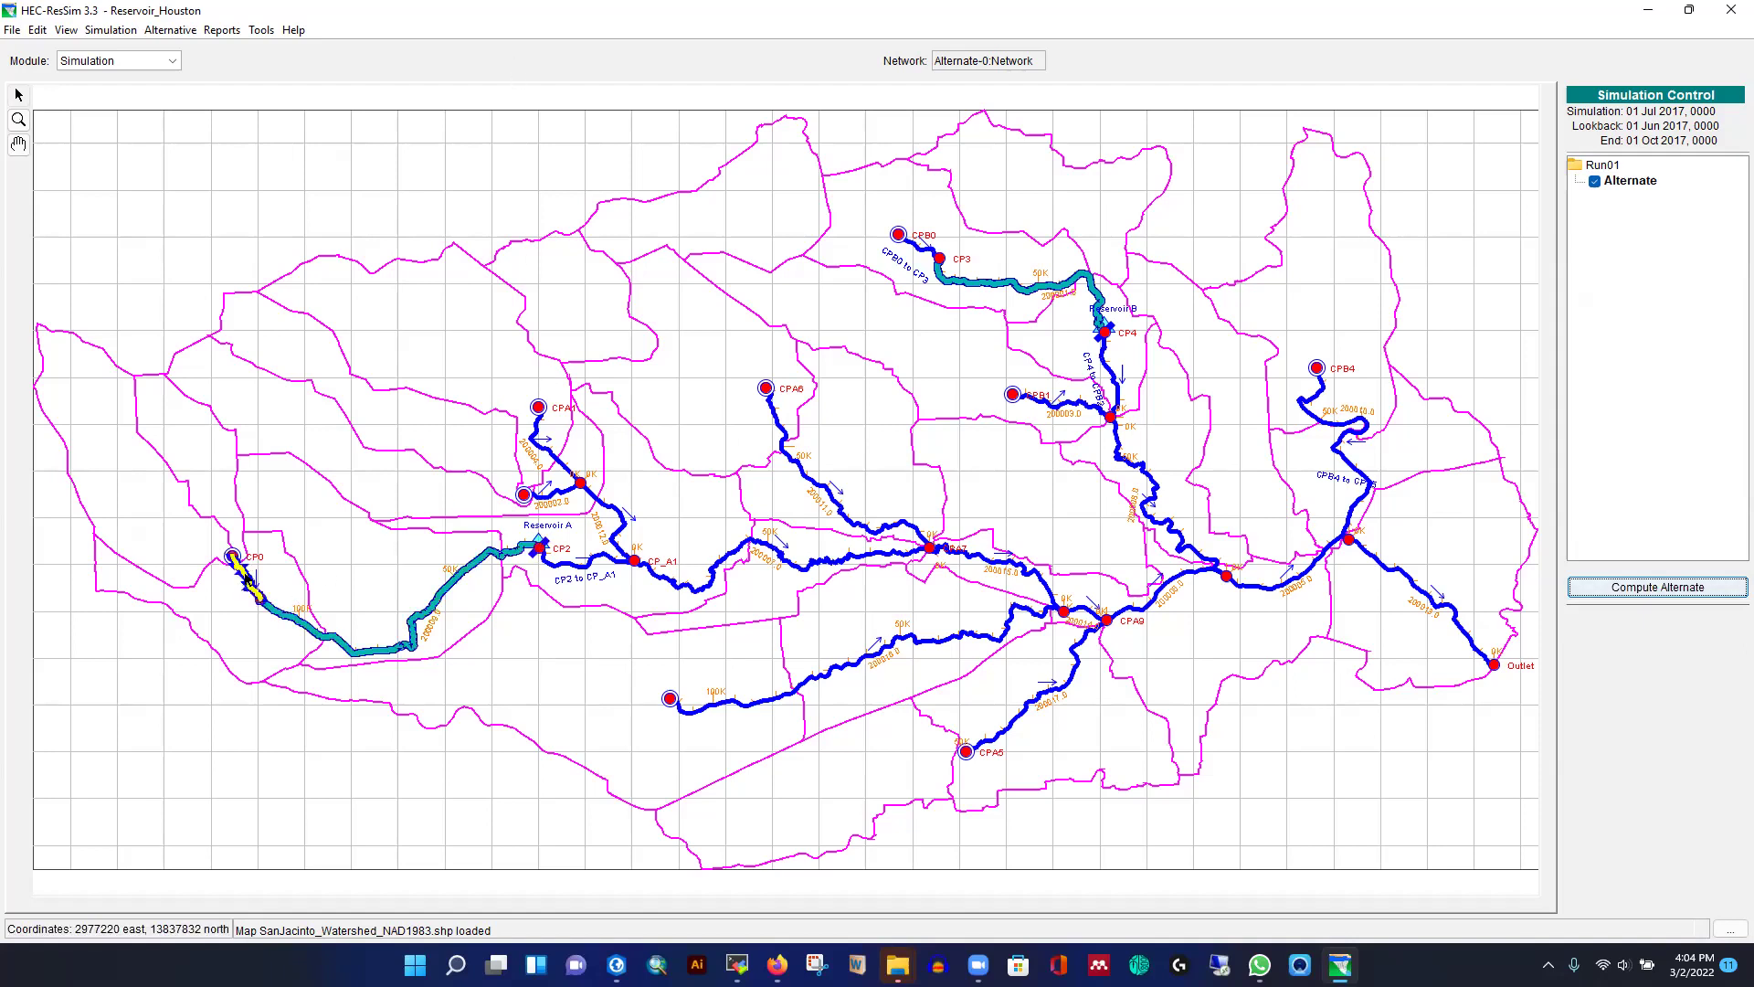
right_click(248, 581)
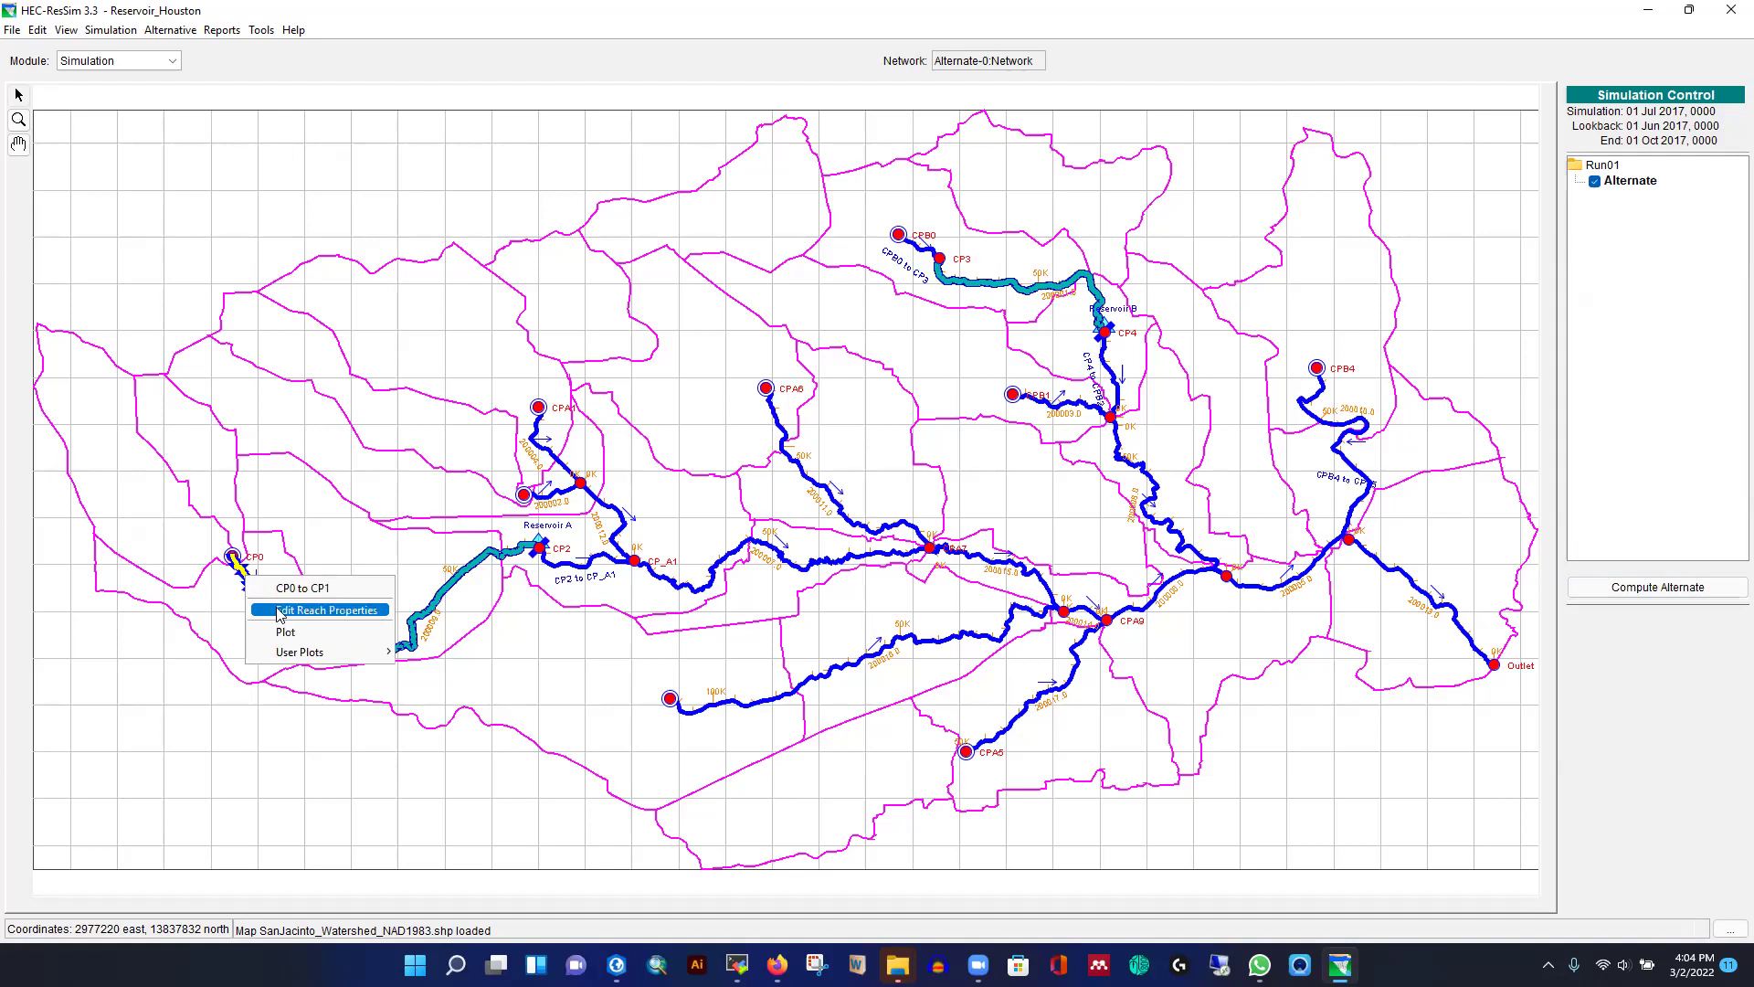
left_click(281, 610)
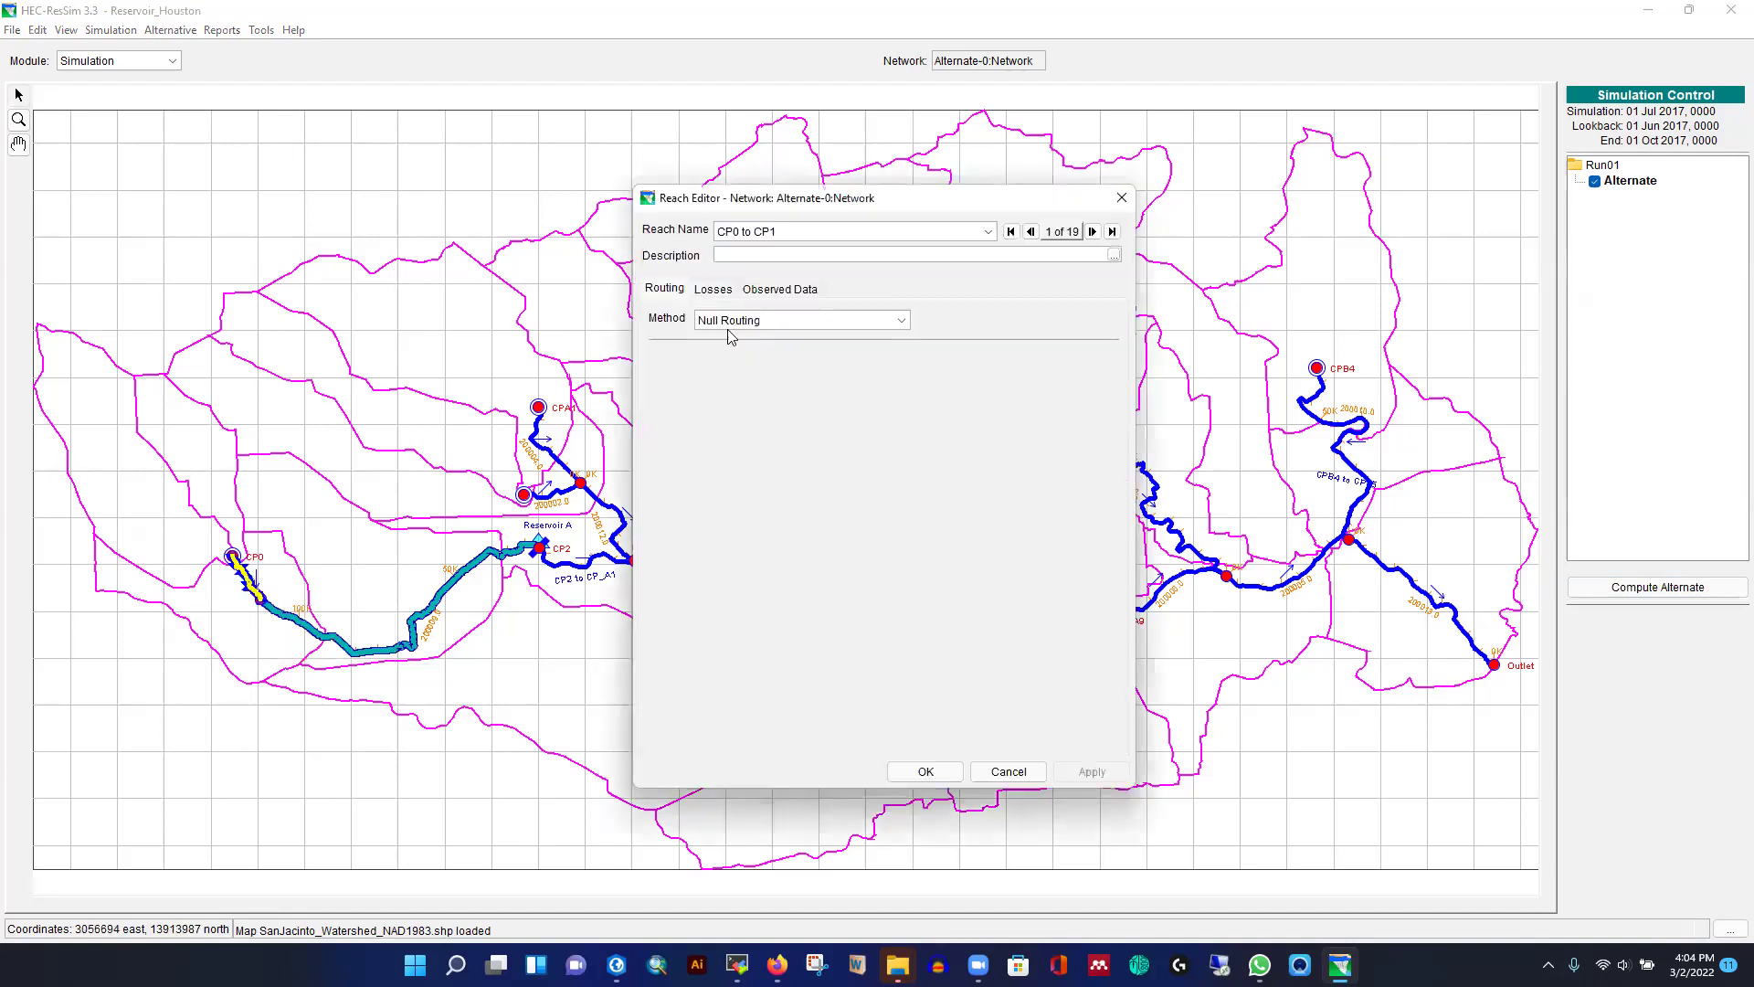
left_click(763, 321)
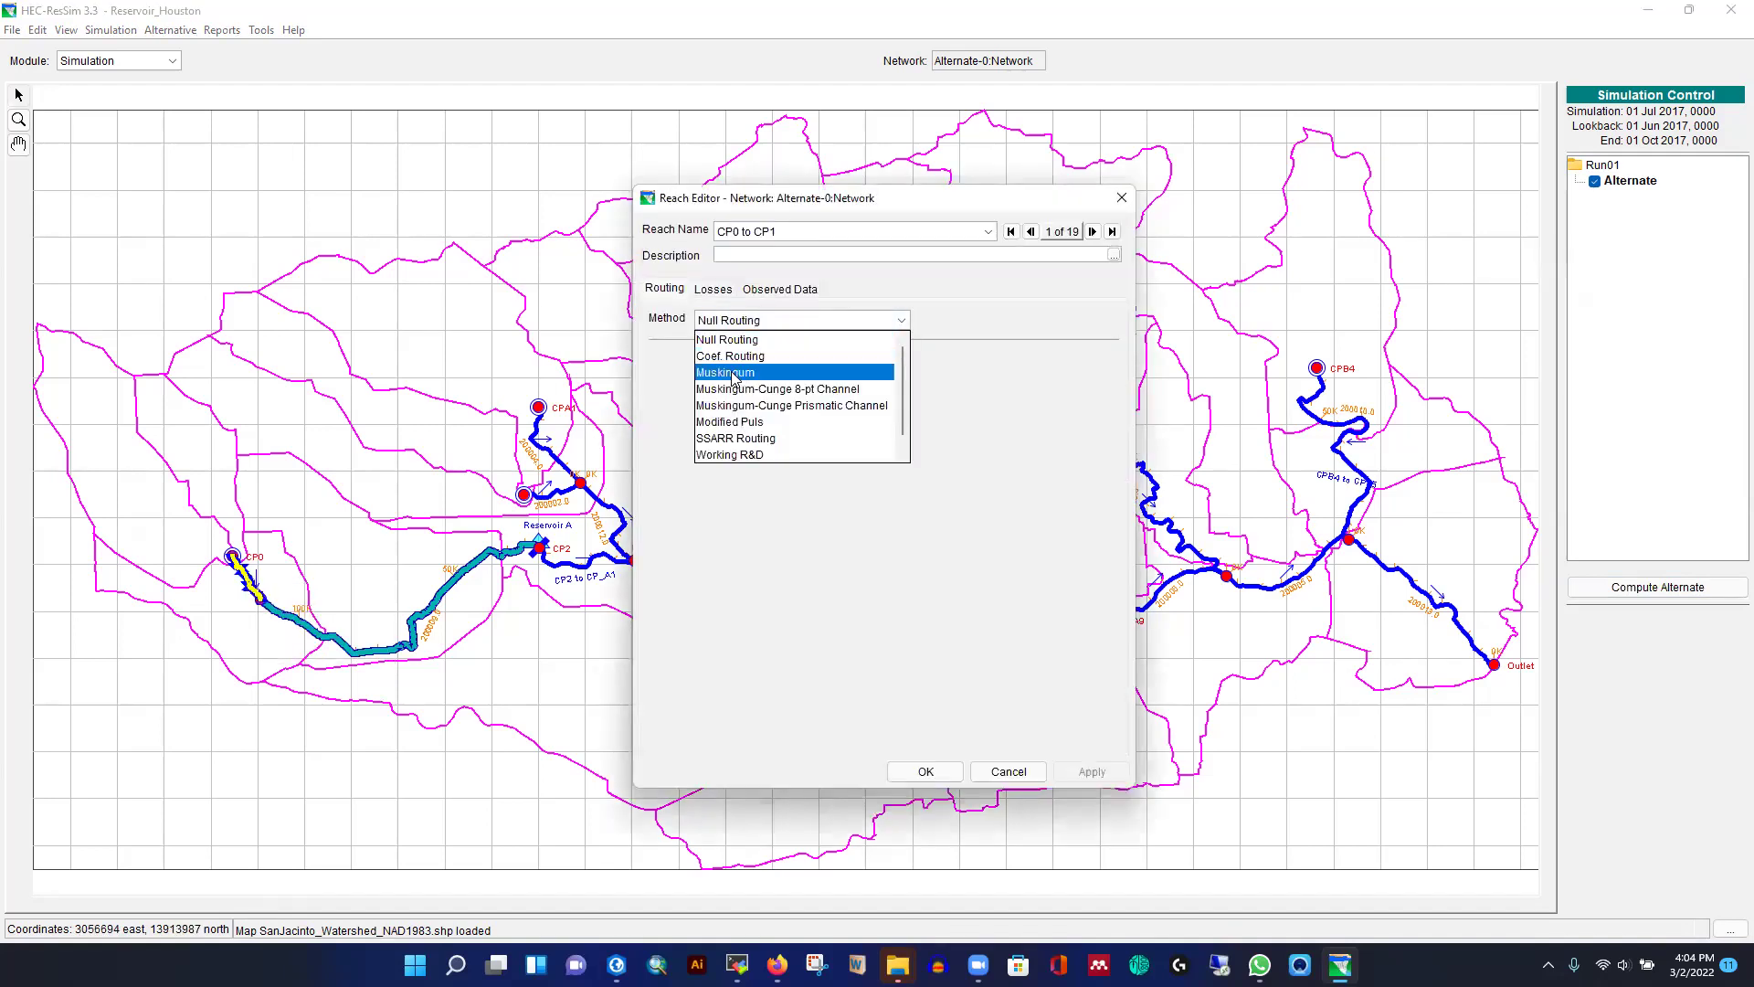
left_click(734, 373)
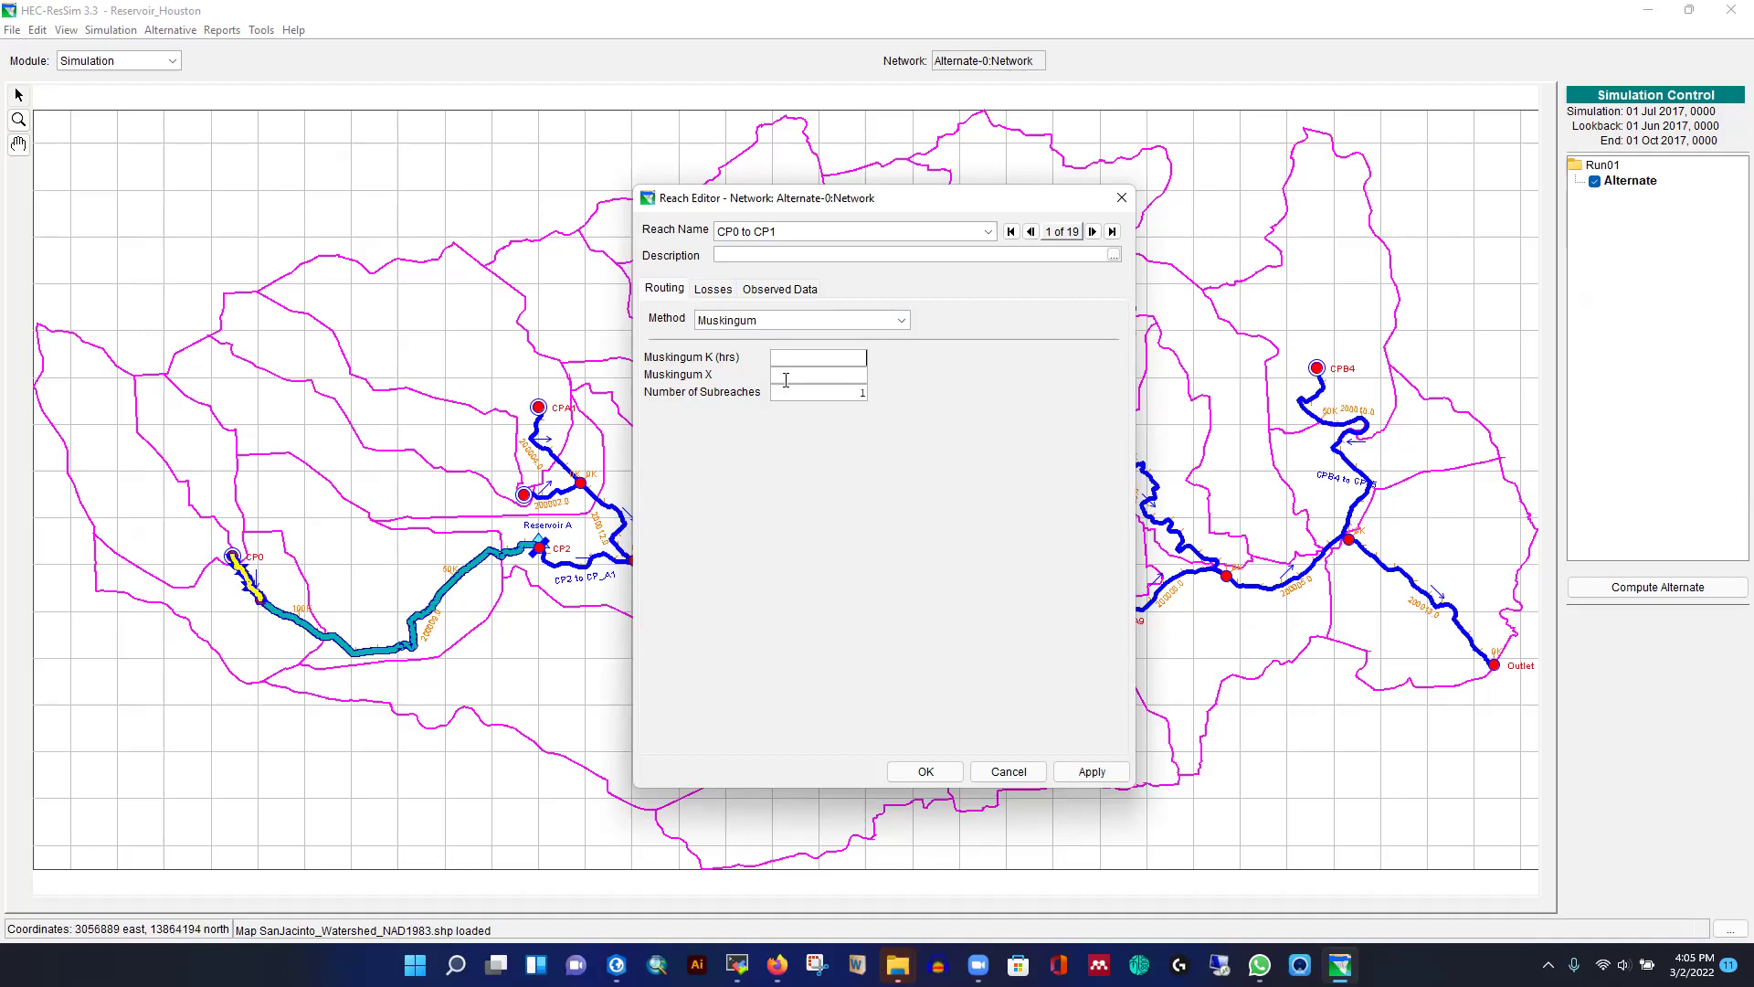
left_click(864, 393)
type("1")
left_click(838, 375)
type("0.25")
left_click(1092, 772)
left_click(926, 770)
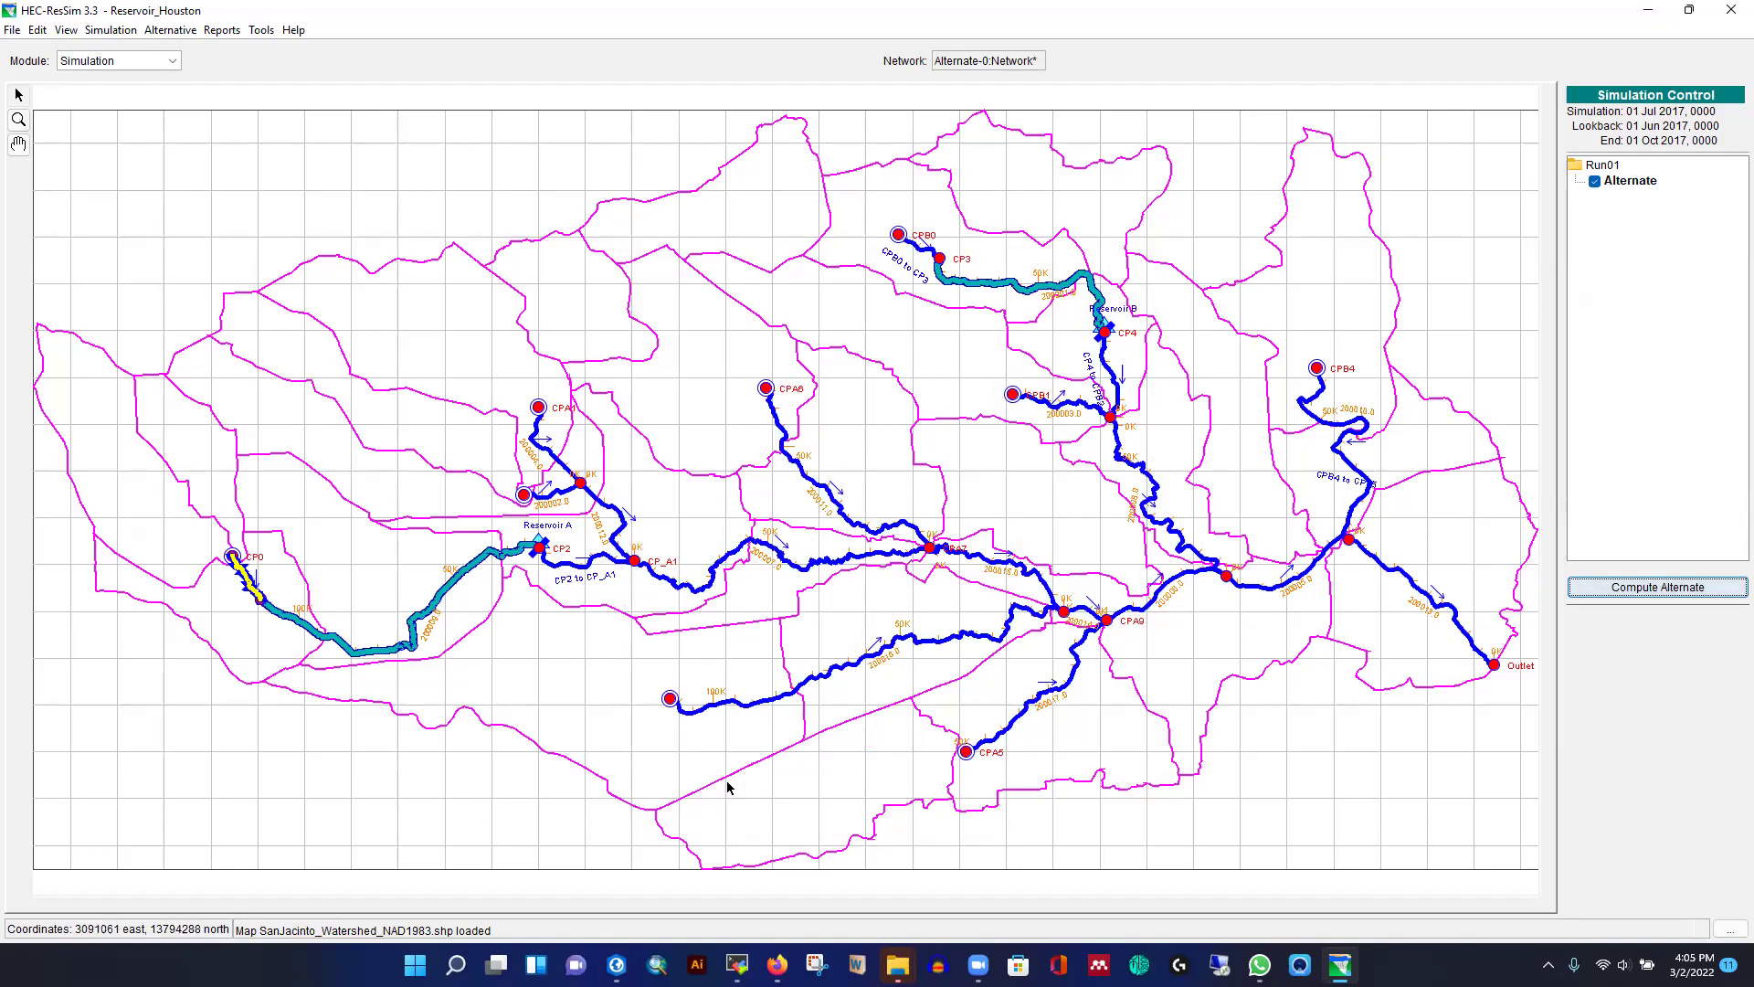
- Set reach CP_A1 to CPA7 to Muskingum routing with K of 5 hours
left_click(751, 543)
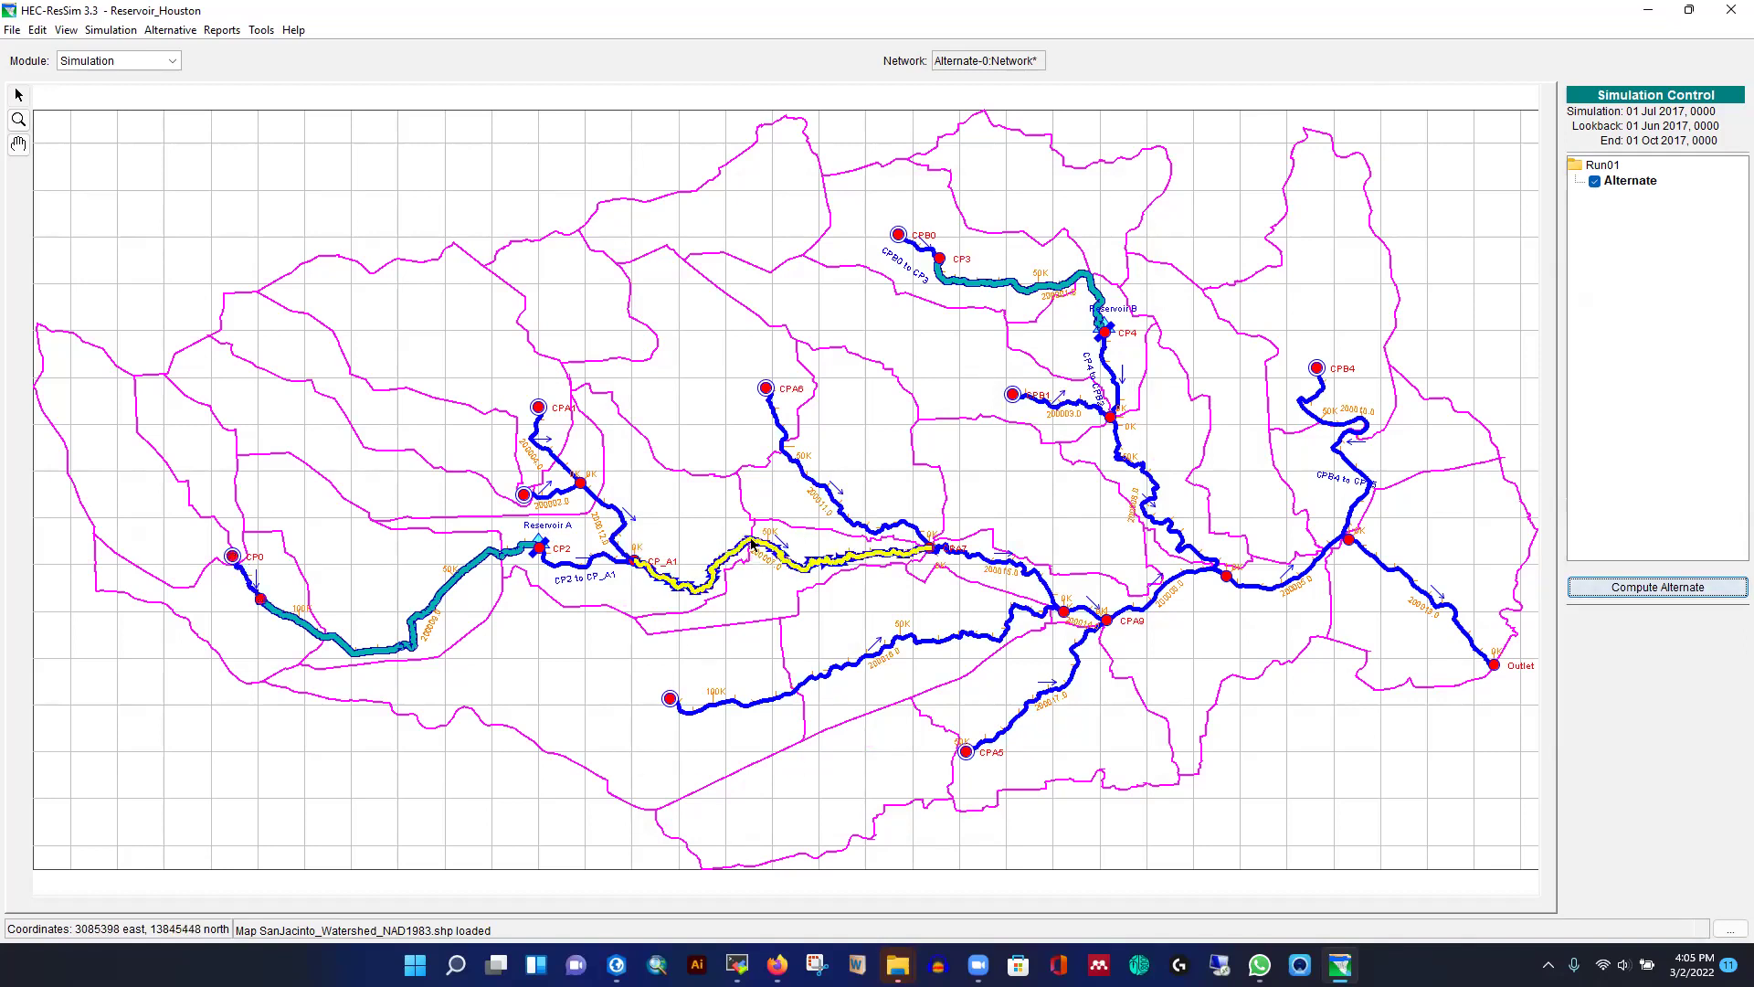
right_click(752, 541)
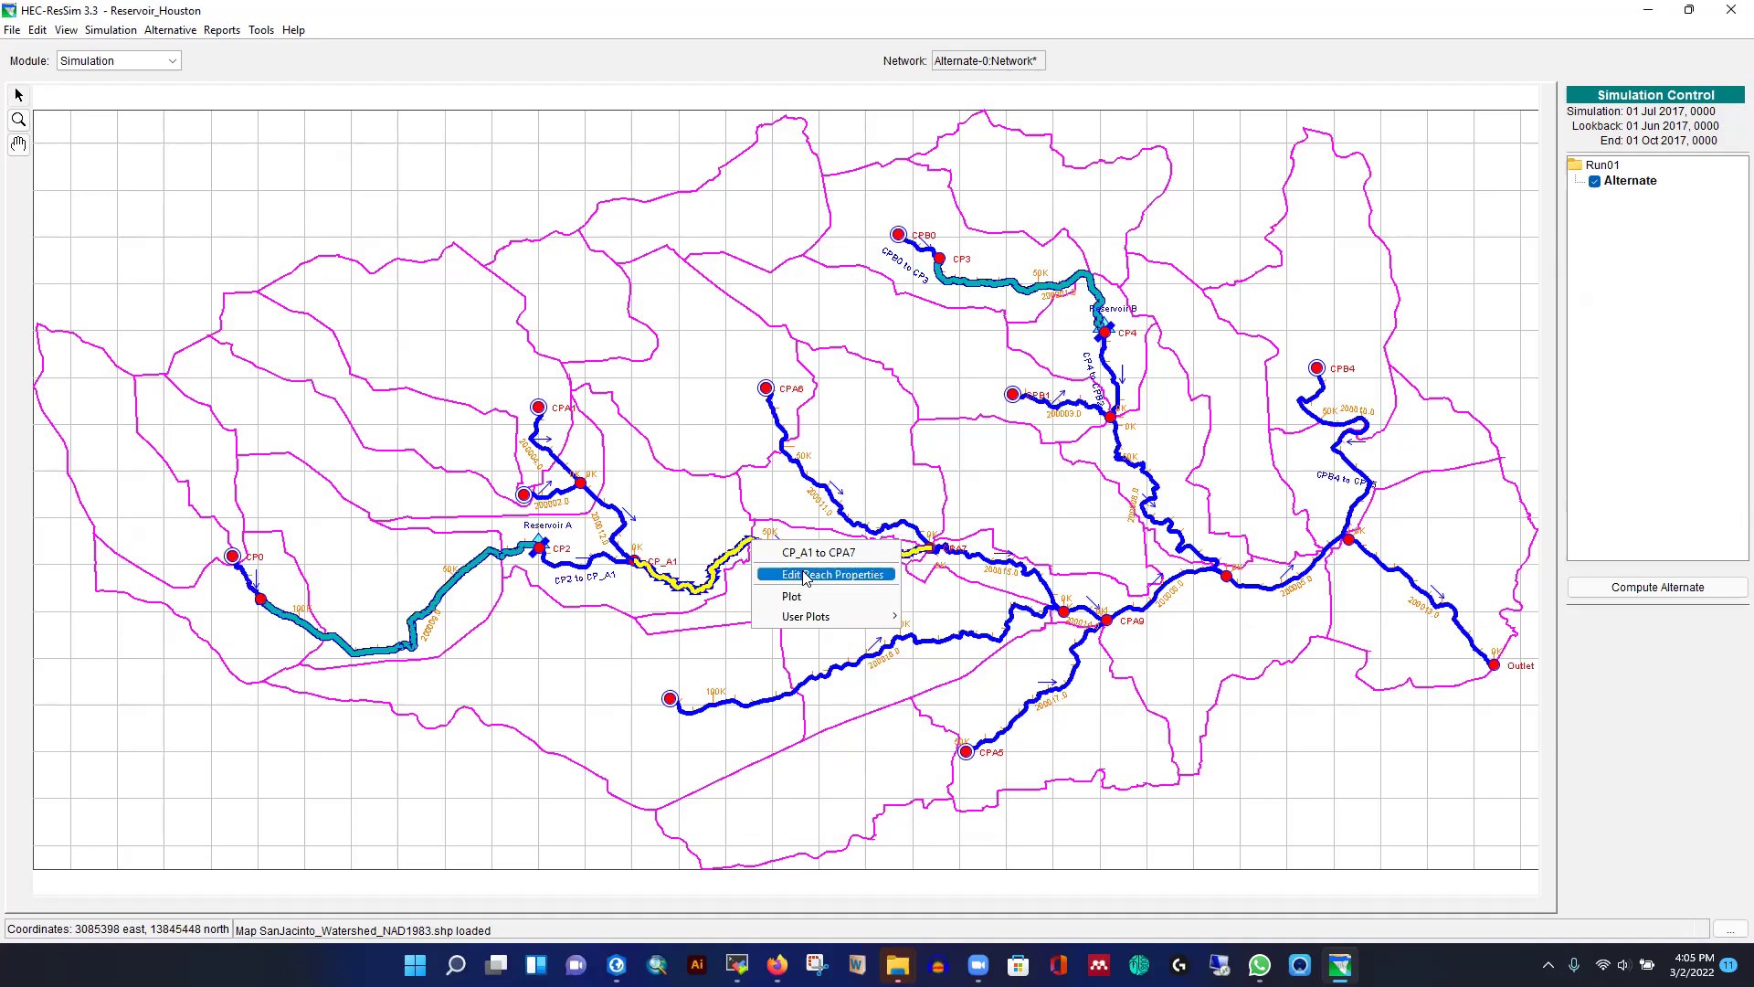
left_click(805, 575)
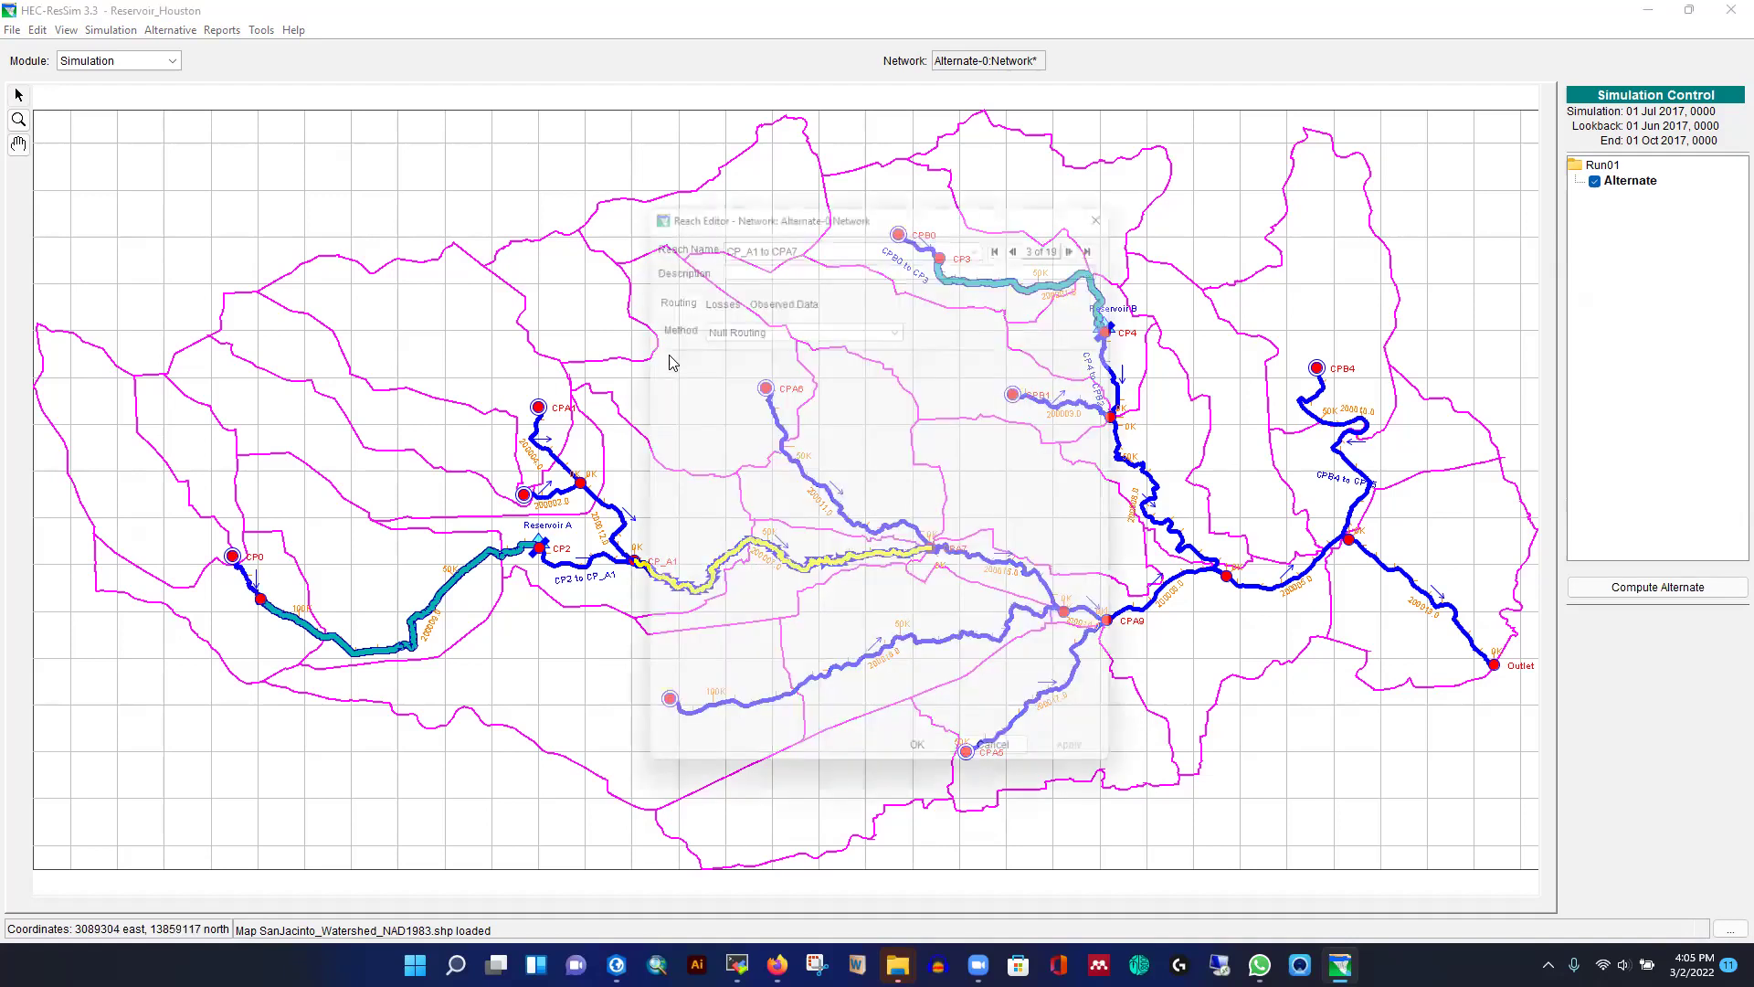
left_click(773, 321)
left_click(745, 374)
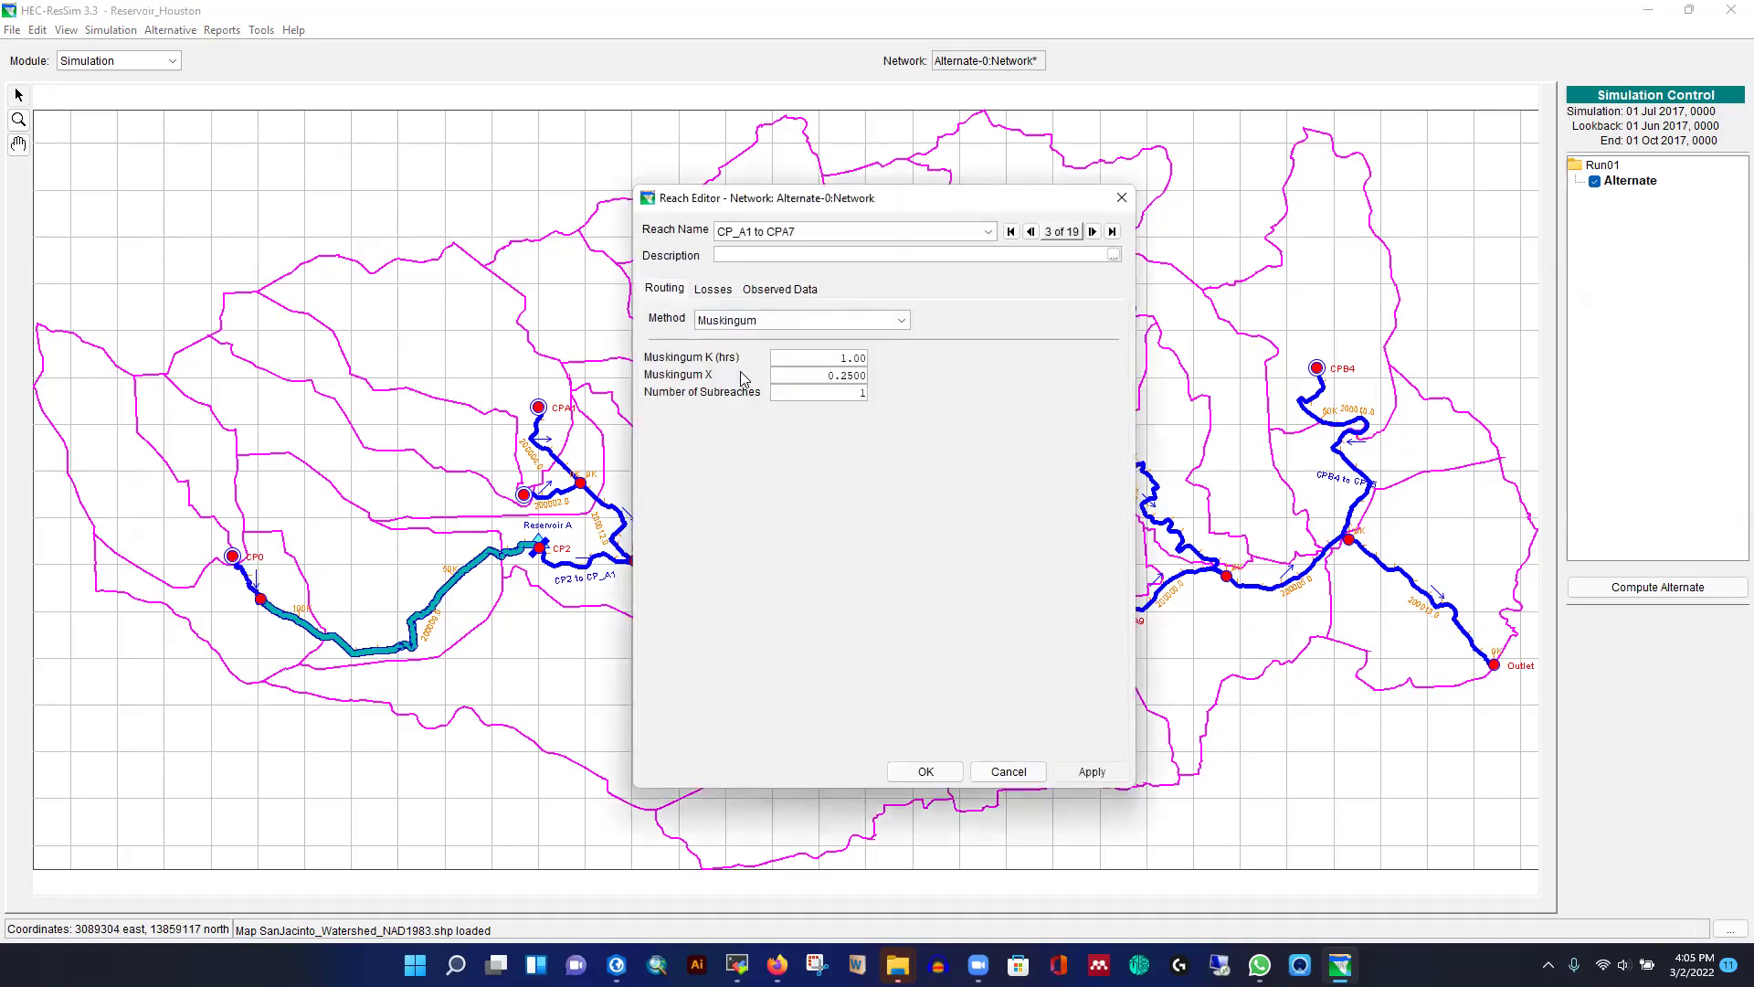
left_click(828, 361)
type("5")
left_click(1092, 771)
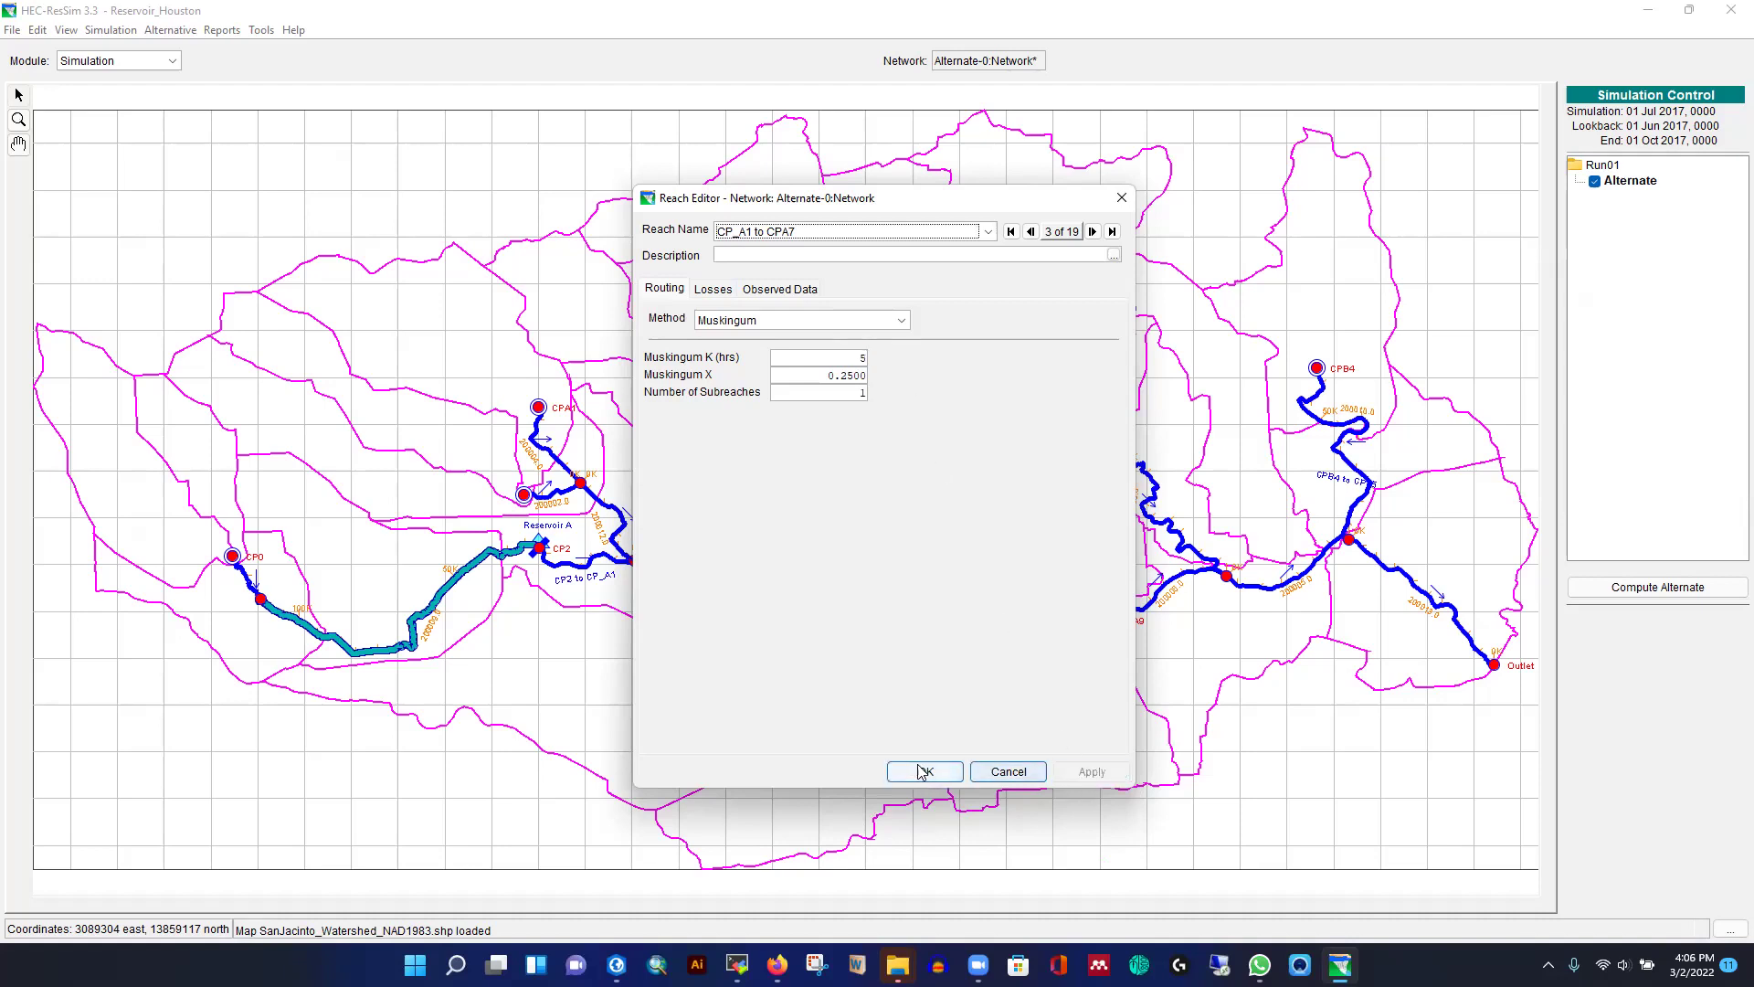
left_click(925, 772)
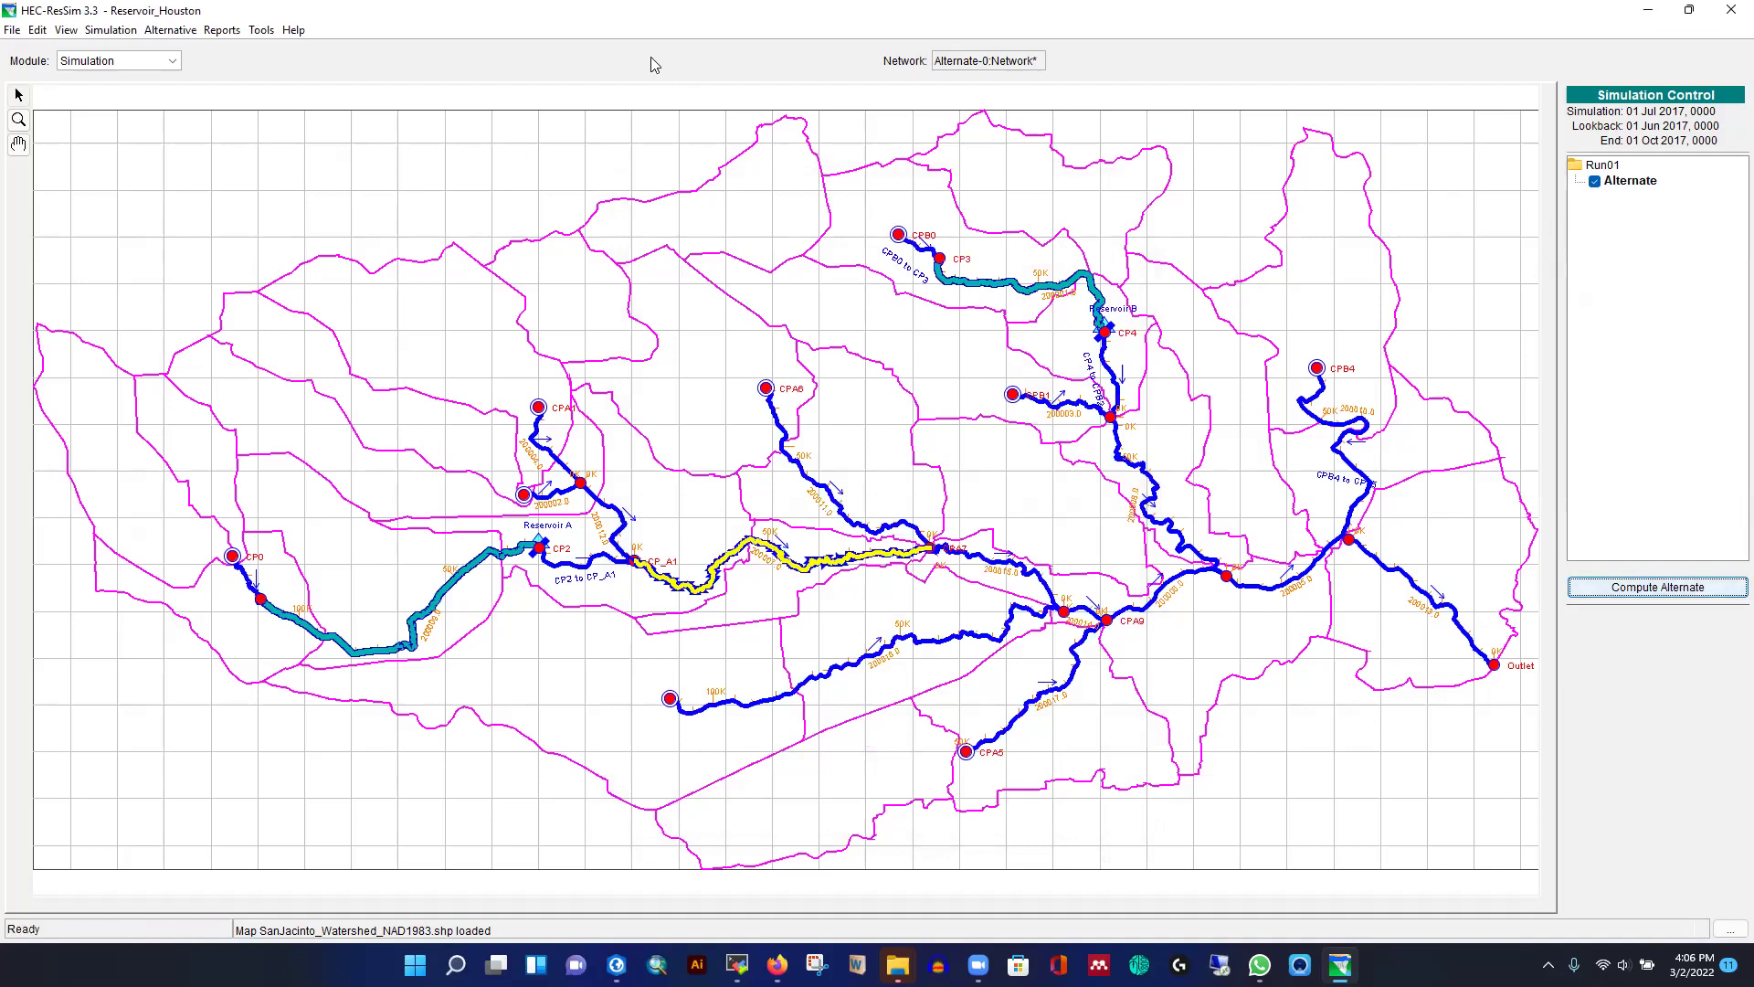
- View the CPA7 flow plot full screen, then recompute the Alternate with Muskingum routing
right_click(930, 548)
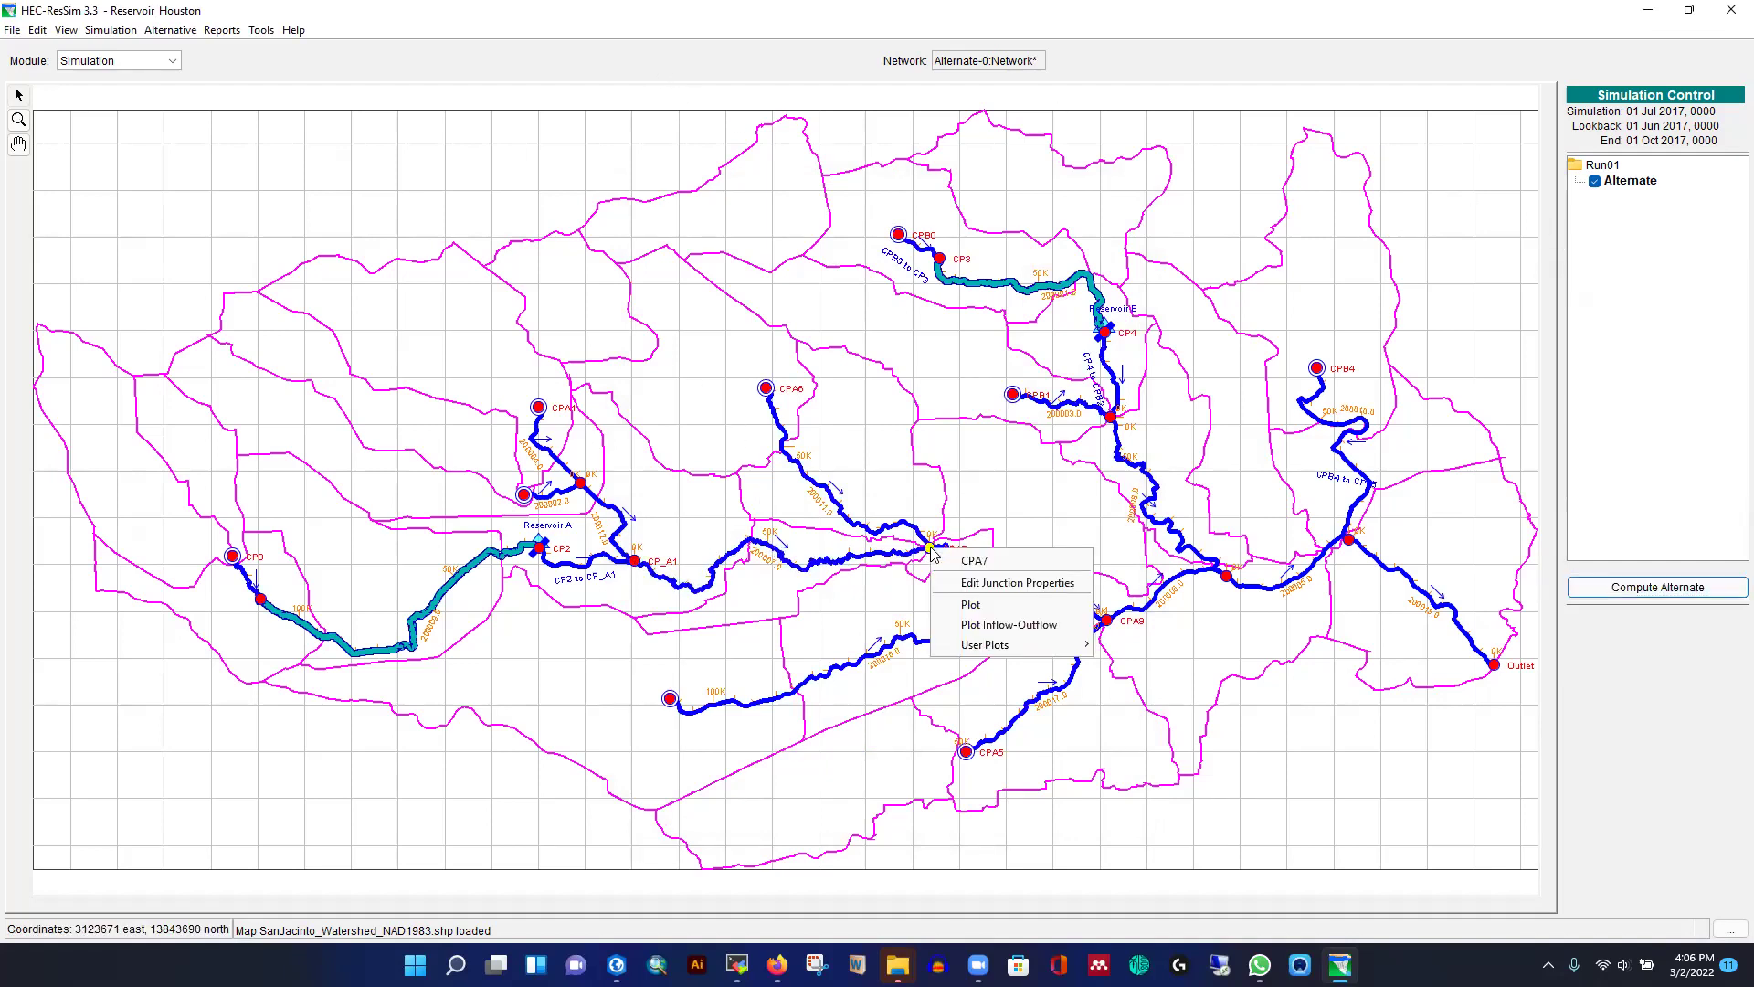
left_click(973, 605)
left_click(1080, 257)
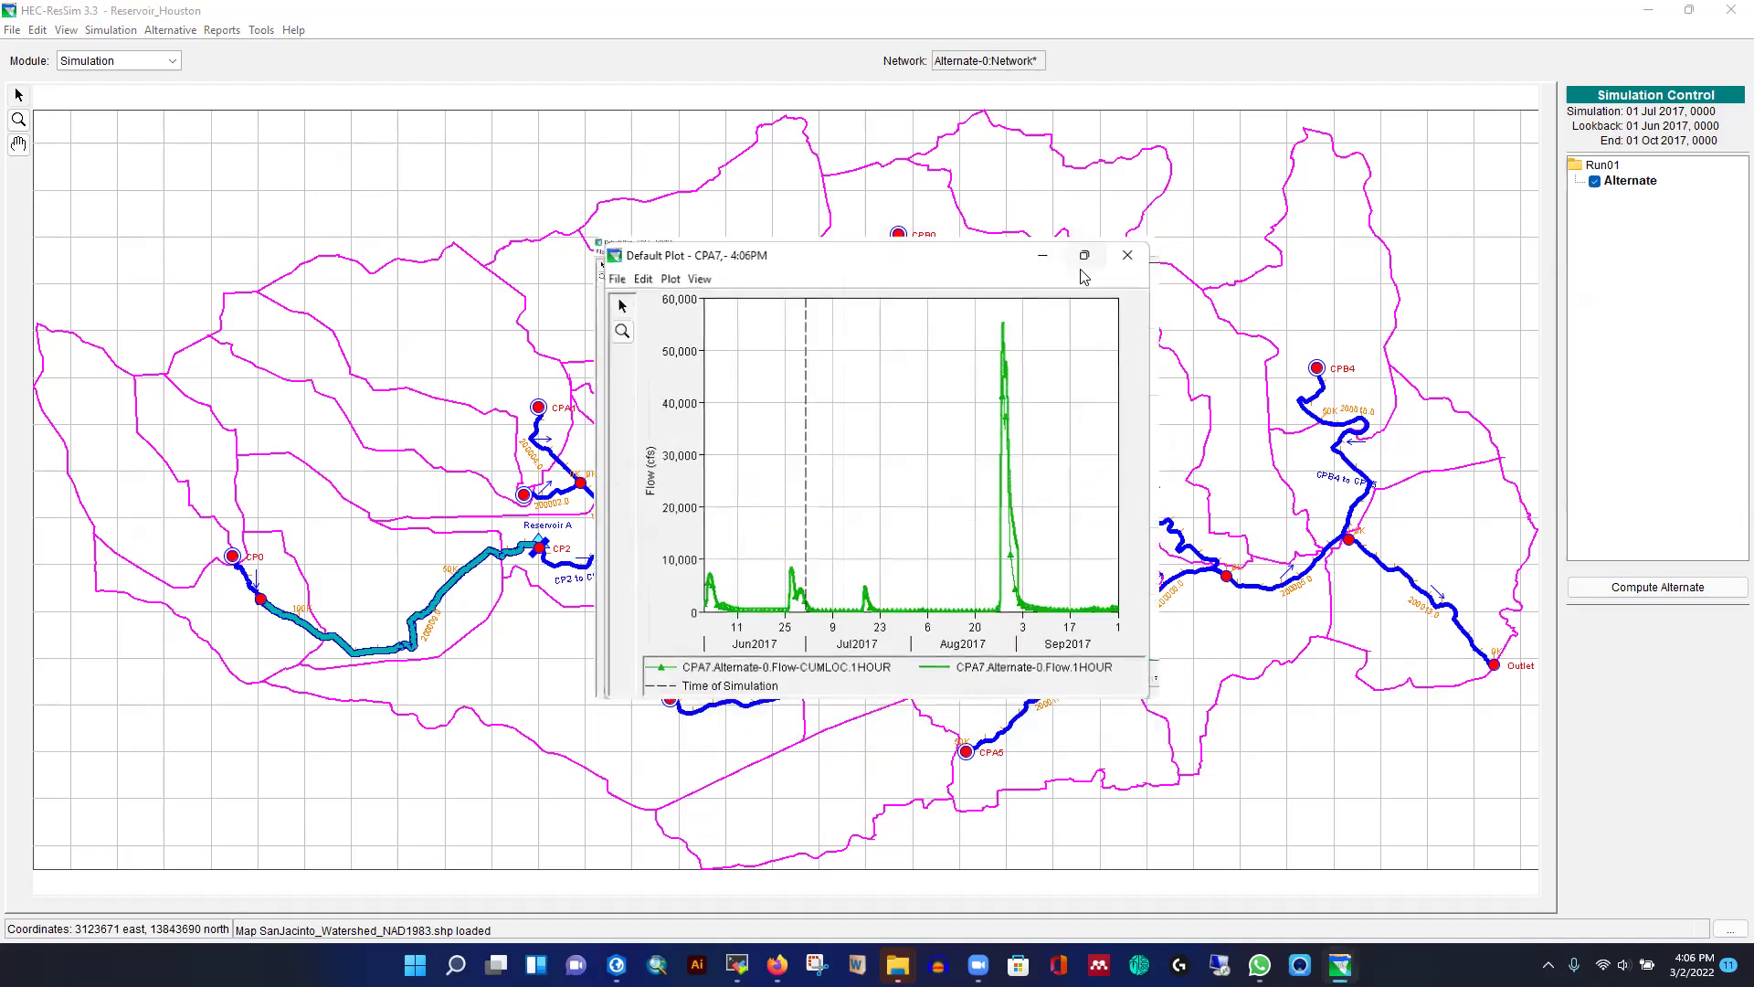
left_click(1730, 11)
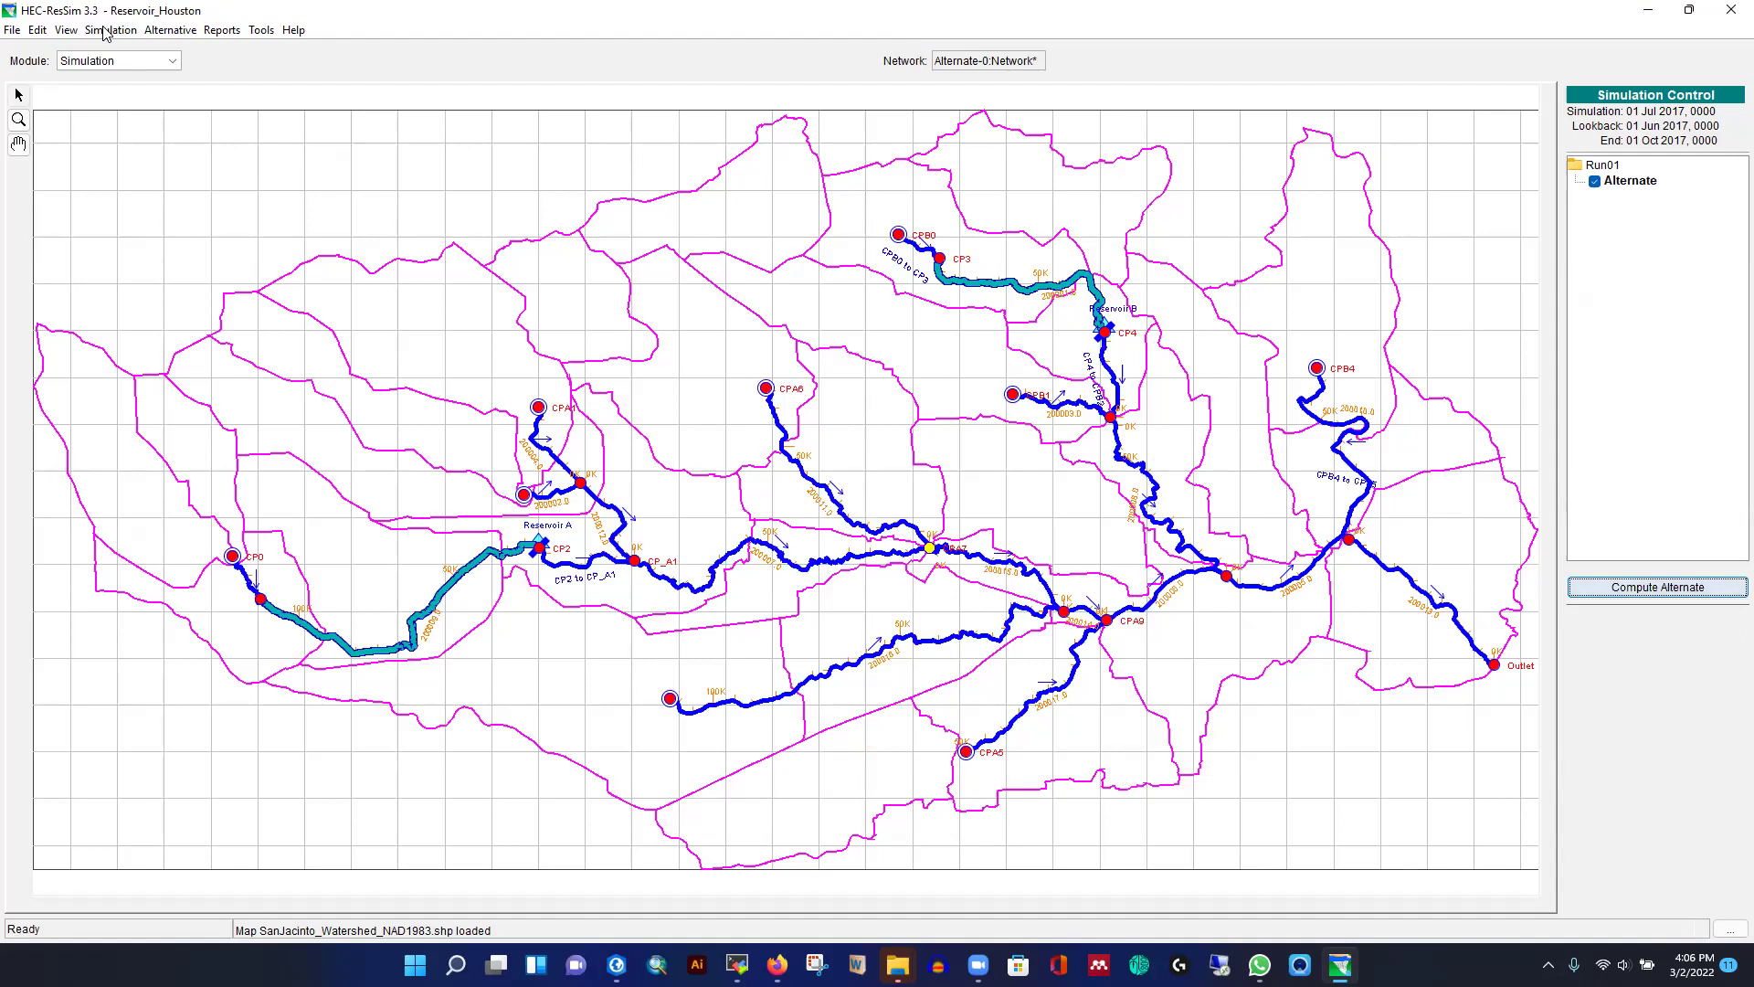
left_click(1625, 587)
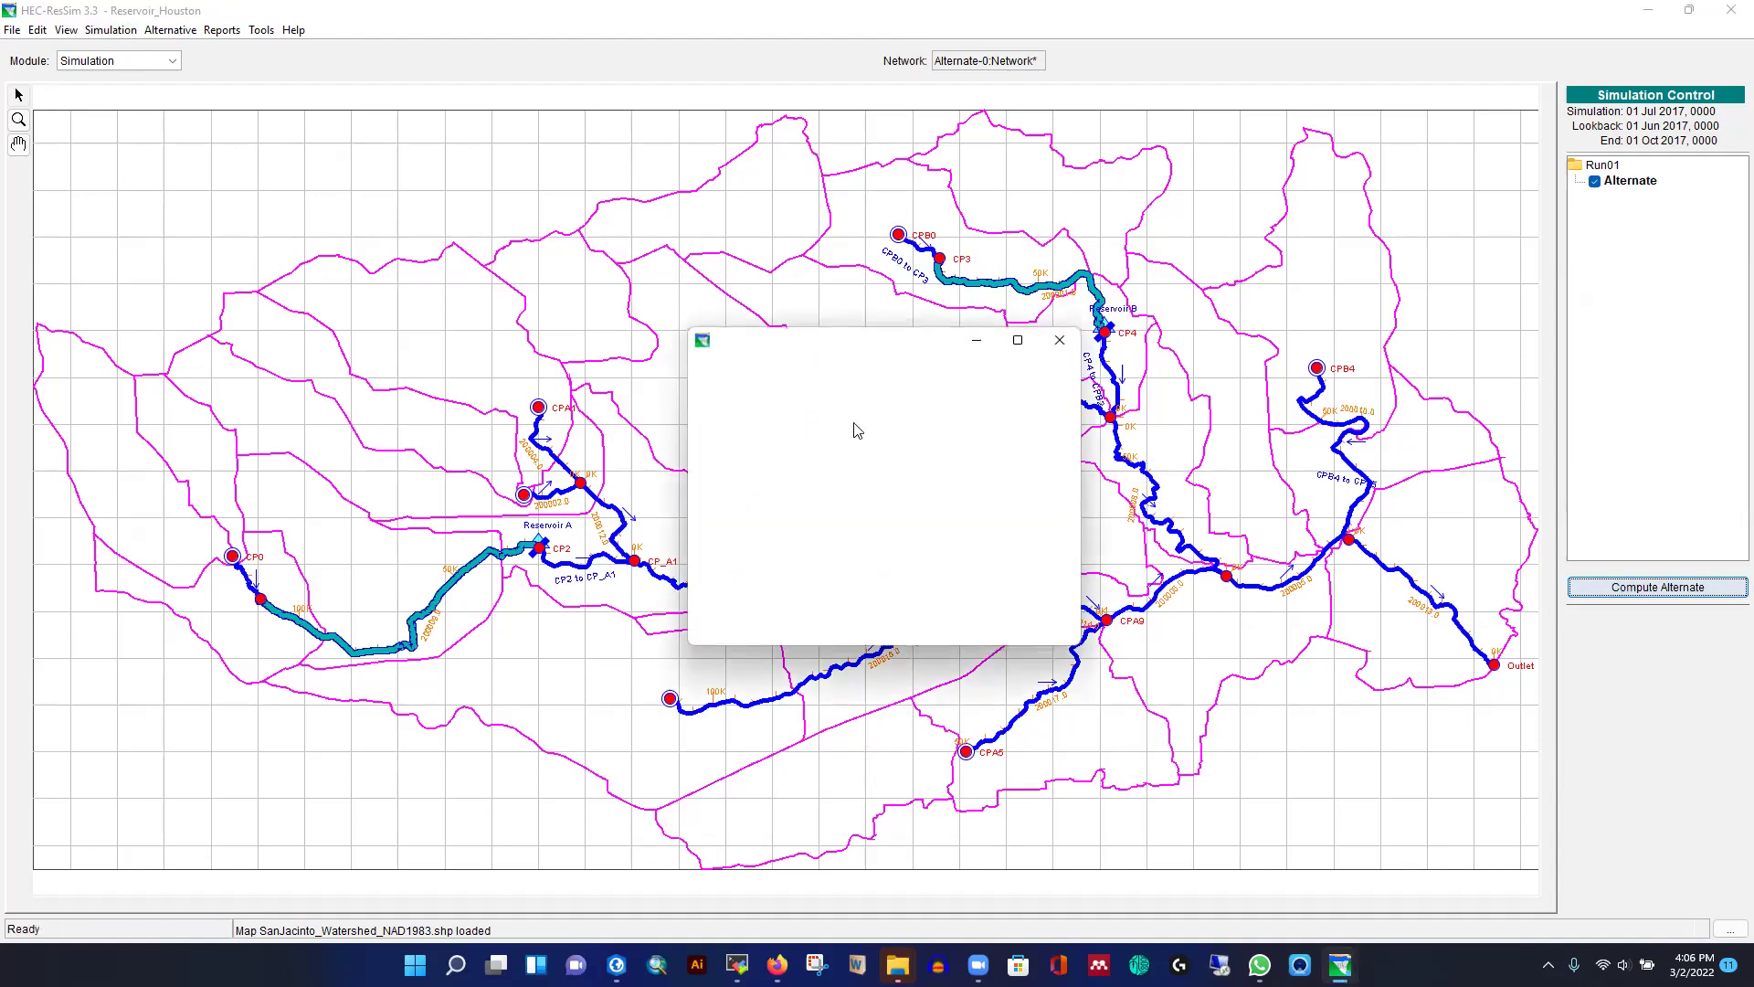
left_click(884, 629)
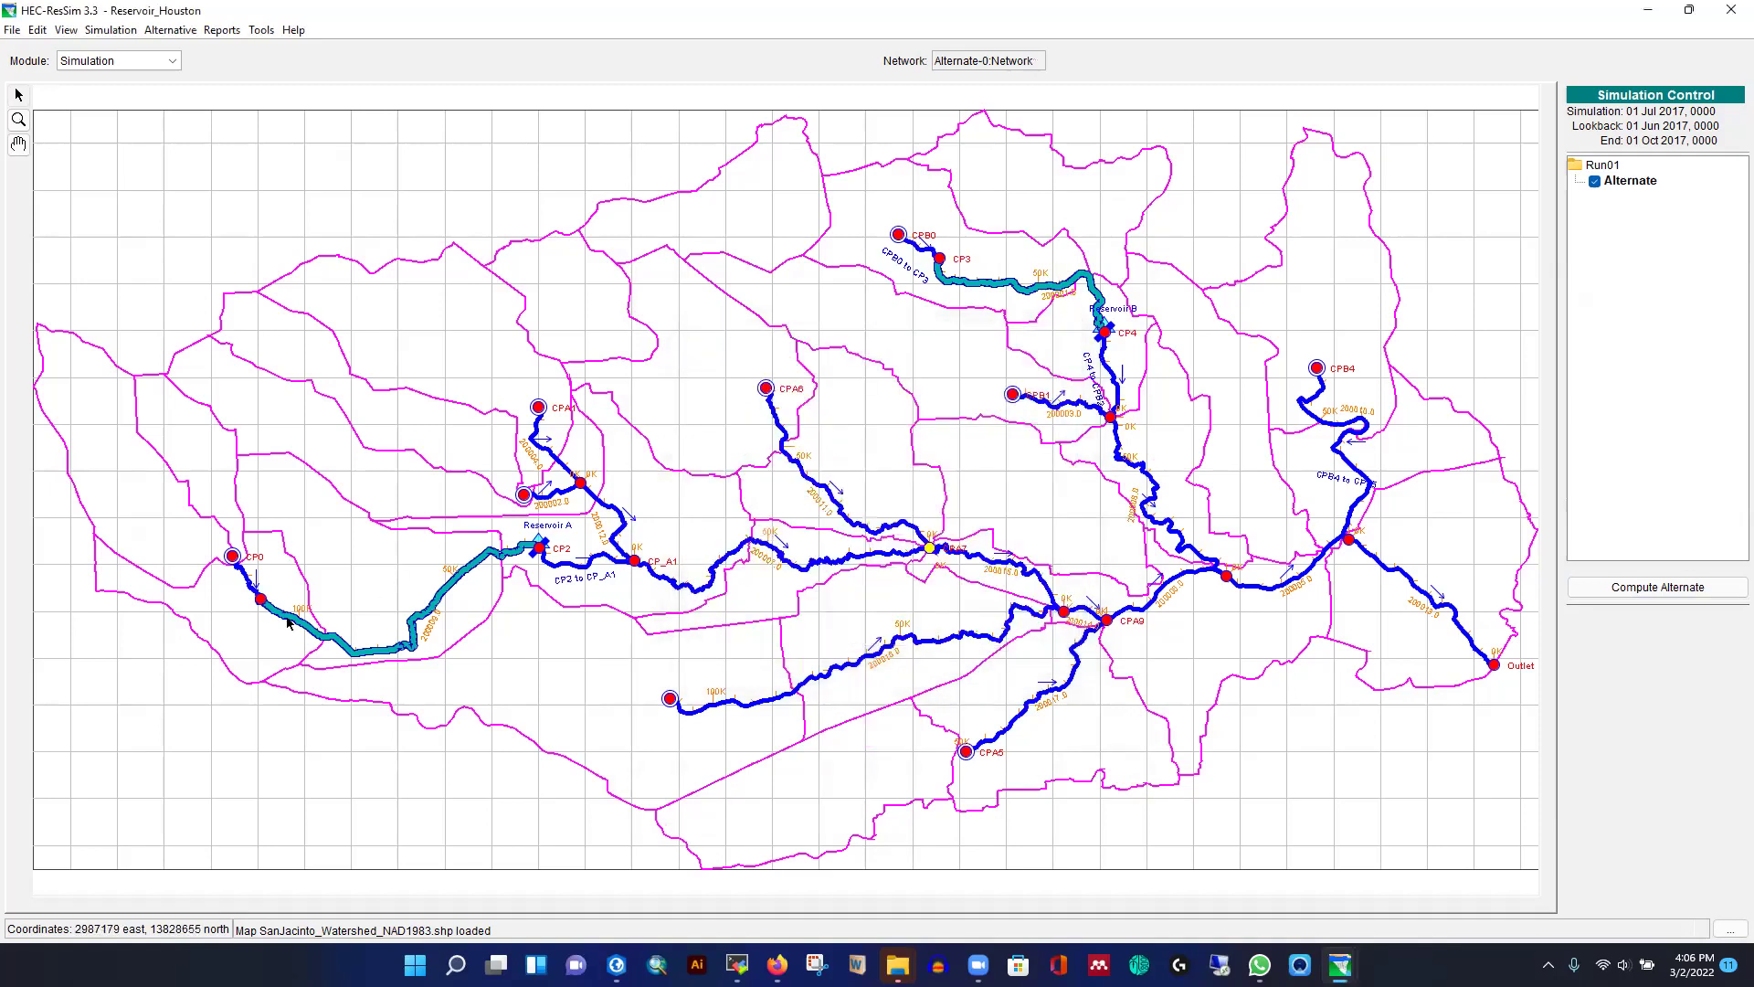
right_click(260, 601)
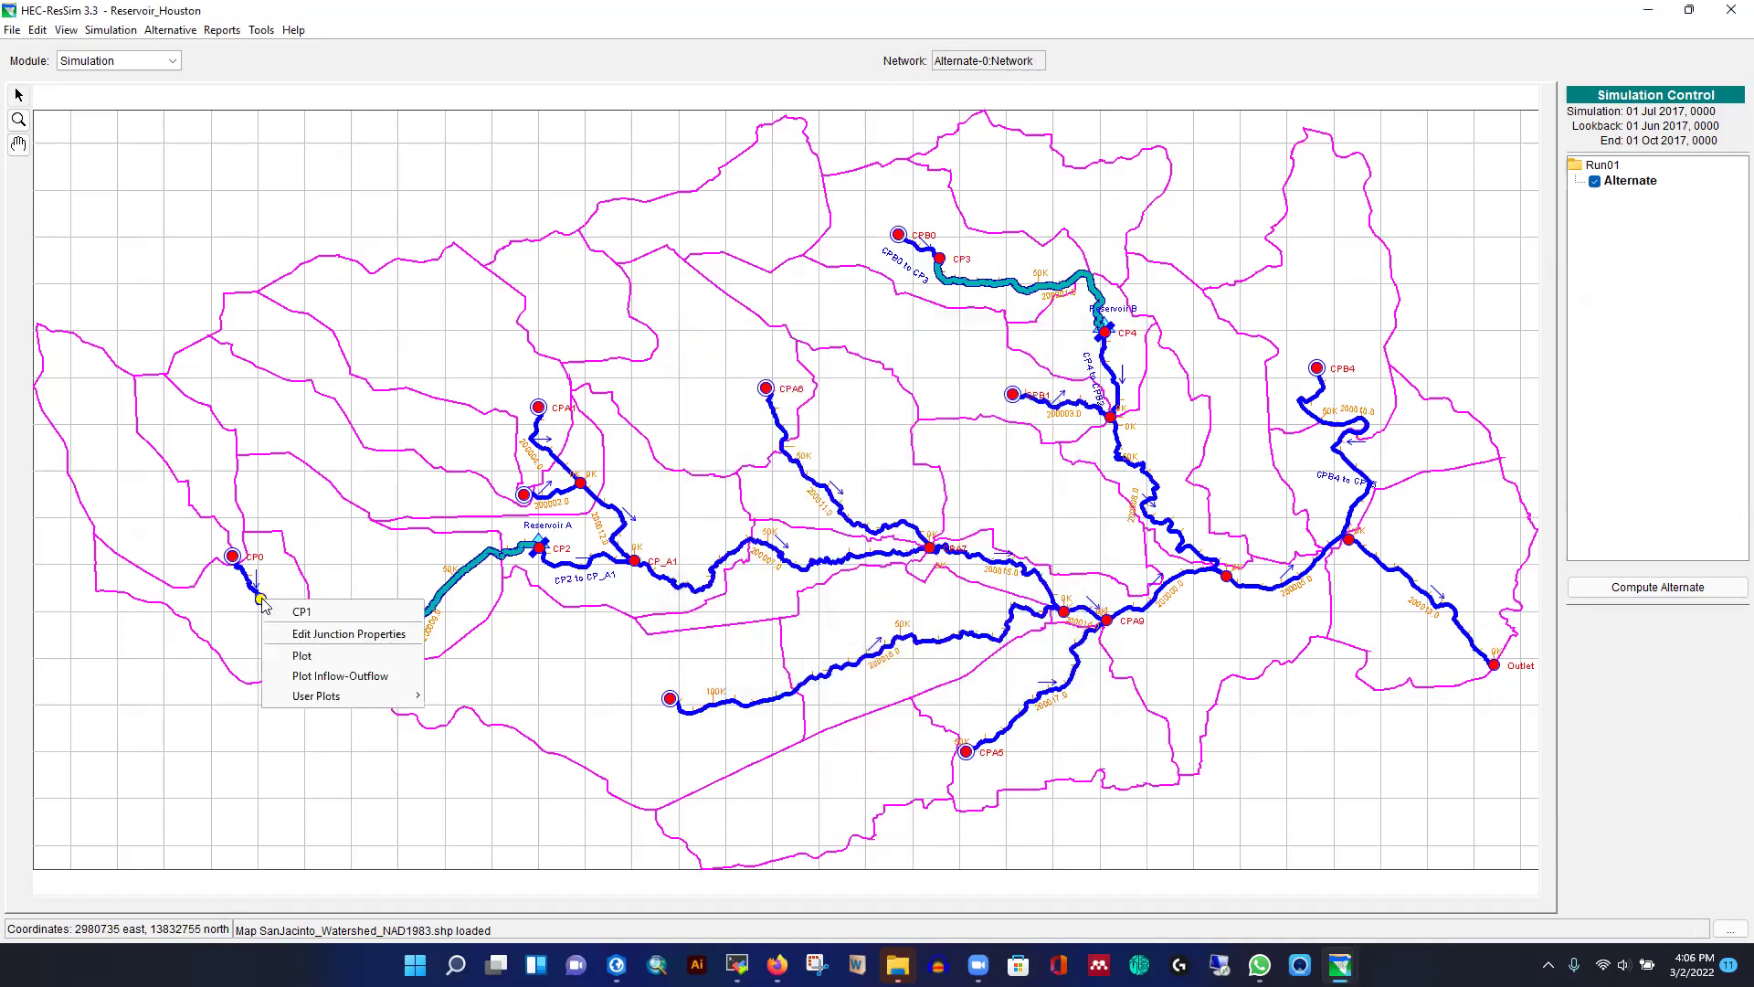
left_click(303, 651)
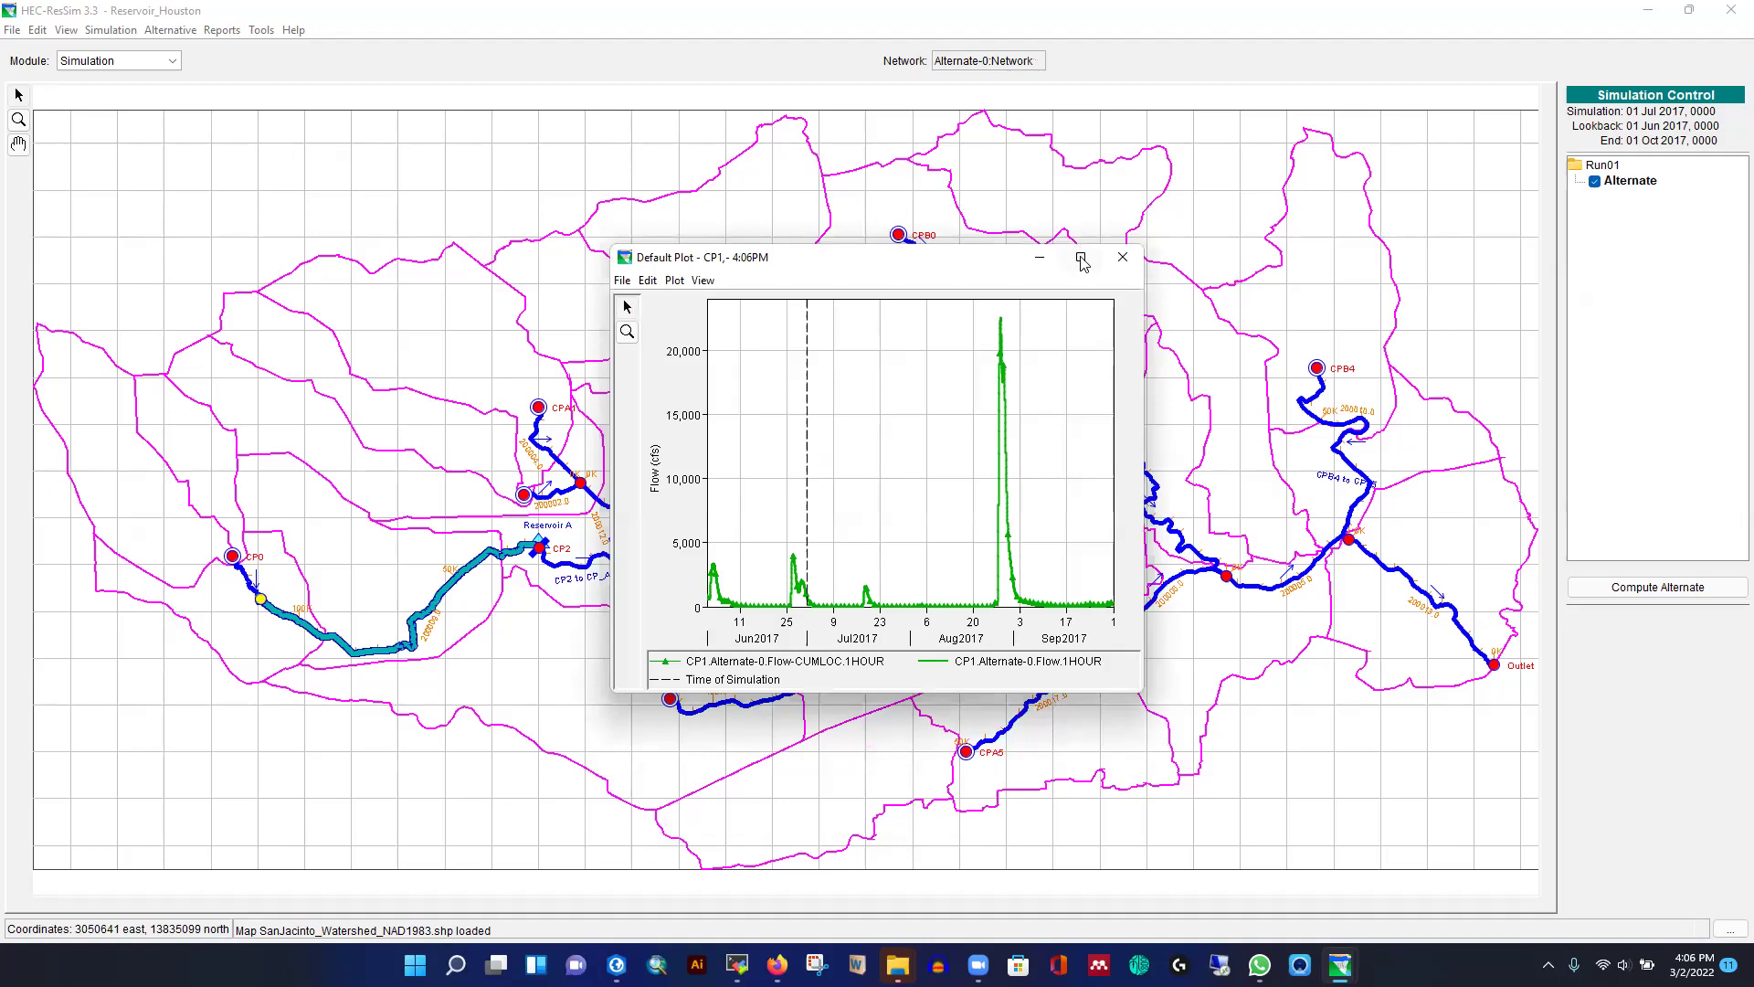
double_click(1084, 265)
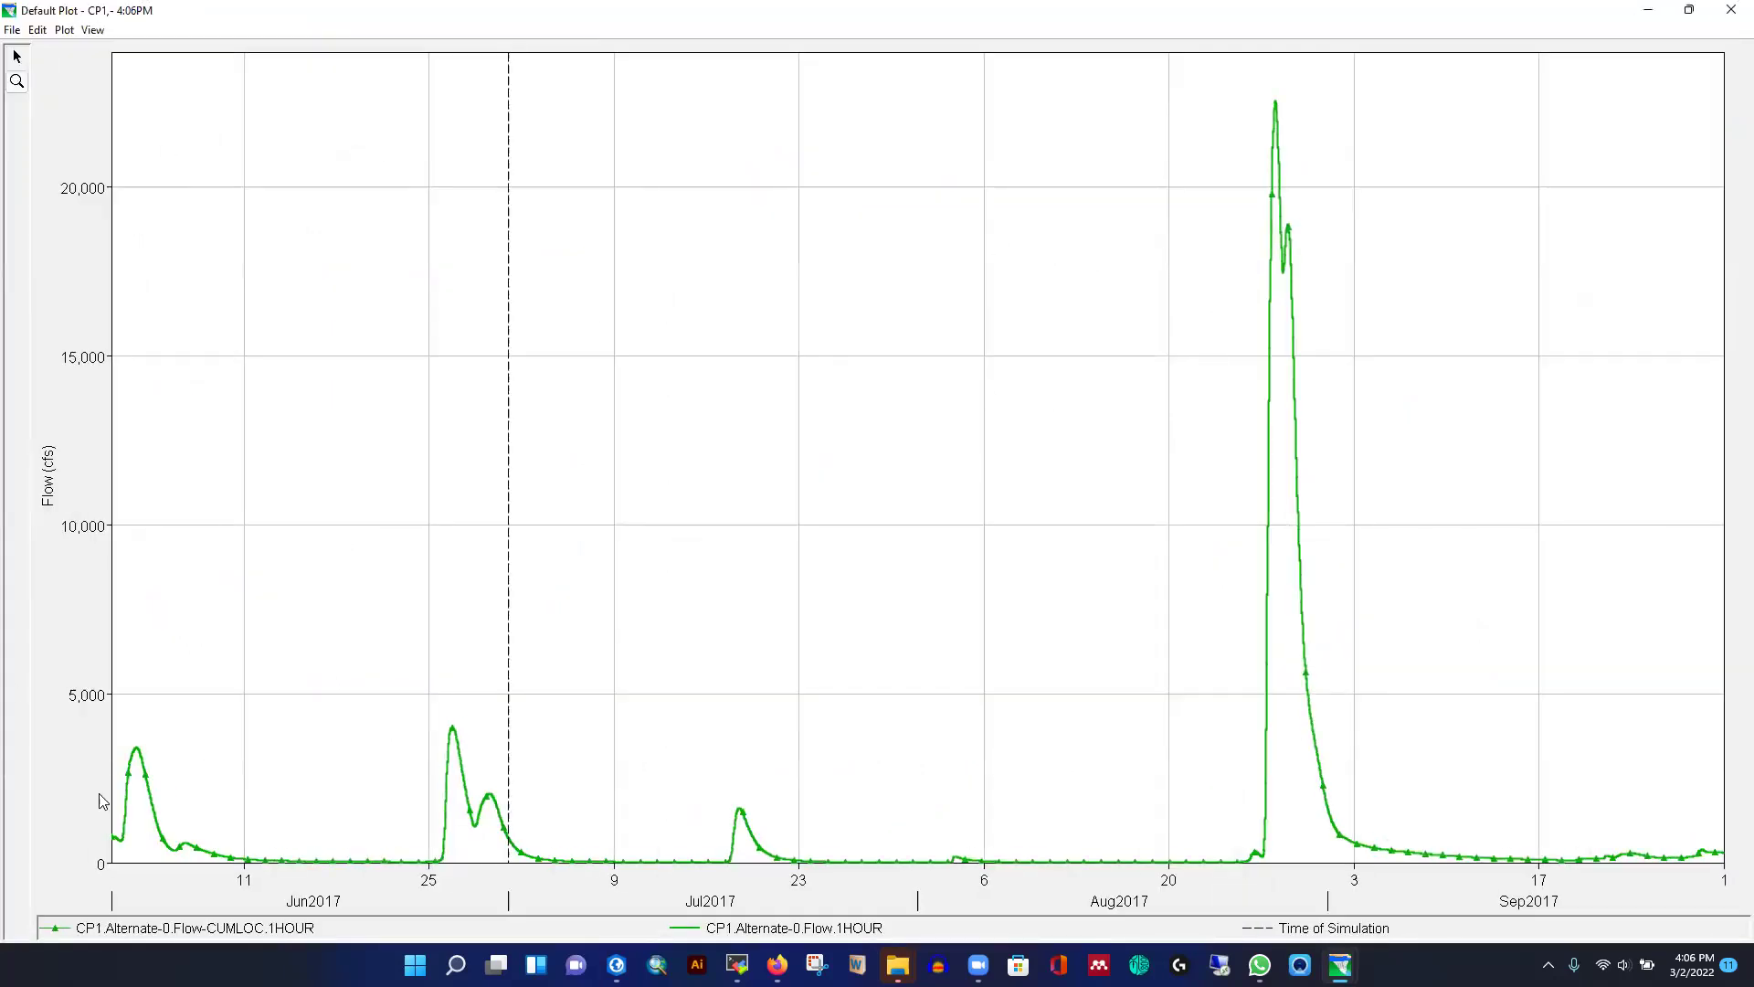
left_click(1730, 11)
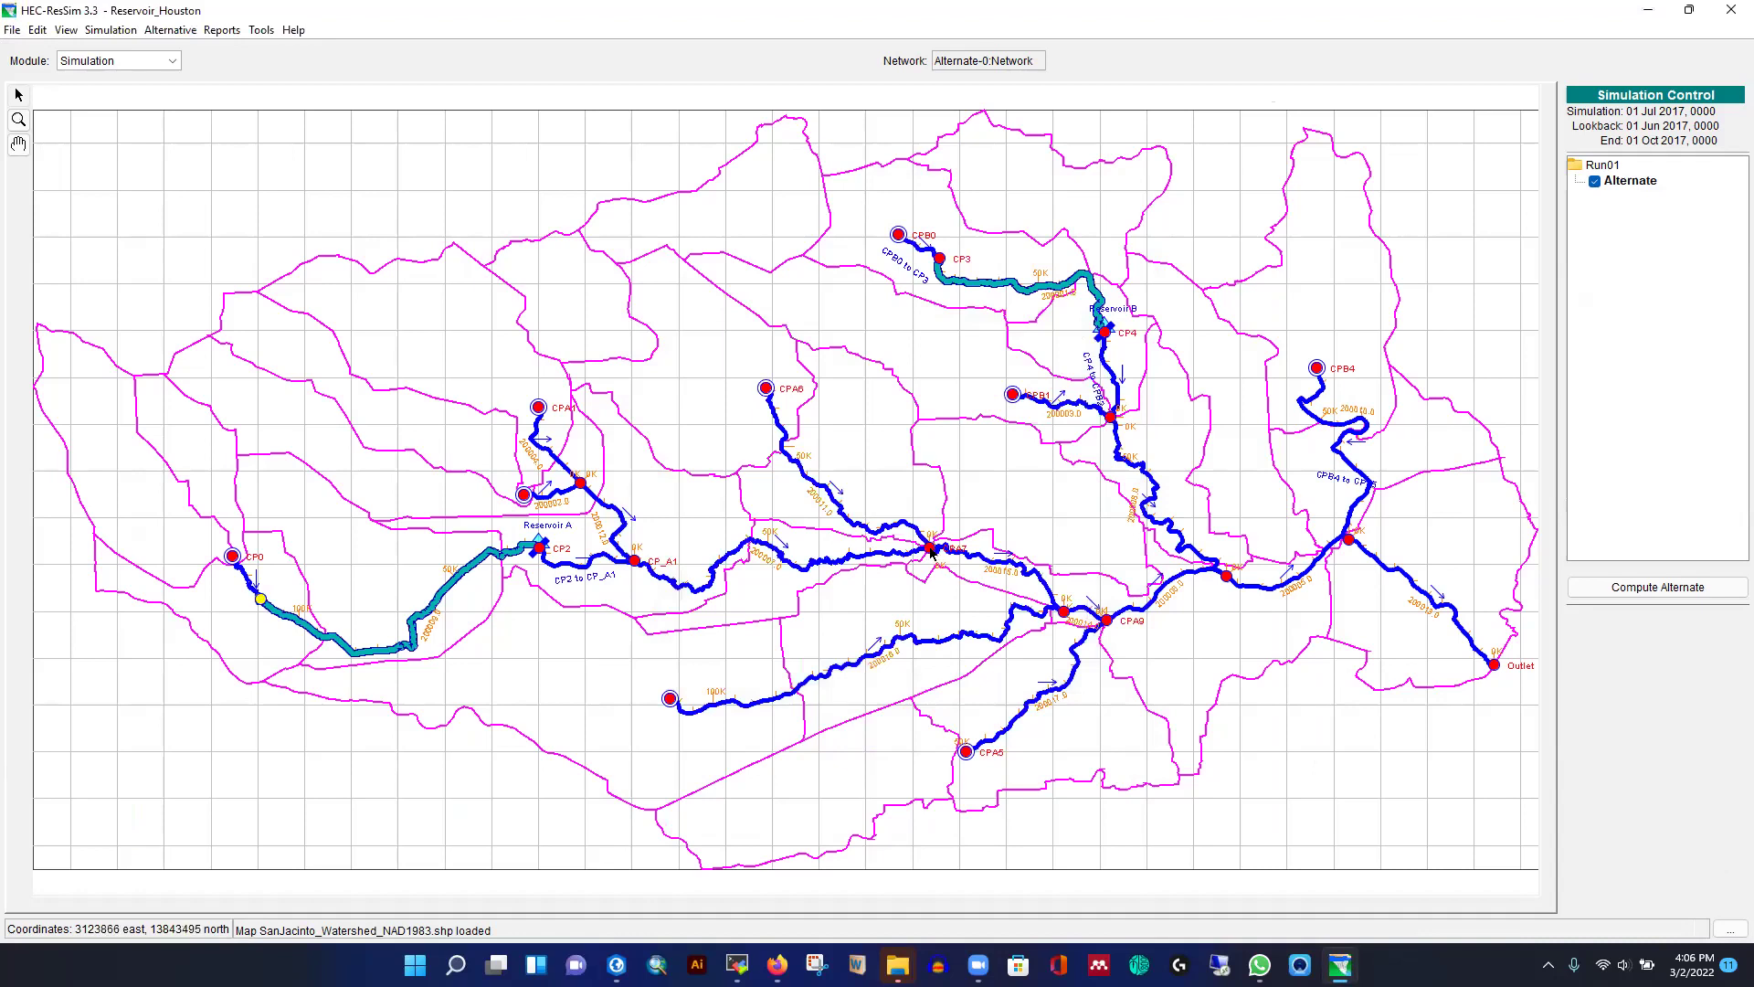
right_click(931, 550)
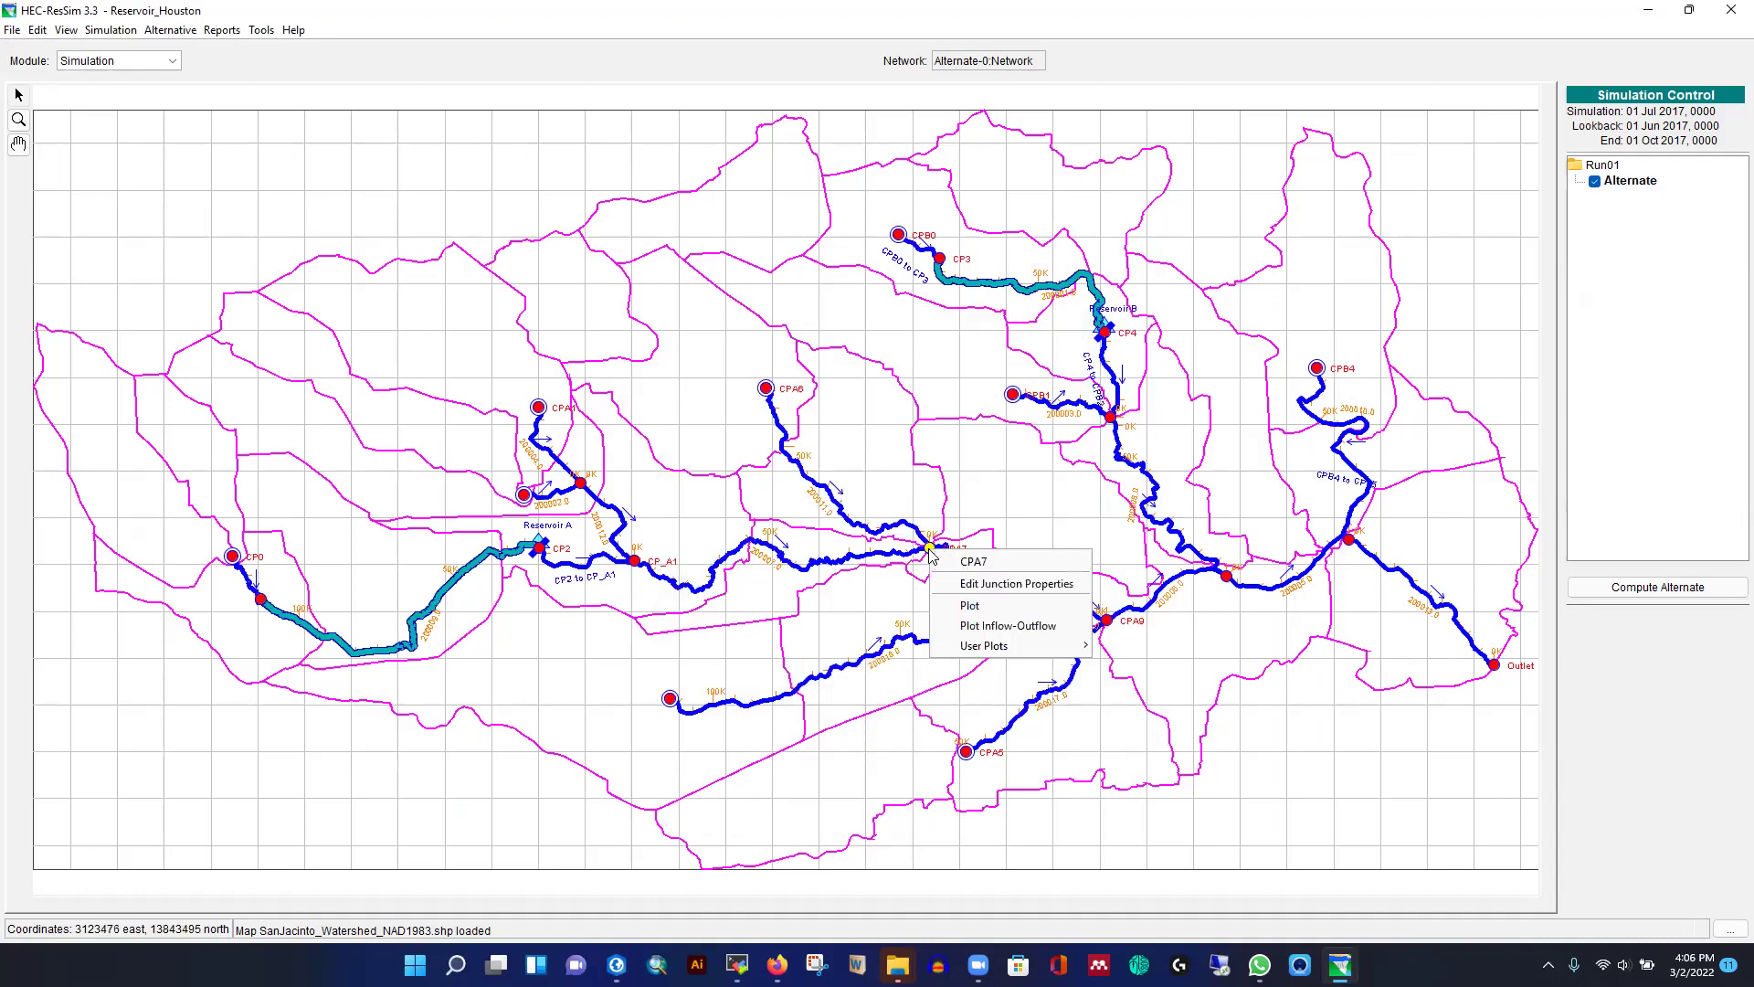
left_click(970, 605)
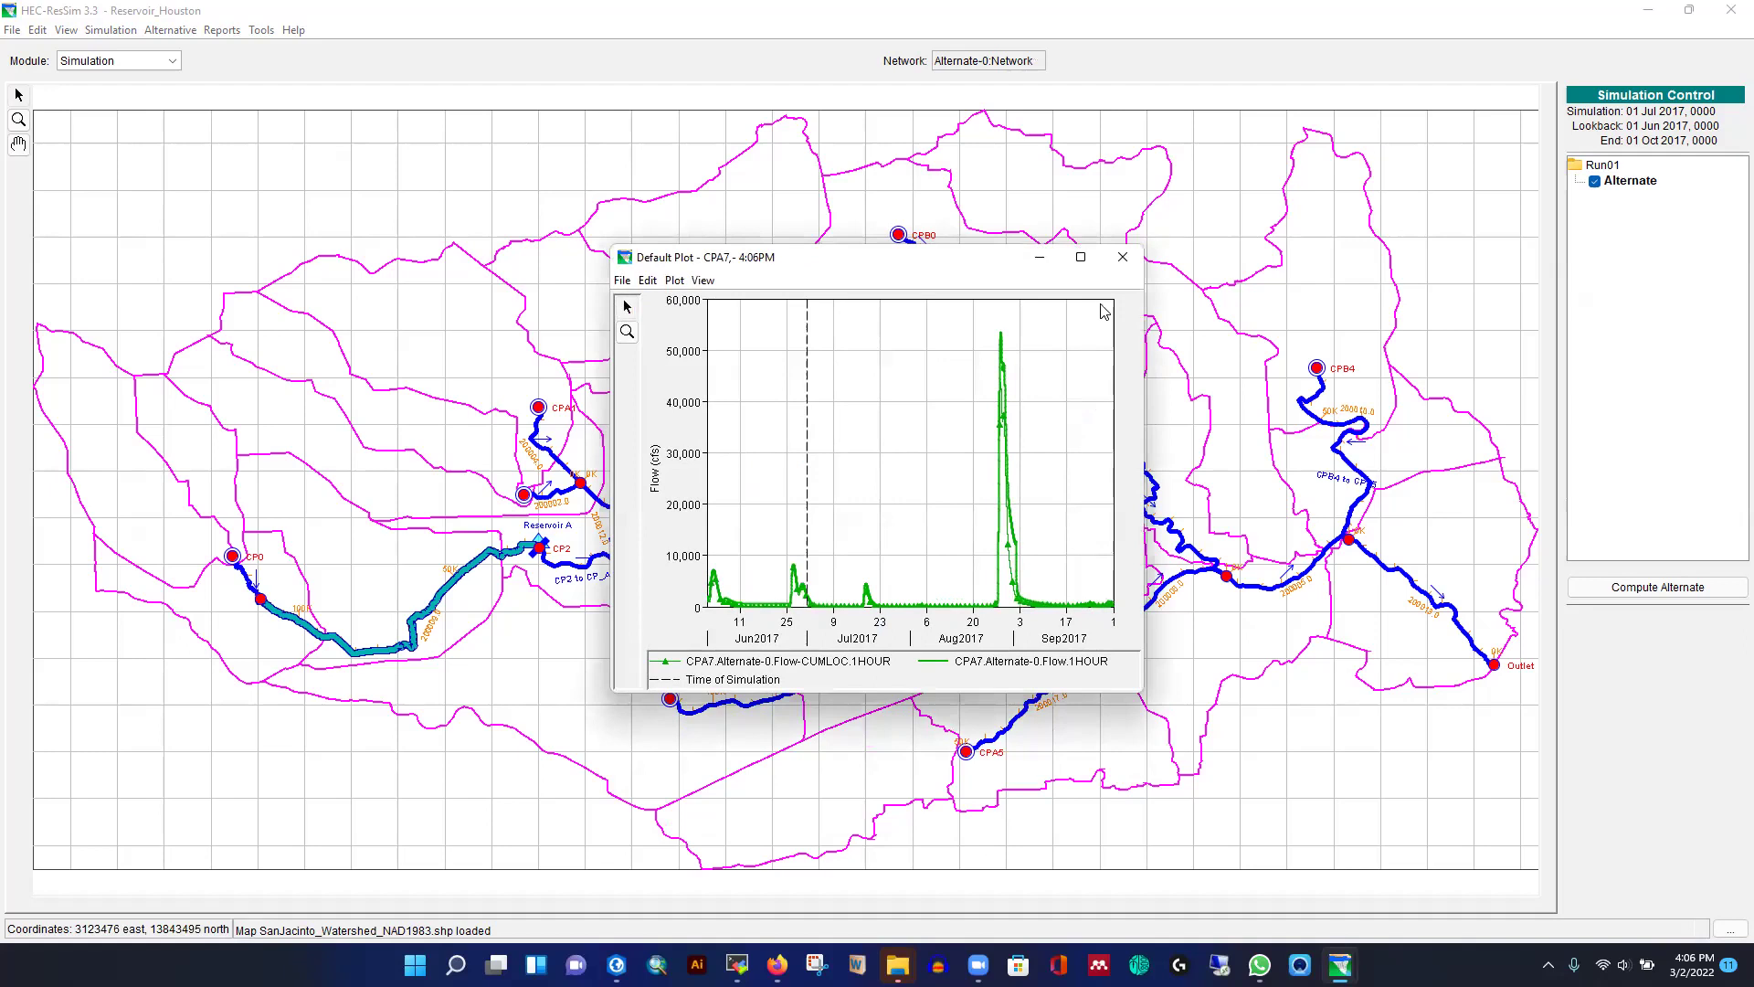
left_click(1081, 257)
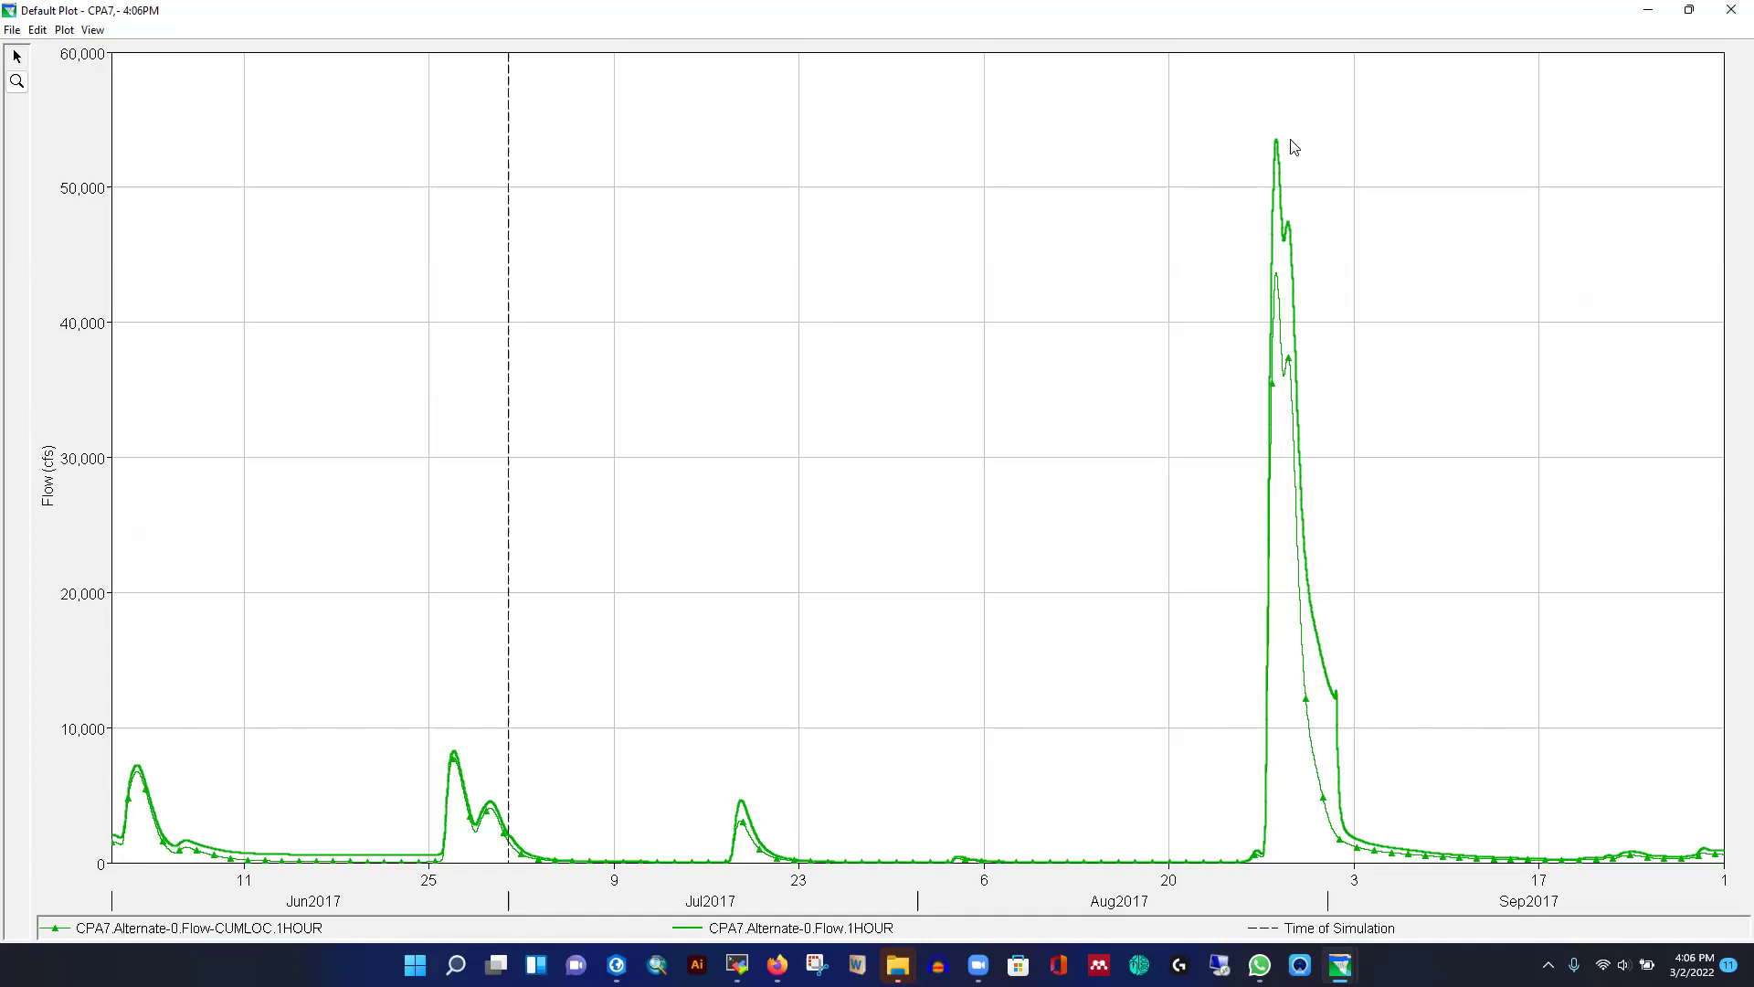
mouse_move(1278, 142)
left_click(1730, 11)
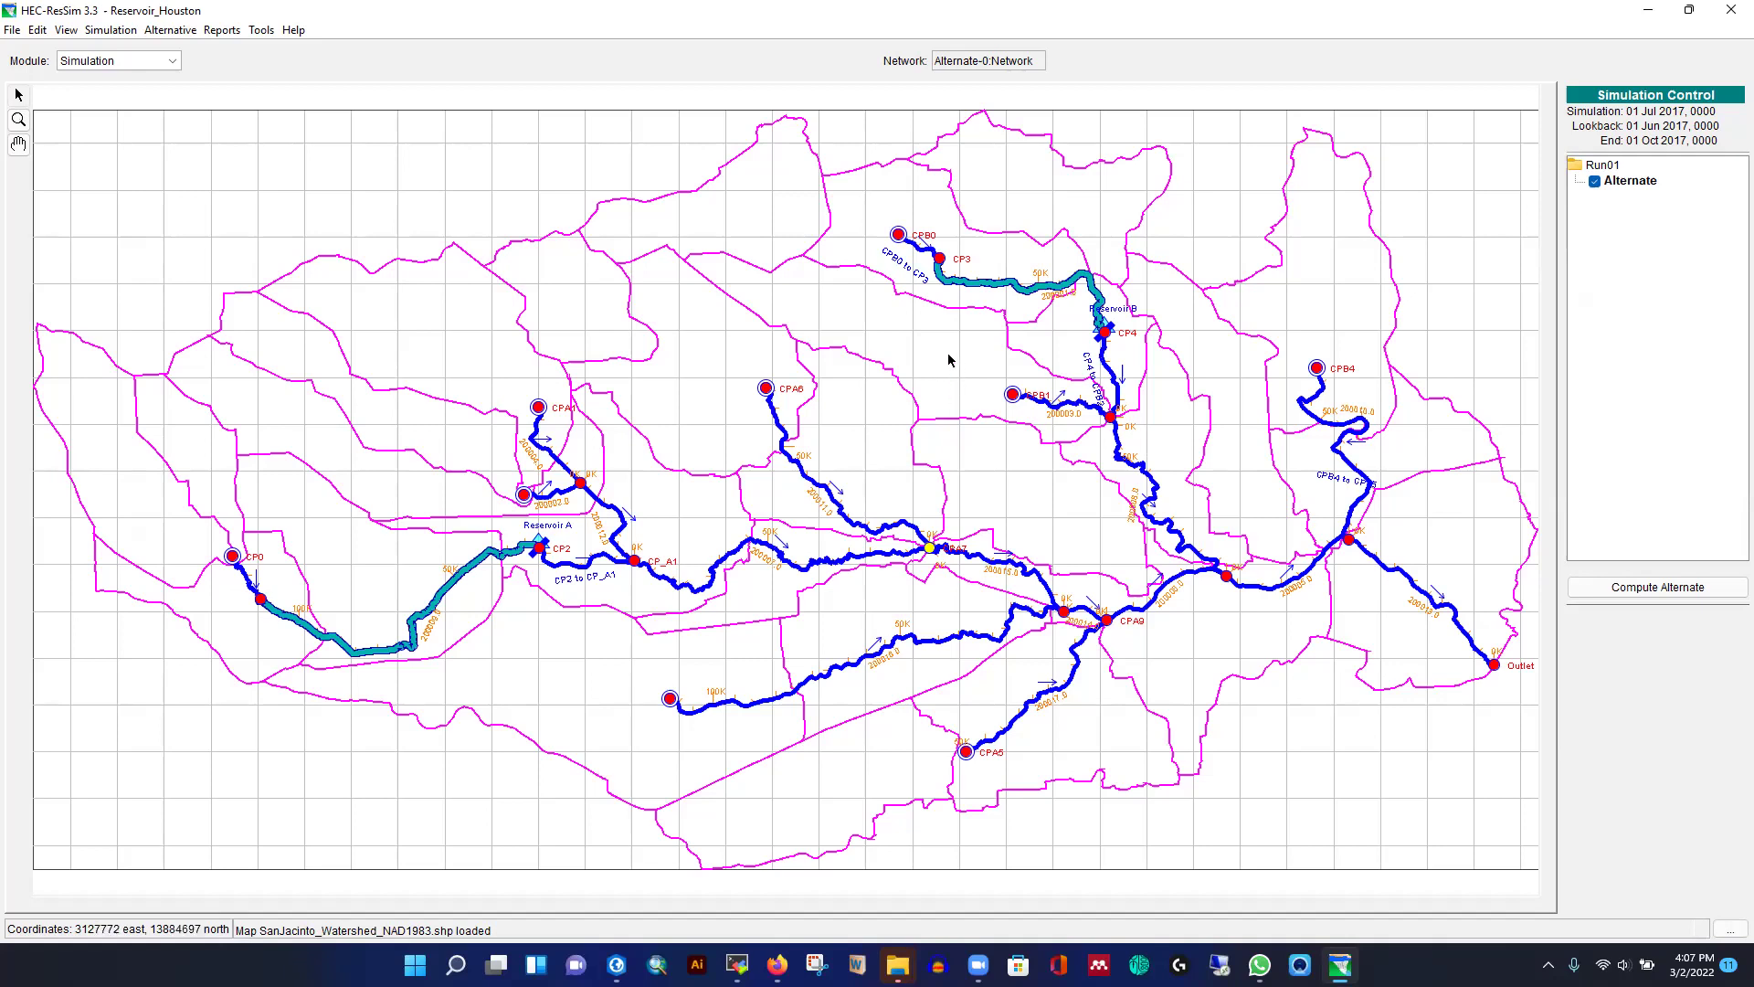
left_click(444, 592)
right_click(439, 594)
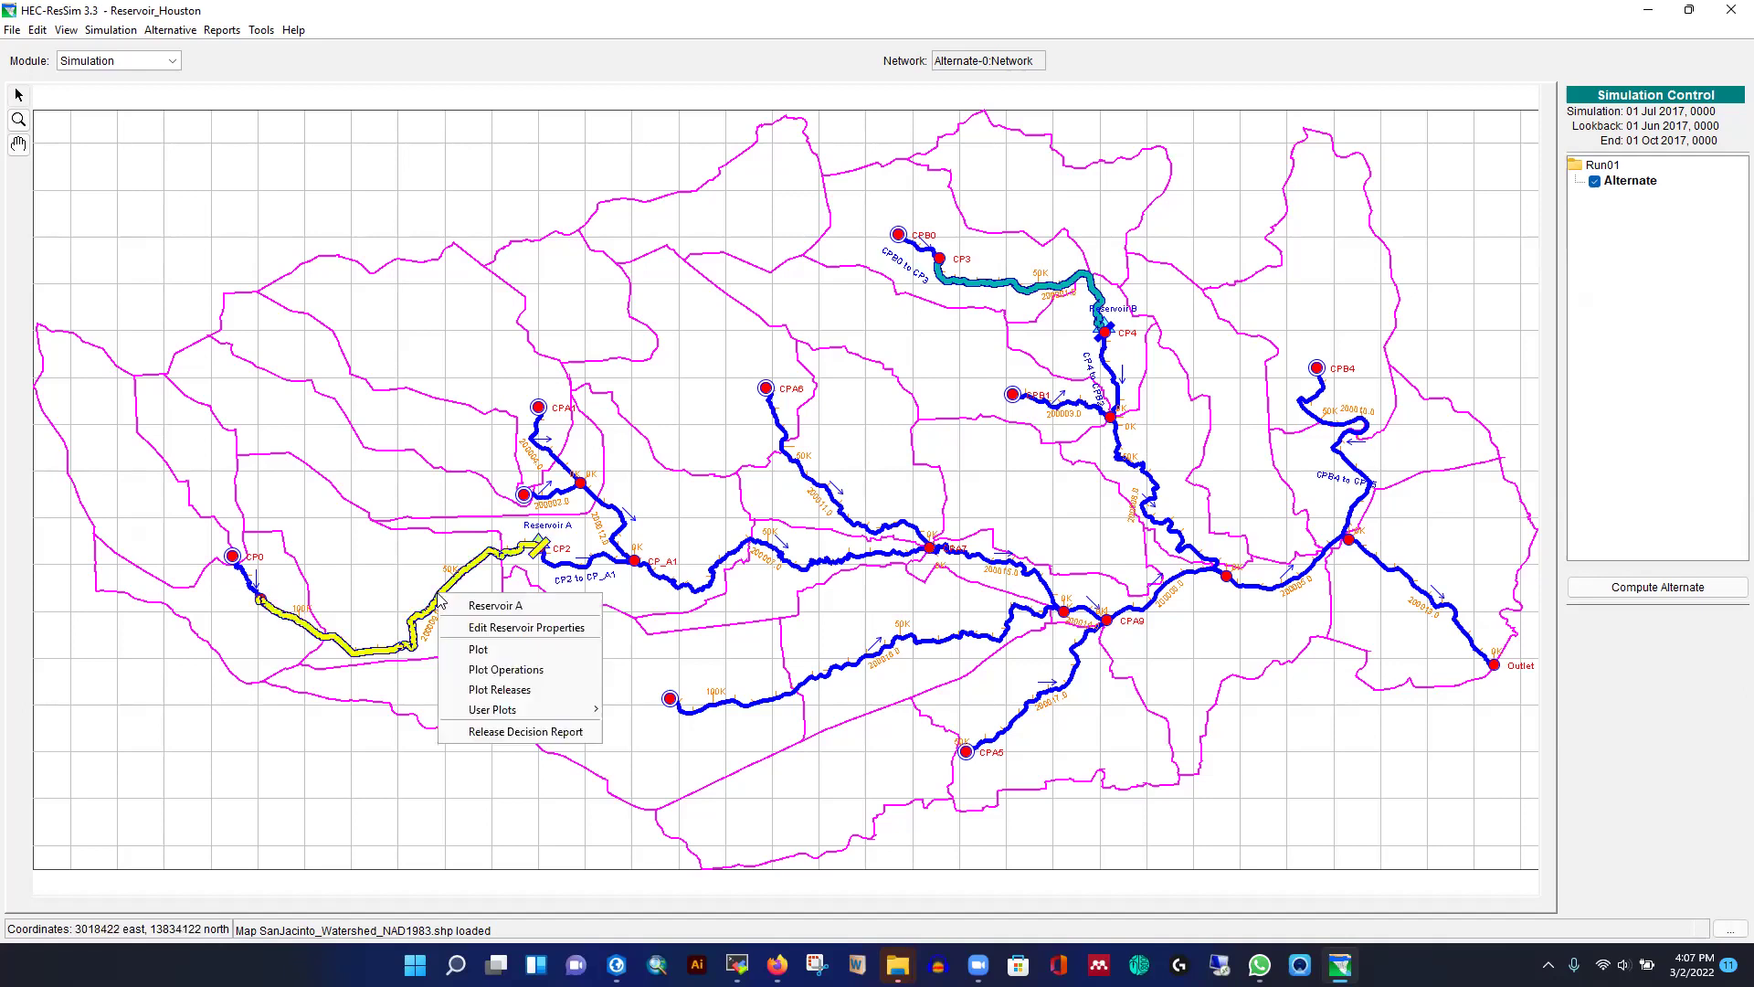
left_click(482, 627)
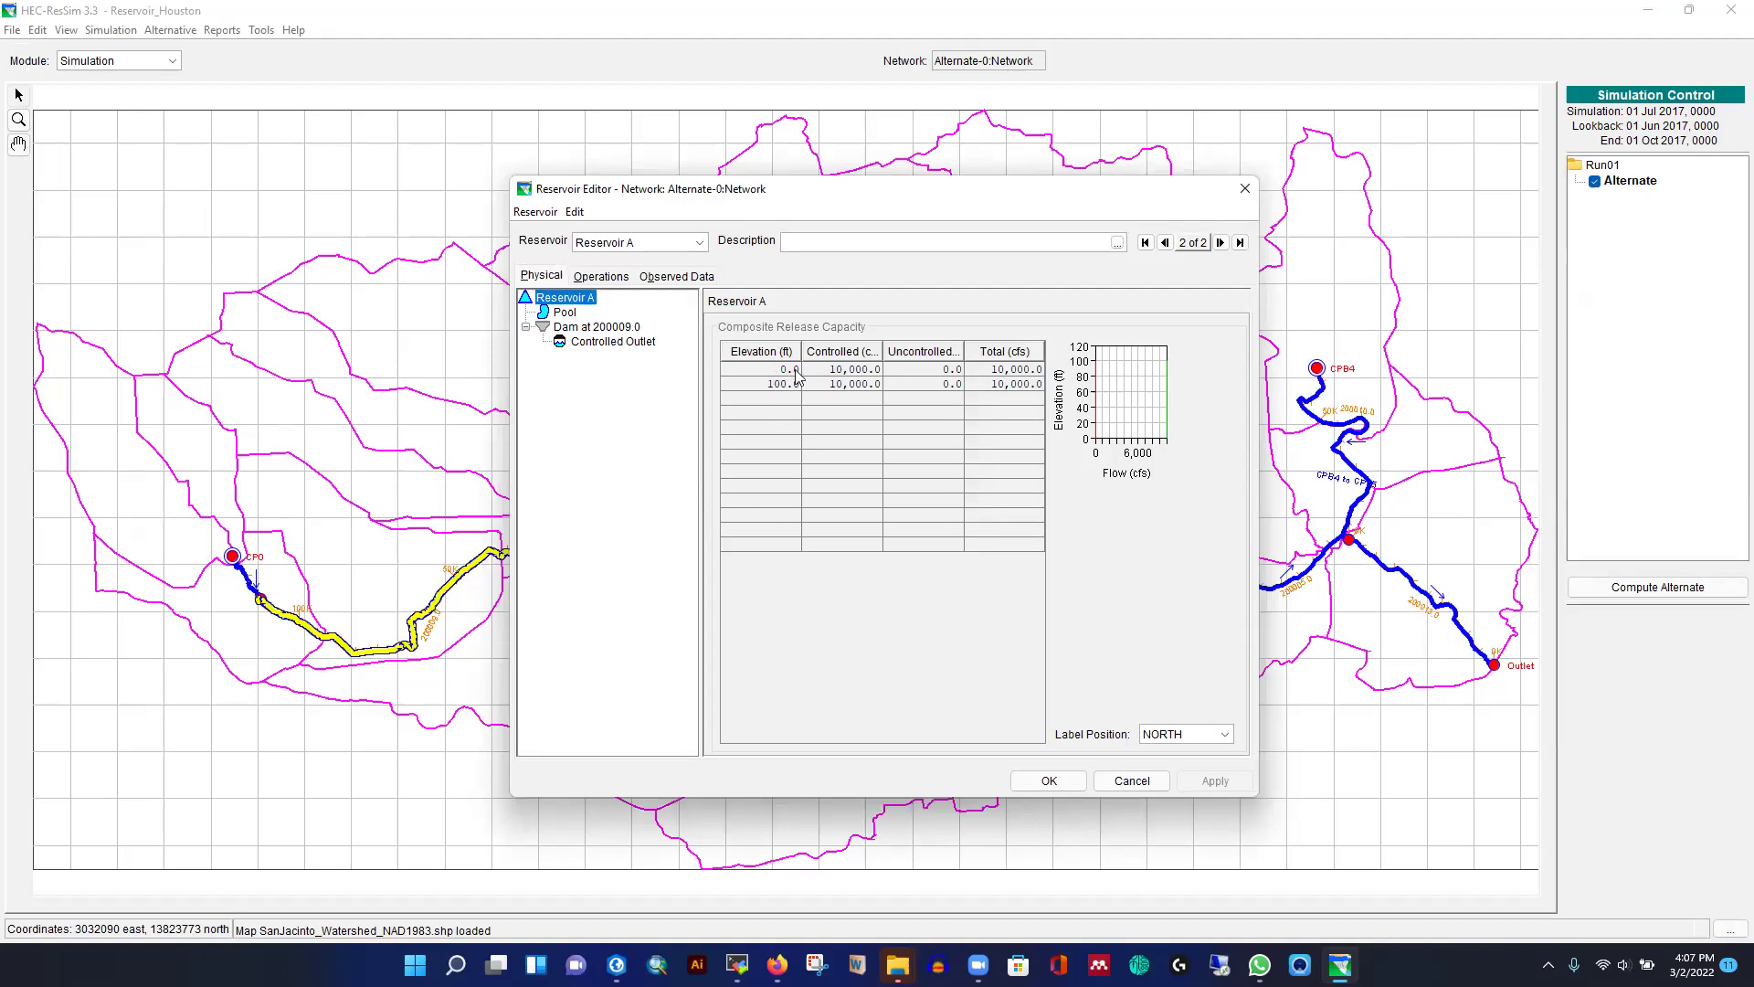
right_click(596, 328)
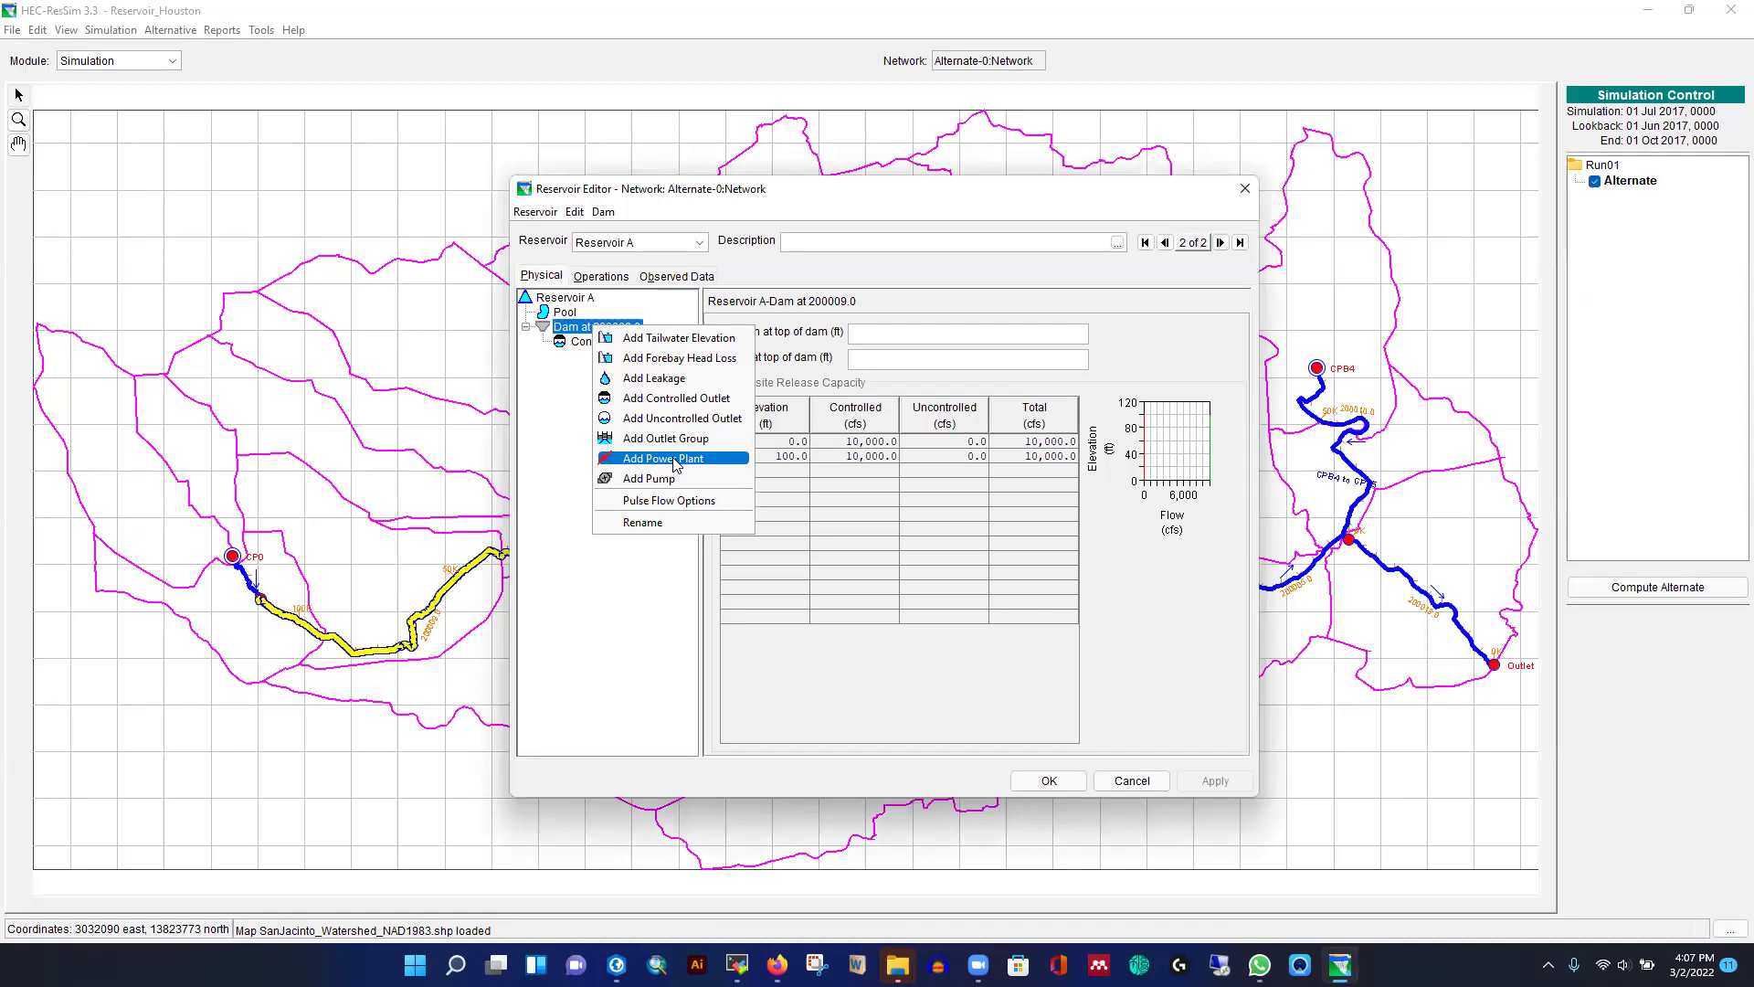
left_click(1003, 199)
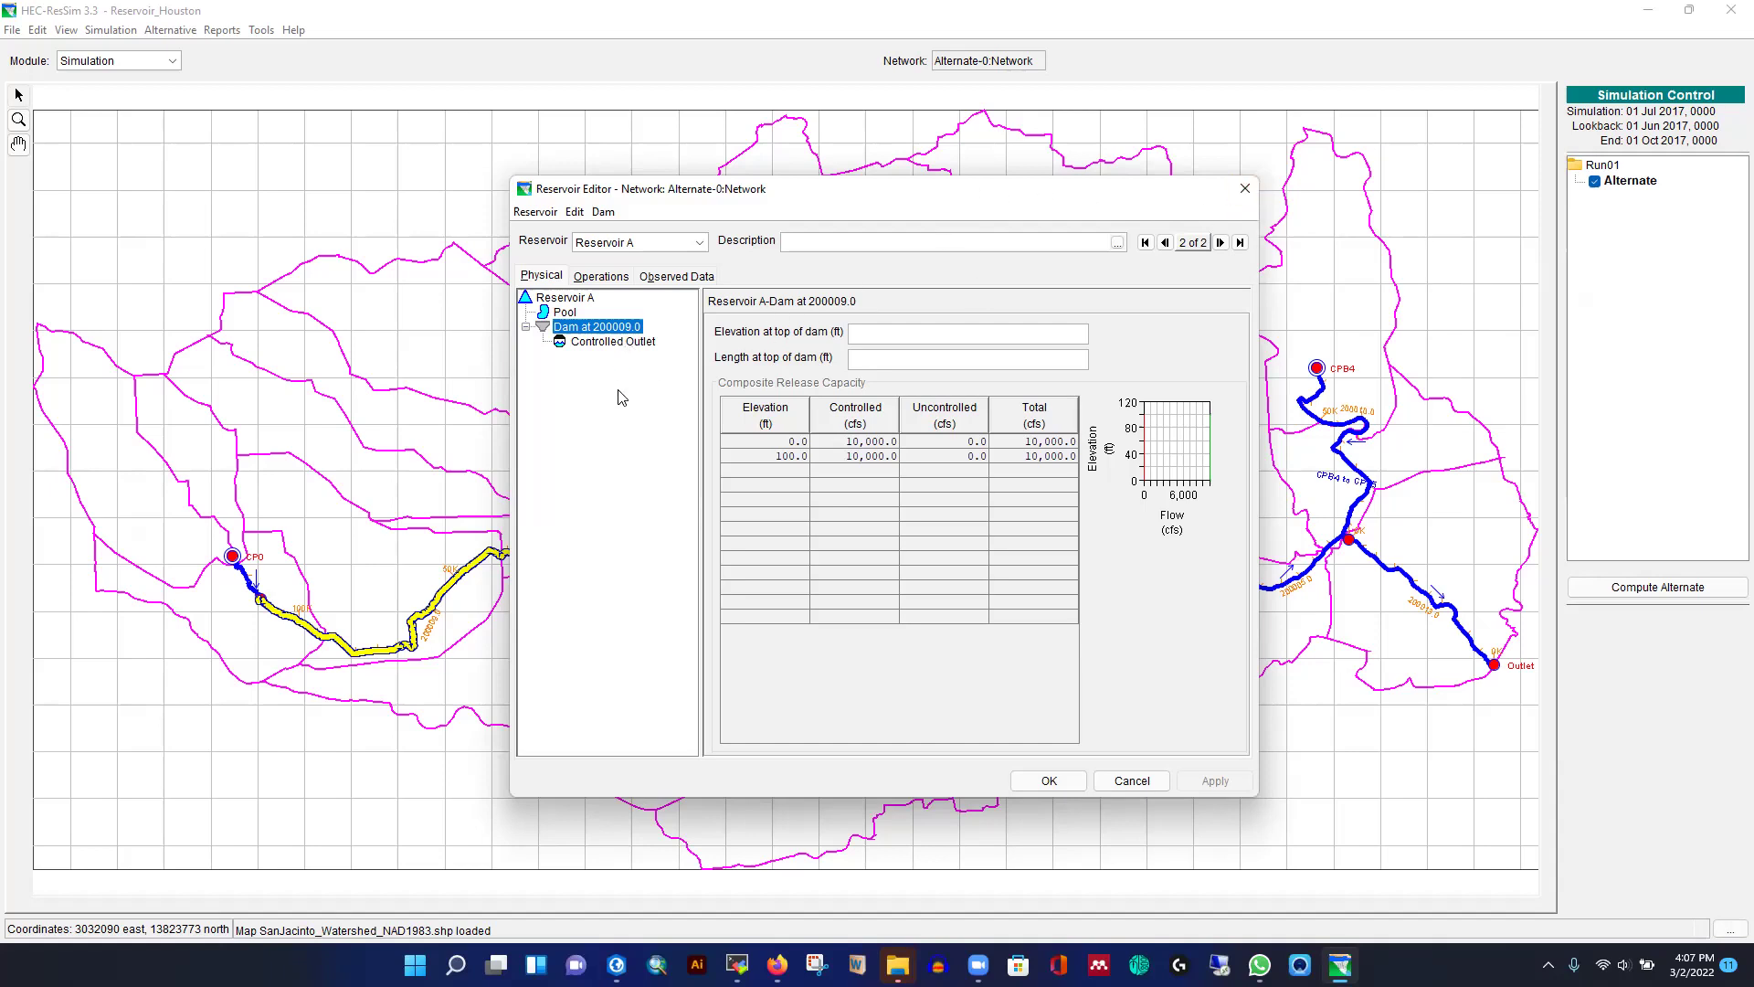
left_click(1242, 191)
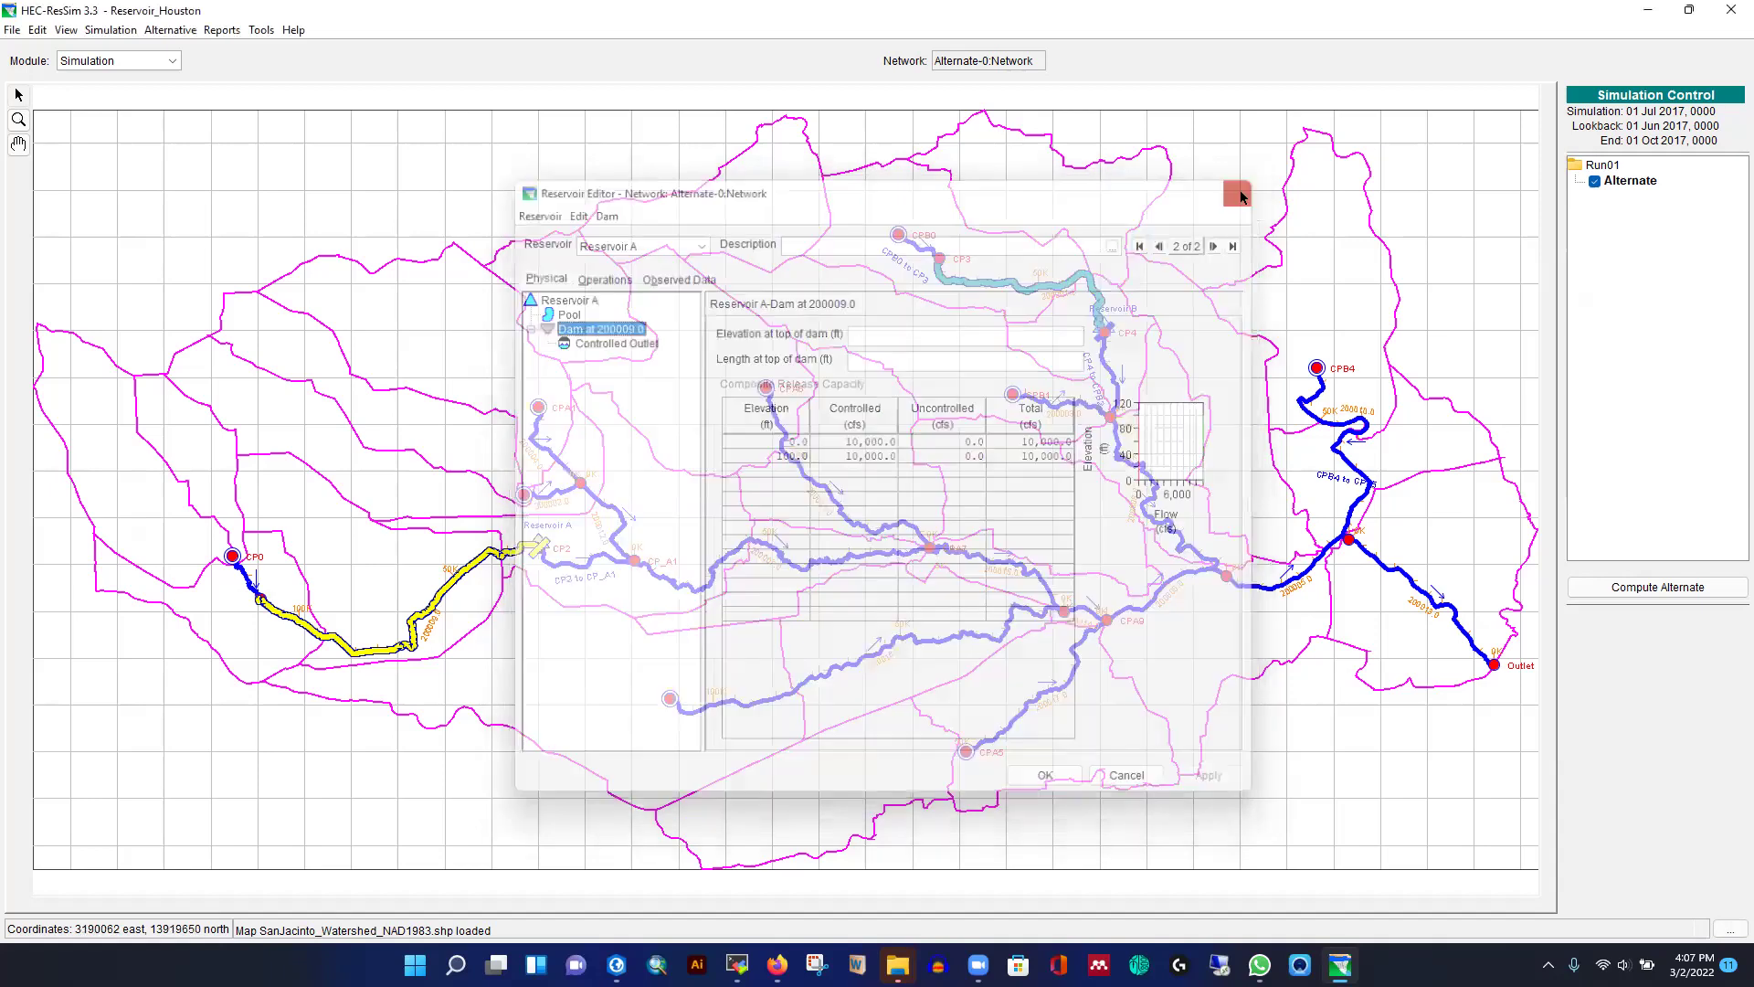